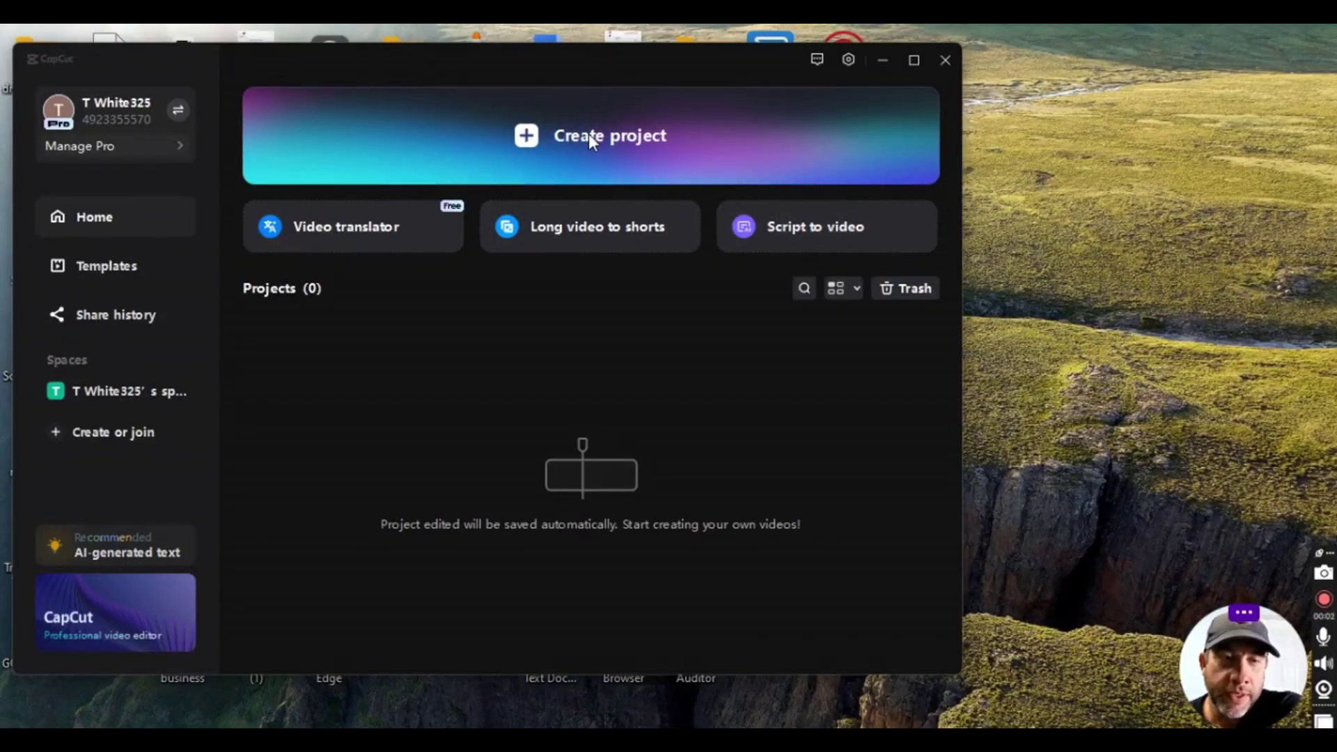
Create a new project and import the video WIN_20241013_18_51_45_Pro from the Camera Roll folder.
{"action": "left_click", "coordinate": [588, 134]}
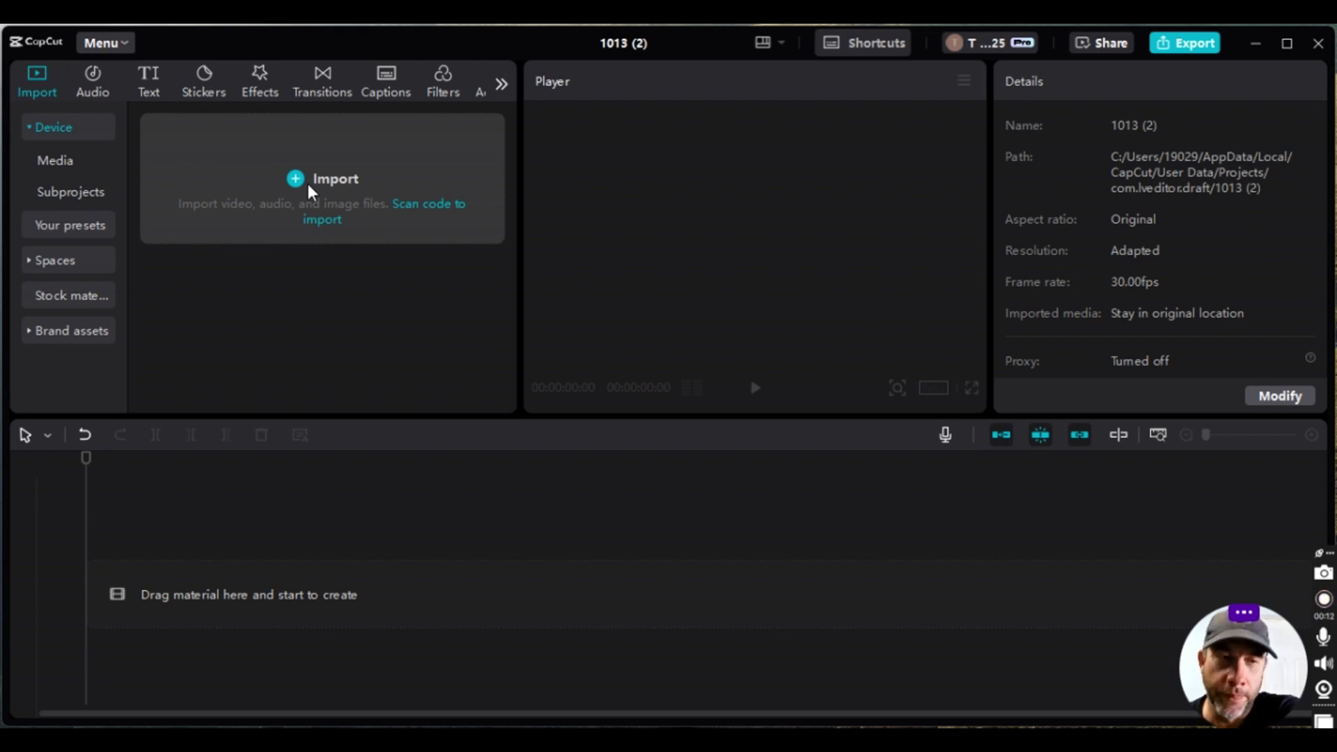
{"action": "left_click", "coordinate": [327, 180]}
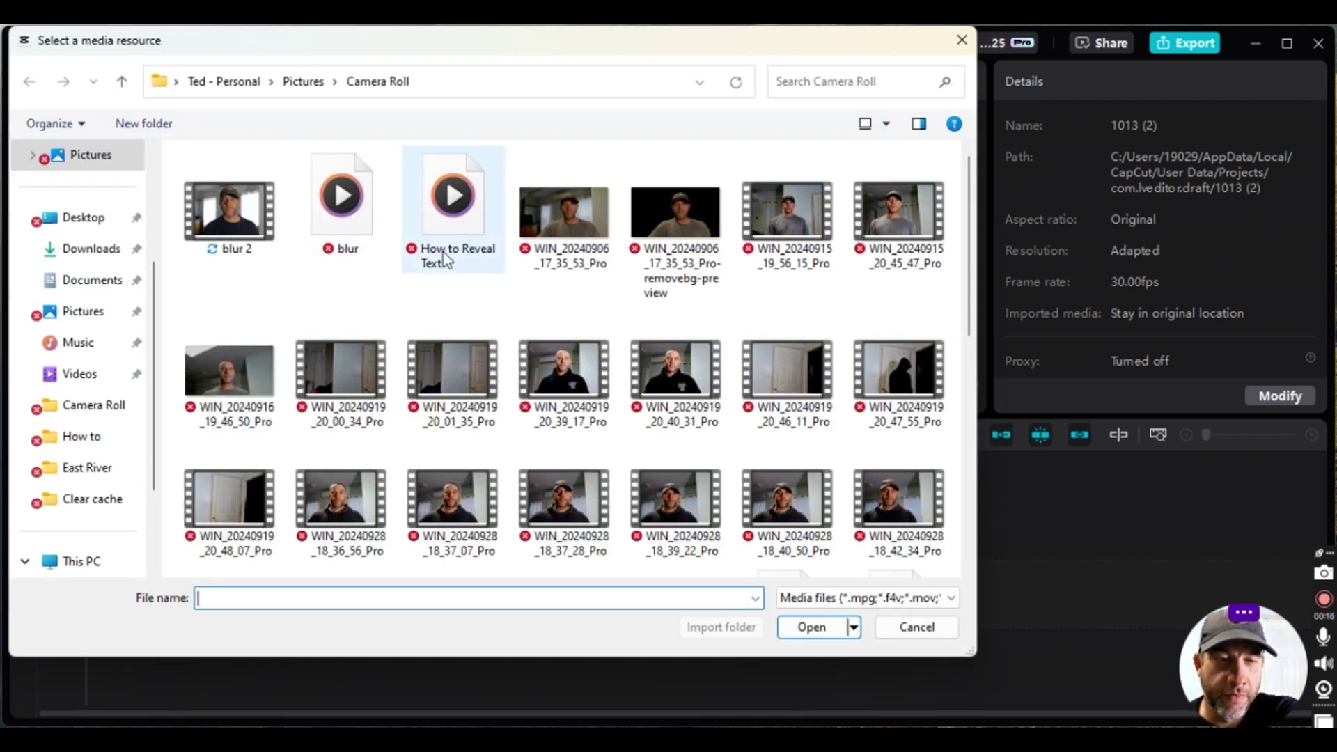
{"action": "scroll", "coordinate": [445, 258], "scroll_direction": "down", "scroll_amount": 5}
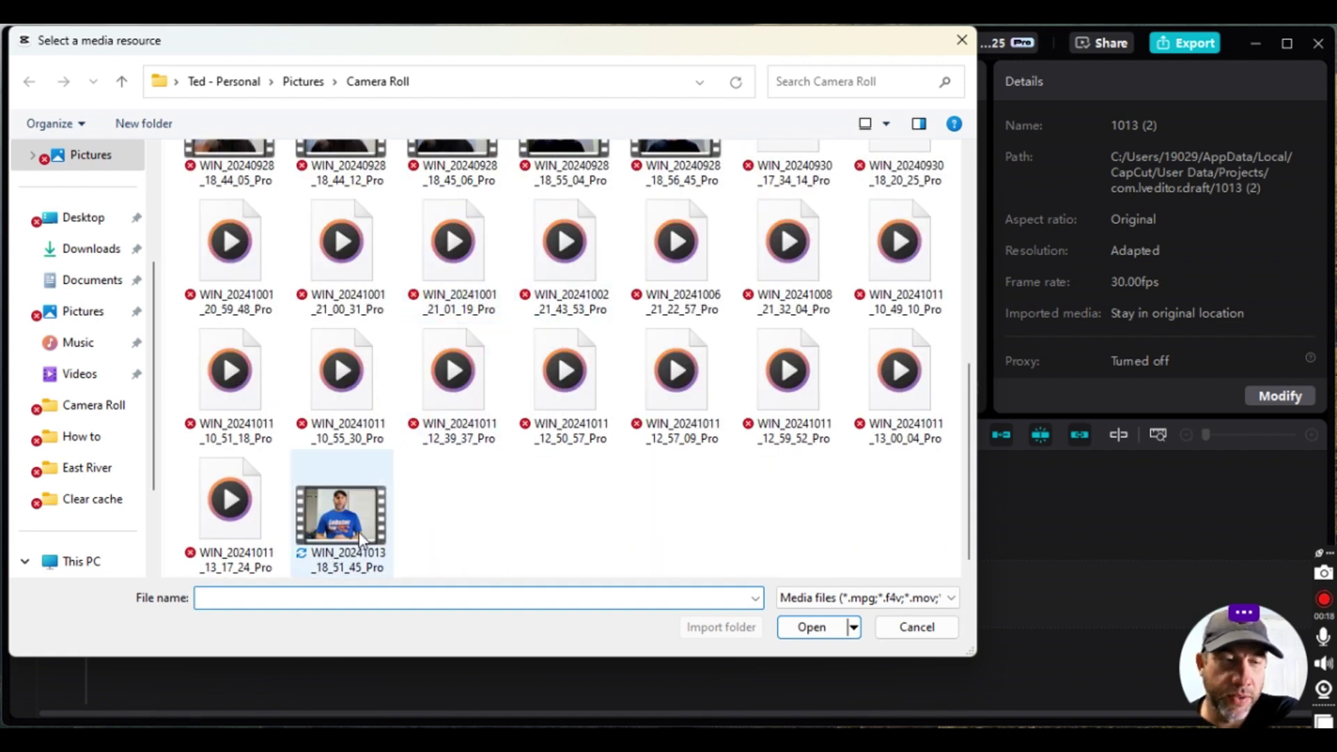
{"action": "left_click", "coordinate": [360, 522]}
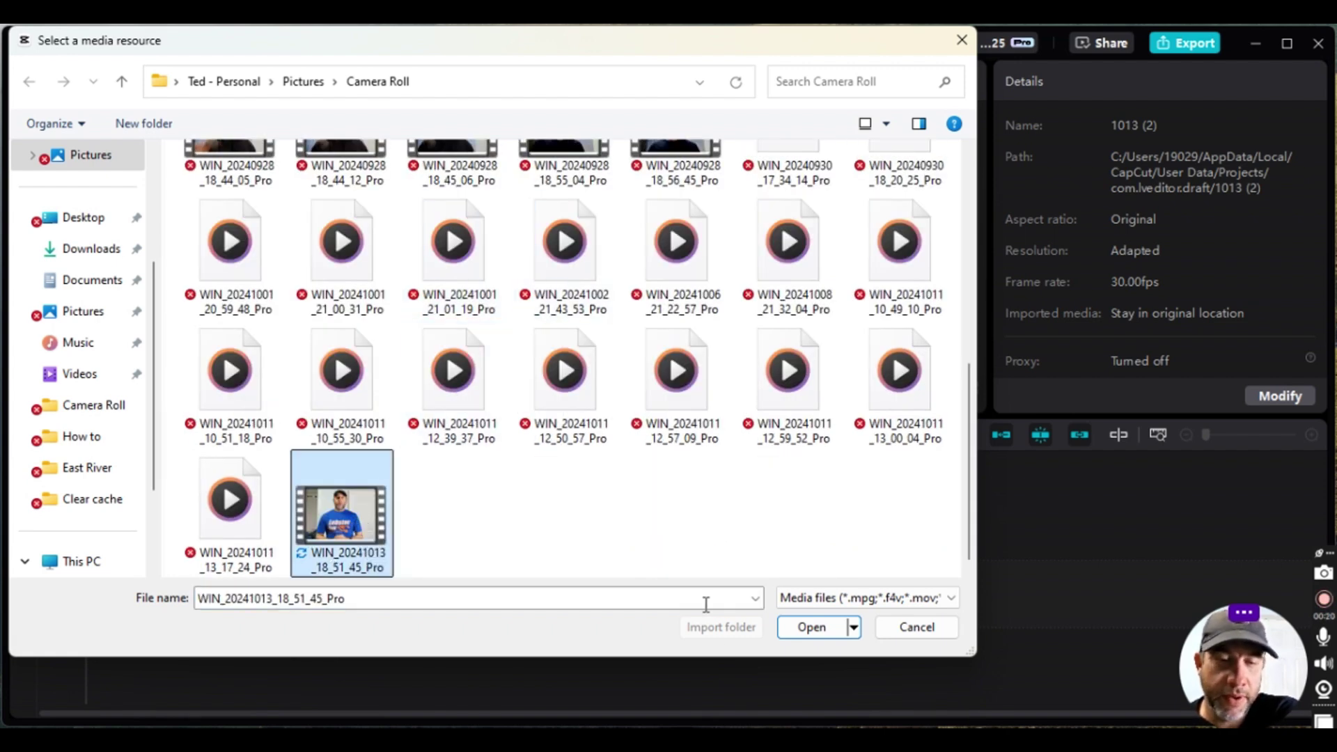
{"action": "left_click", "coordinate": [833, 627]}
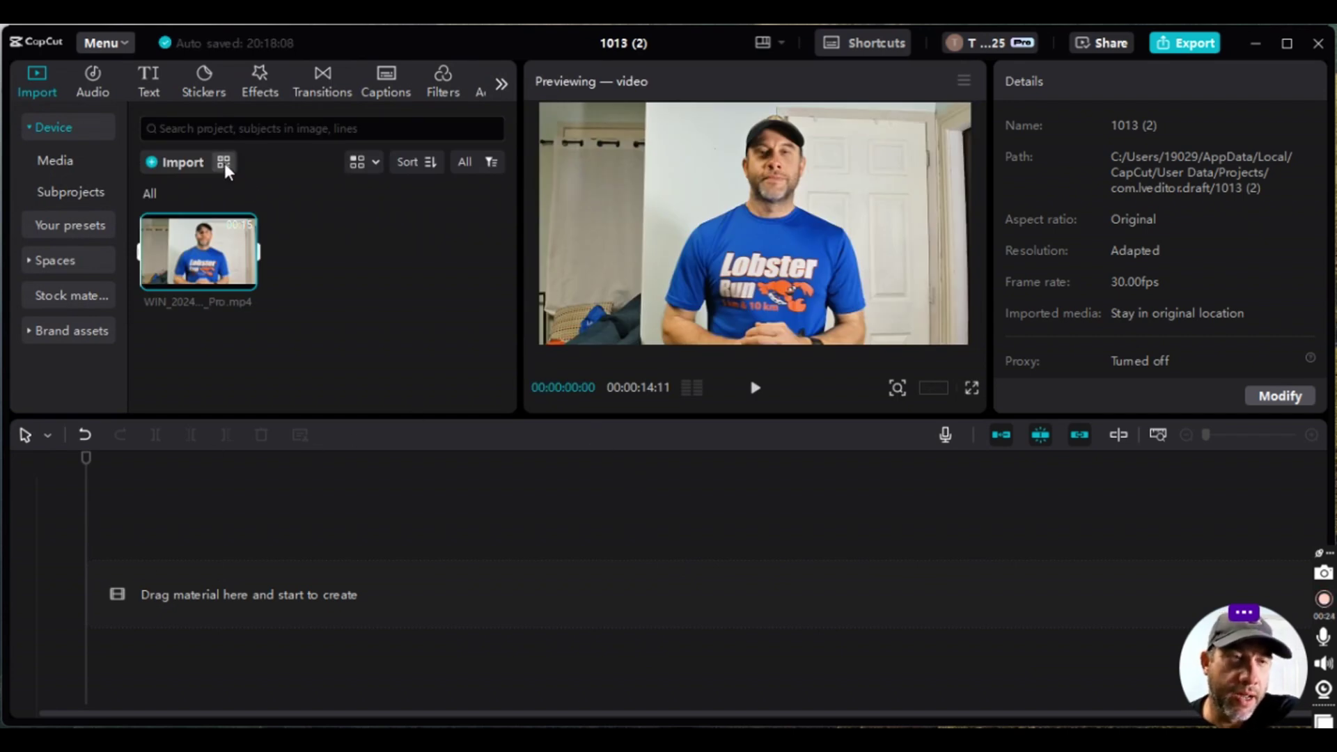
Import the beach video 1013 from the How To Clear Cache In Capcut PC folder inside Clear cache.
{"action": "left_click", "coordinate": [192, 157]}
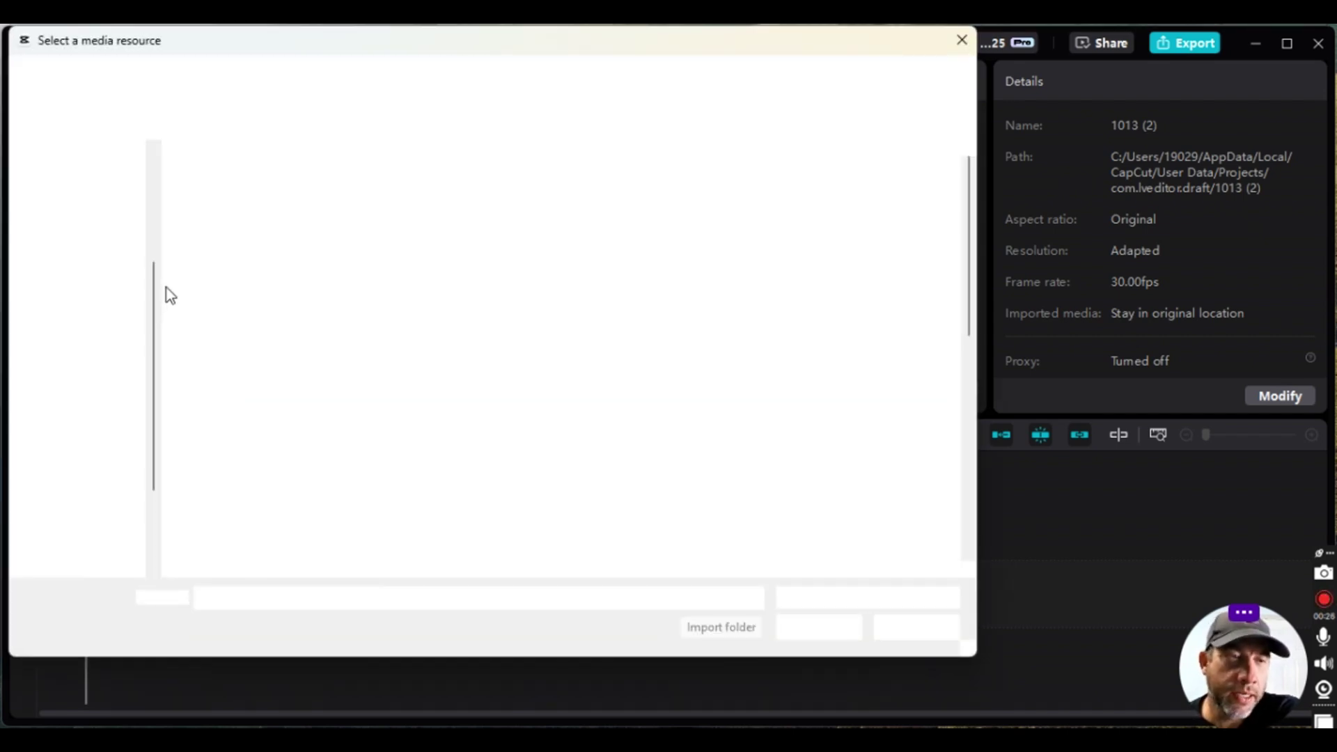
{"action": "scroll", "coordinate": [119, 369], "scroll_direction": "down", "scroll_amount": 1}
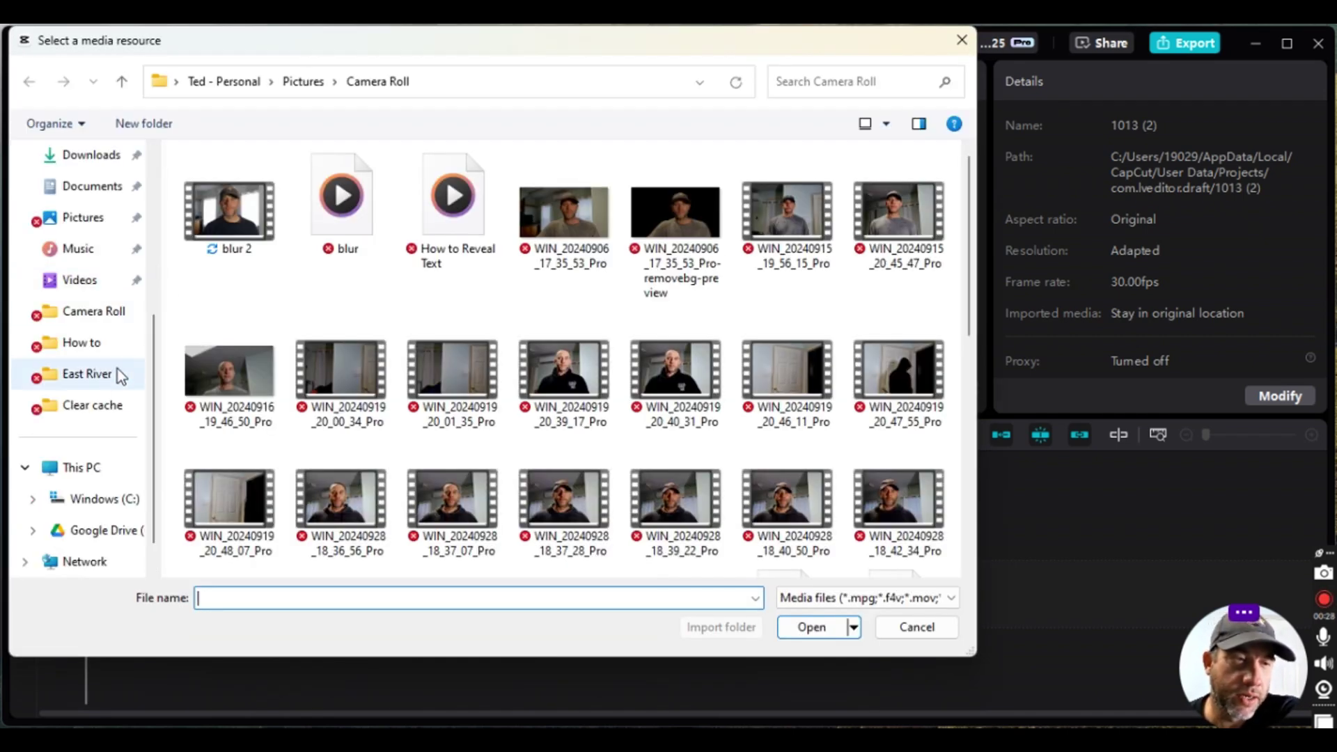
{"action": "left_click", "coordinate": [98, 408]}
{"action": "double_click", "coordinate": [258, 215]}
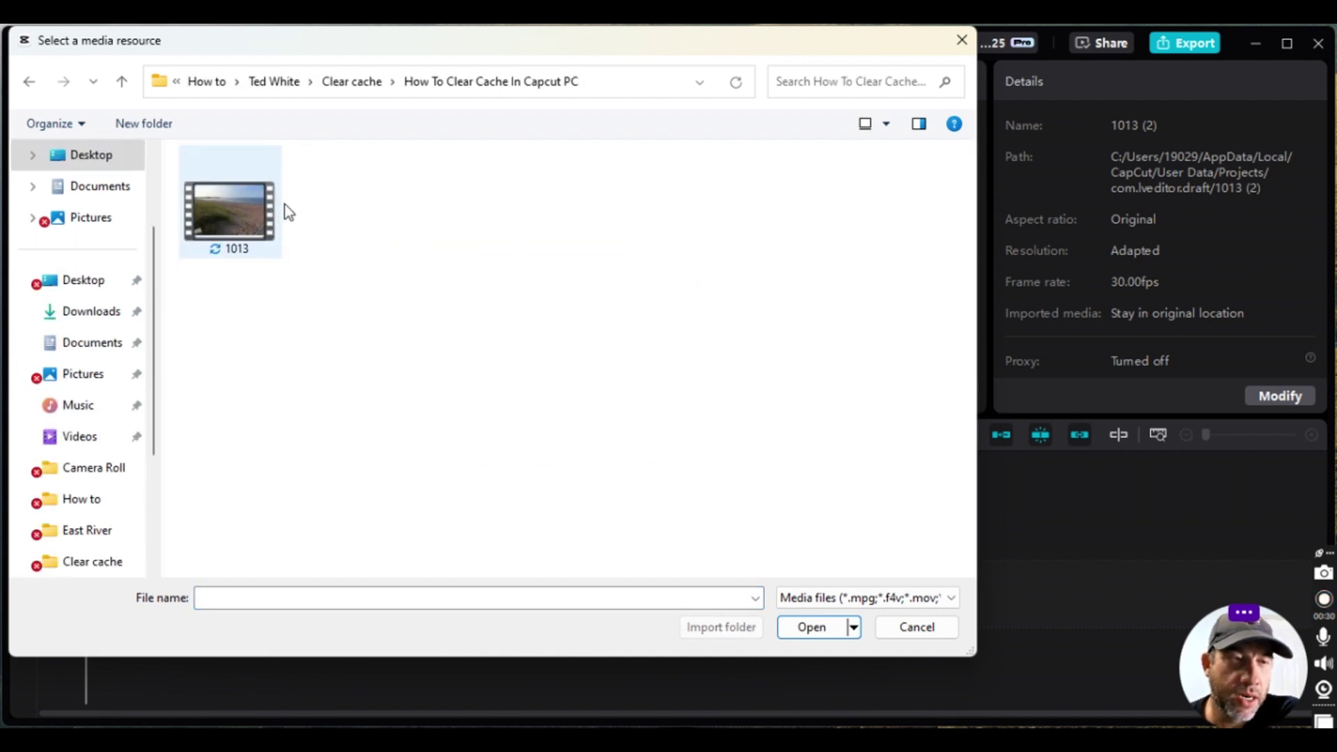
{"action": "left_click", "coordinate": [243, 232]}
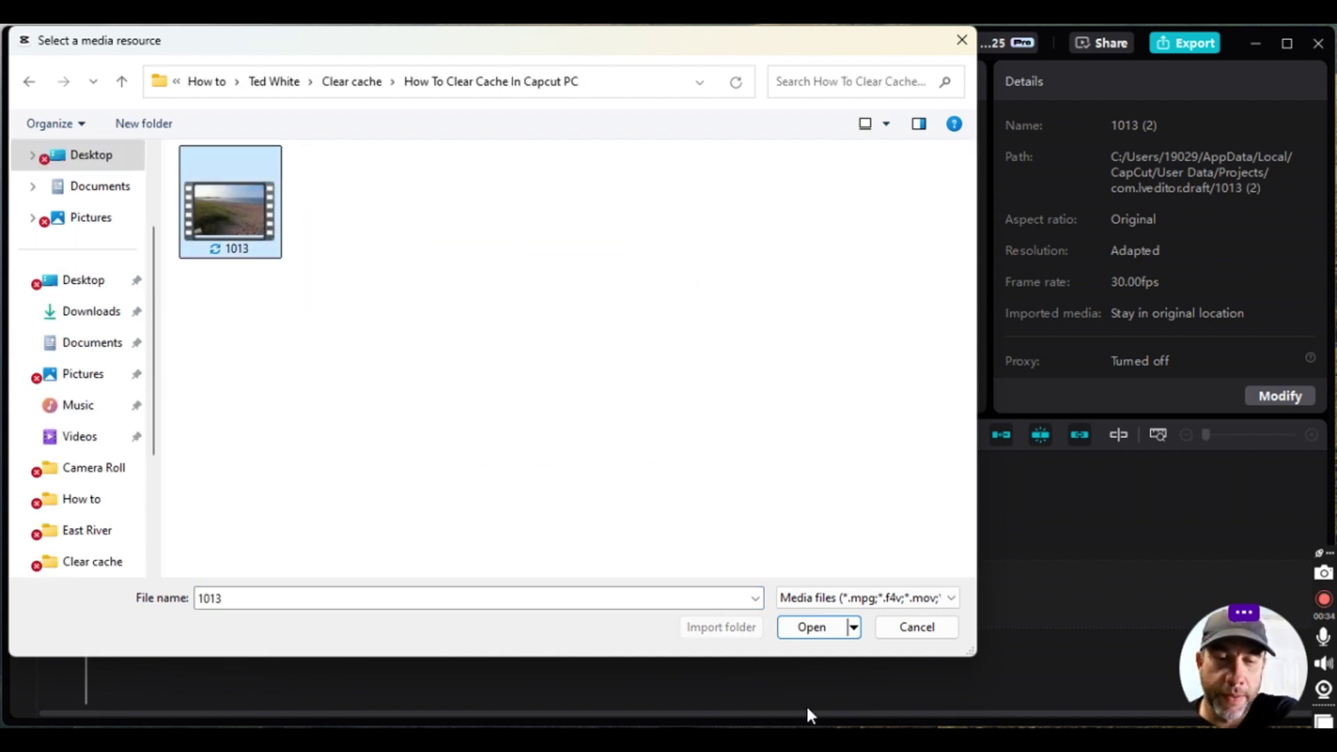
{"action": "left_click", "coordinate": [812, 627]}
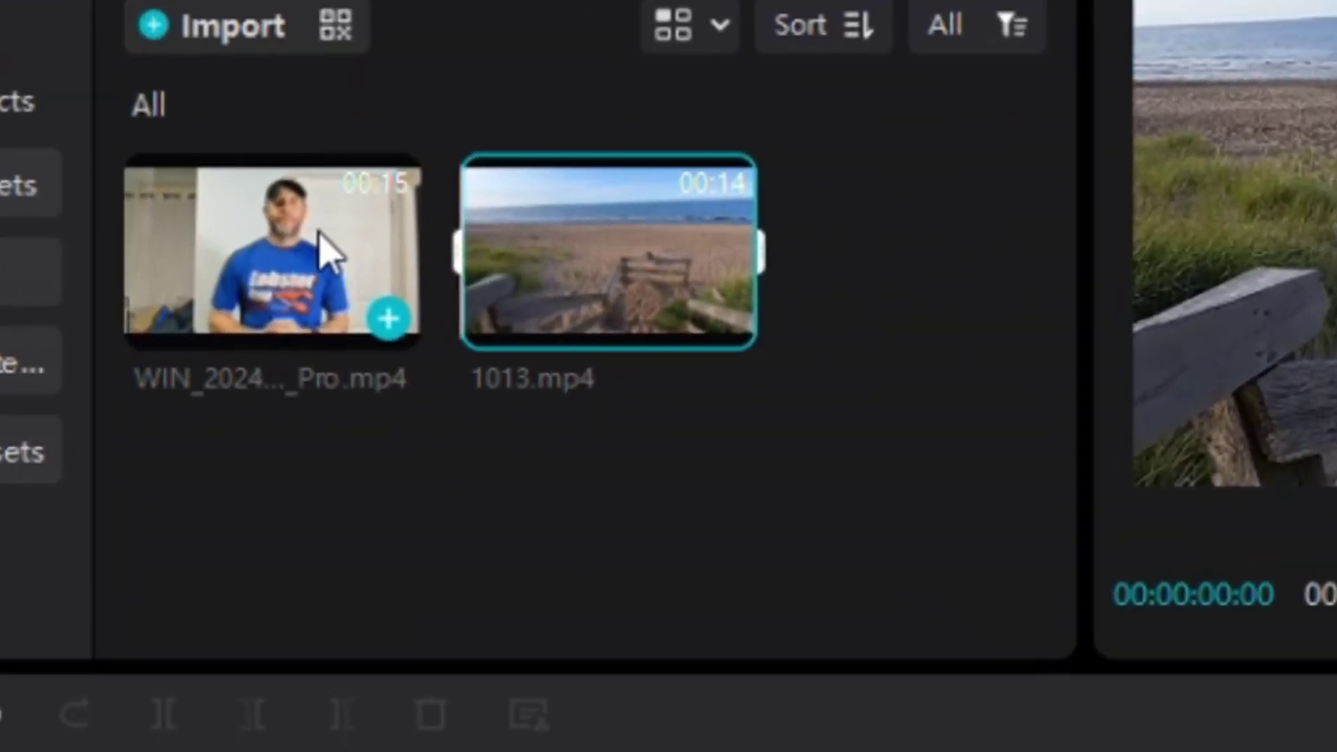
Preview the two imported clips, the man in the blue shirt and the beach footage.
{"action": "left_click", "coordinate": [299, 249]}
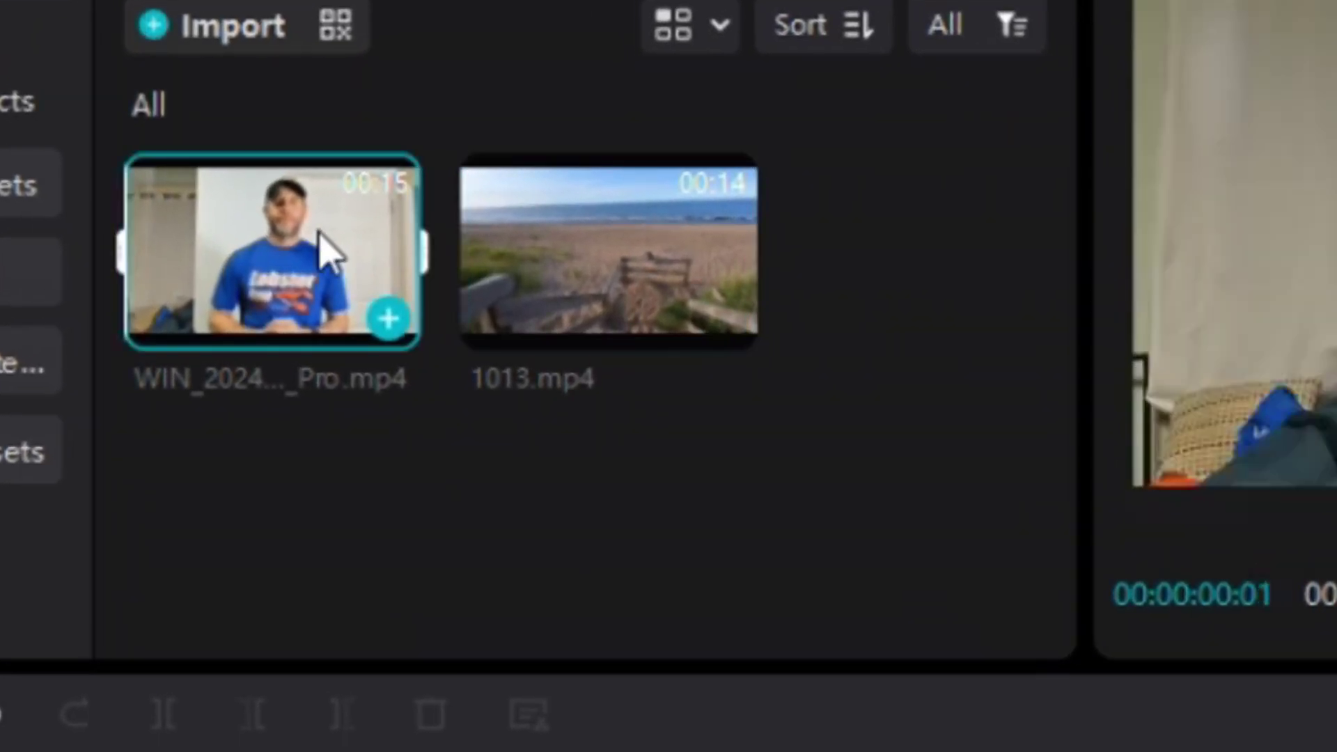
{"action": "key", "text": "space"}
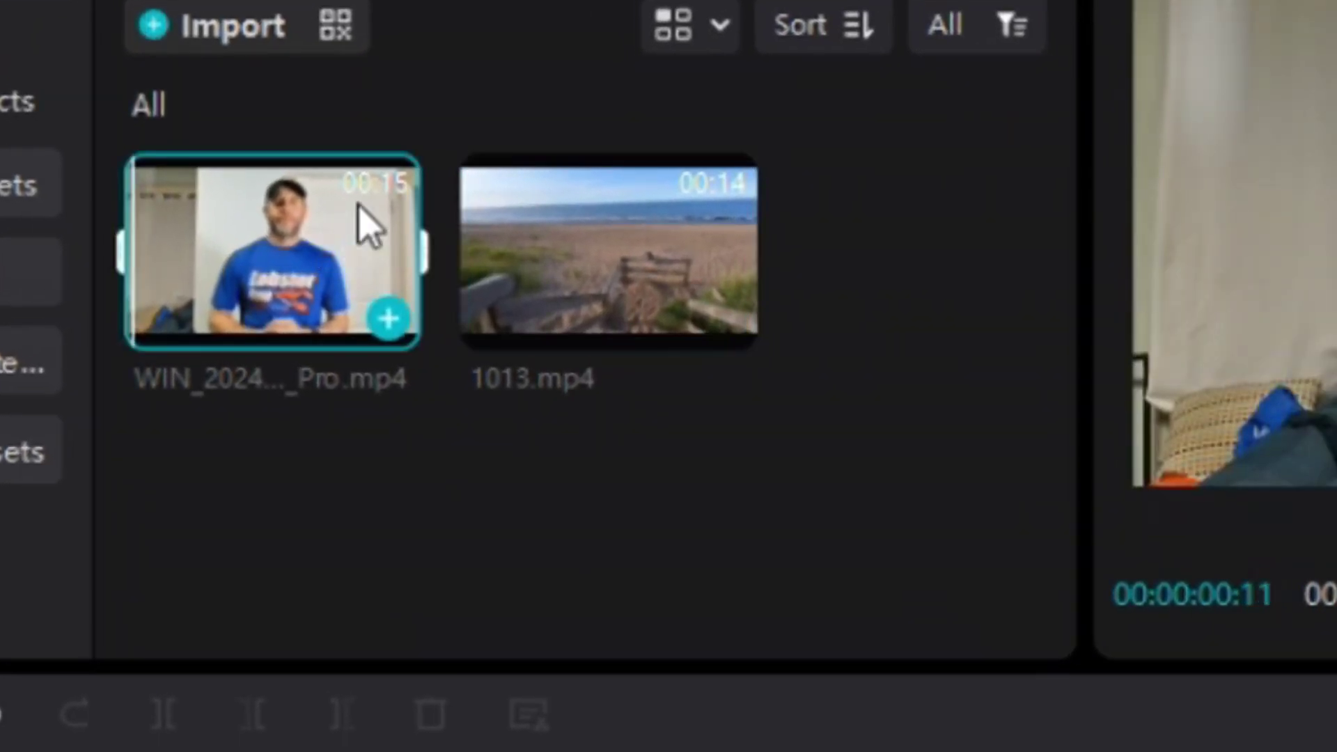
{"action": "left_click", "coordinate": [347, 261]}
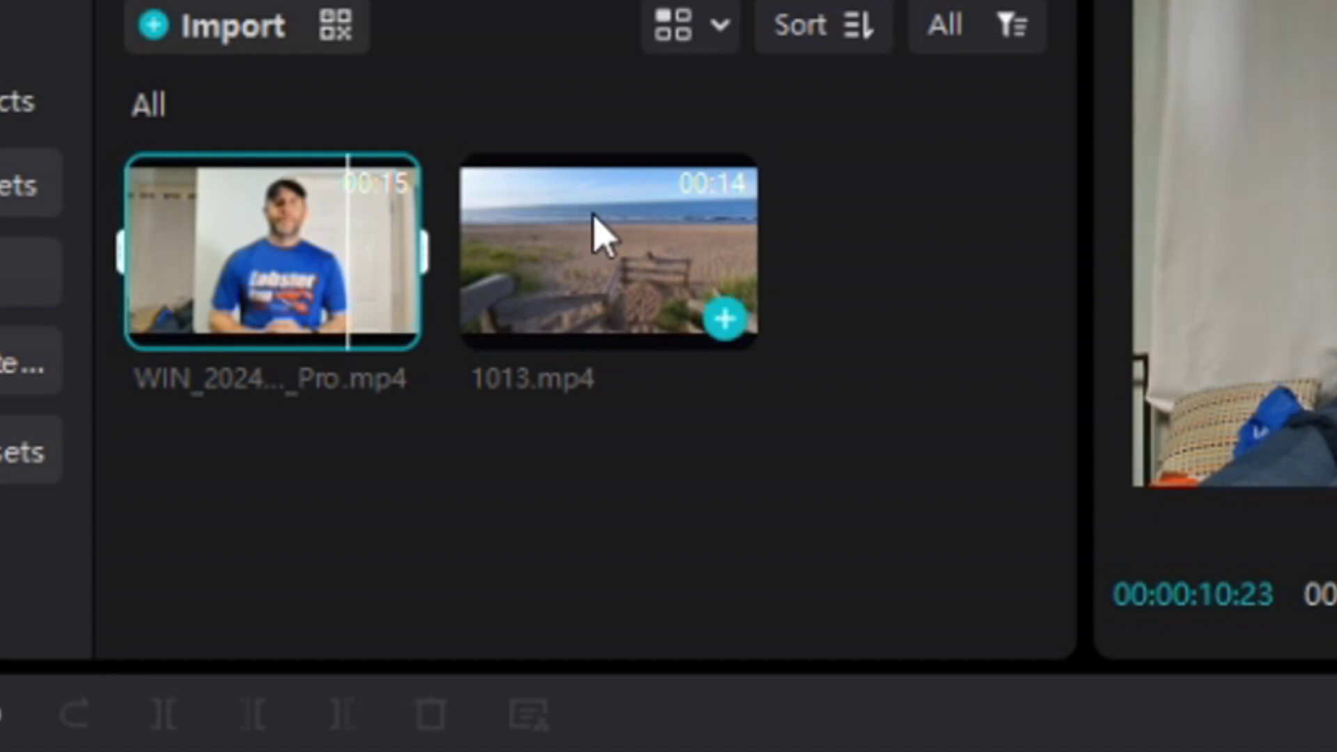
{"action": "left_click", "coordinate": [693, 263]}
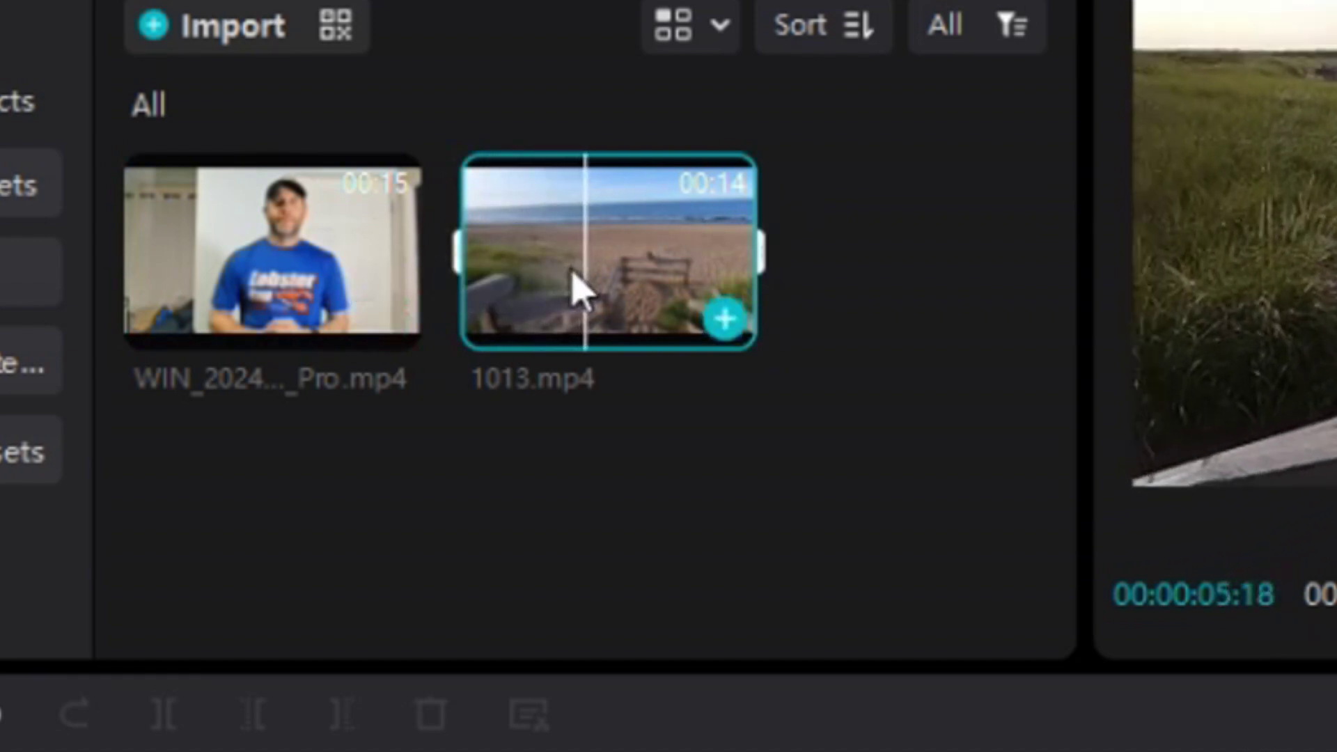
{"action": "left_click", "coordinate": [862, 259]}
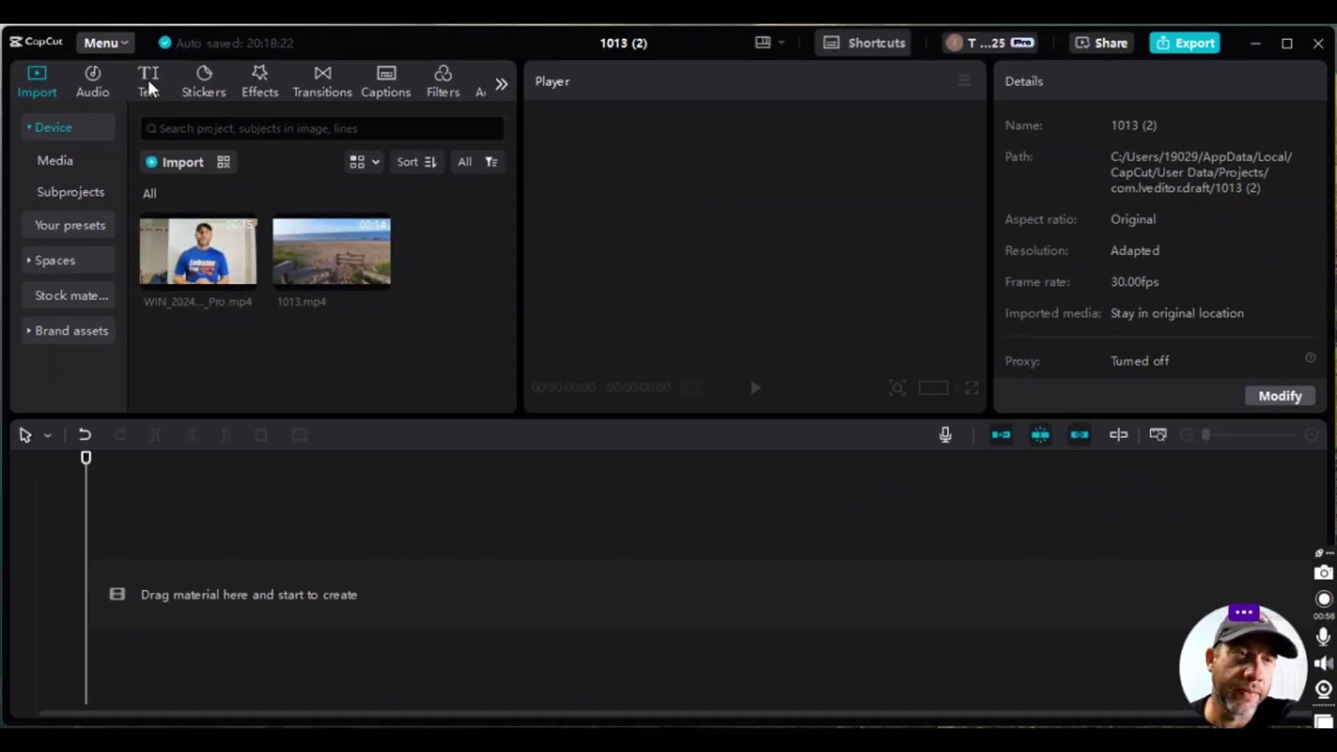
Add a default text clip to the timeline and extend its duration to about 15:26.
{"action": "left_click", "coordinate": [149, 81]}
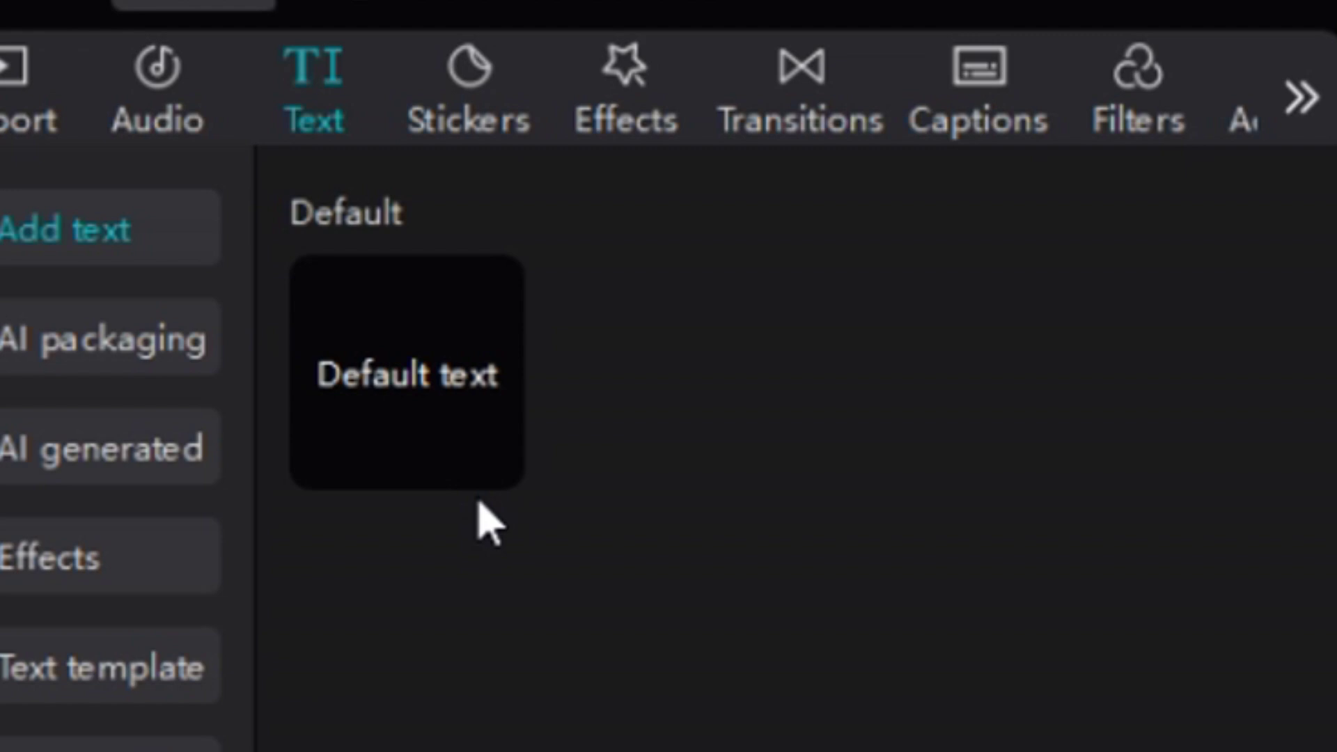
{"action": "mouse_move", "coordinate": [425, 473]}
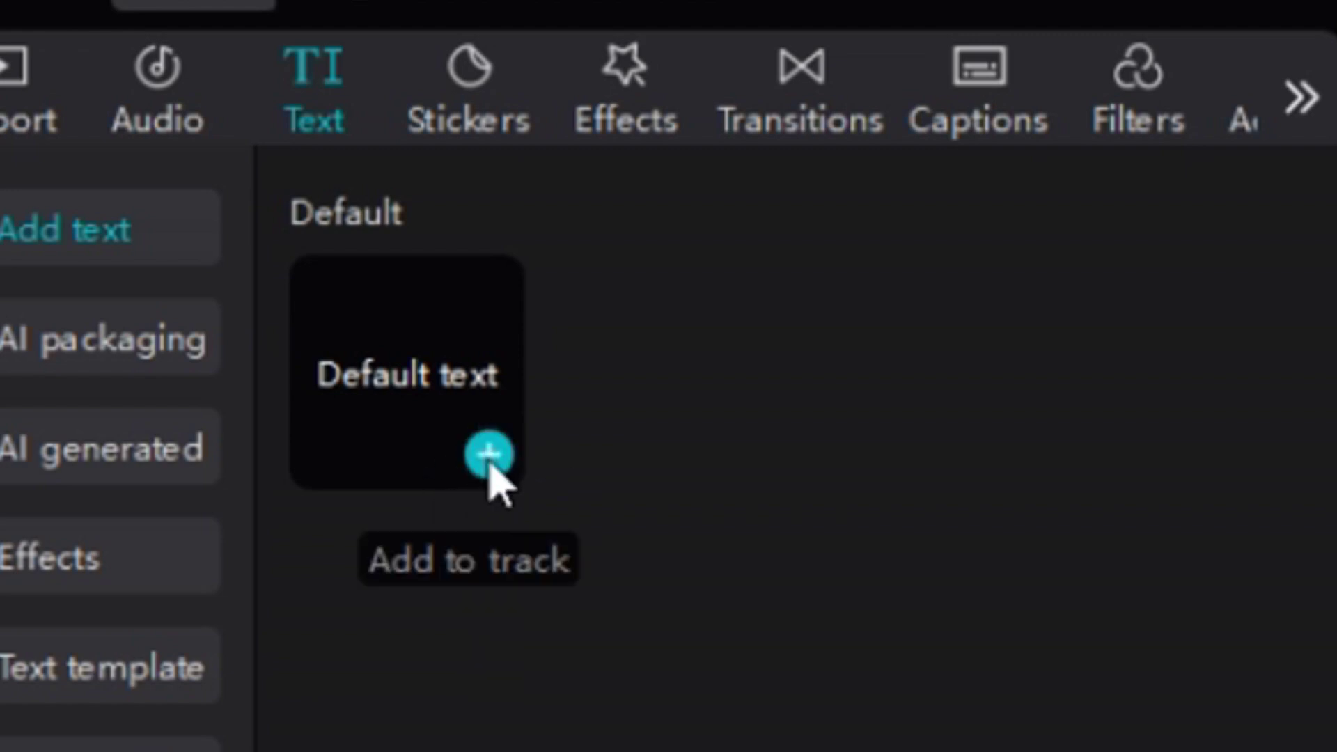
{"action": "left_click", "coordinate": [490, 456]}
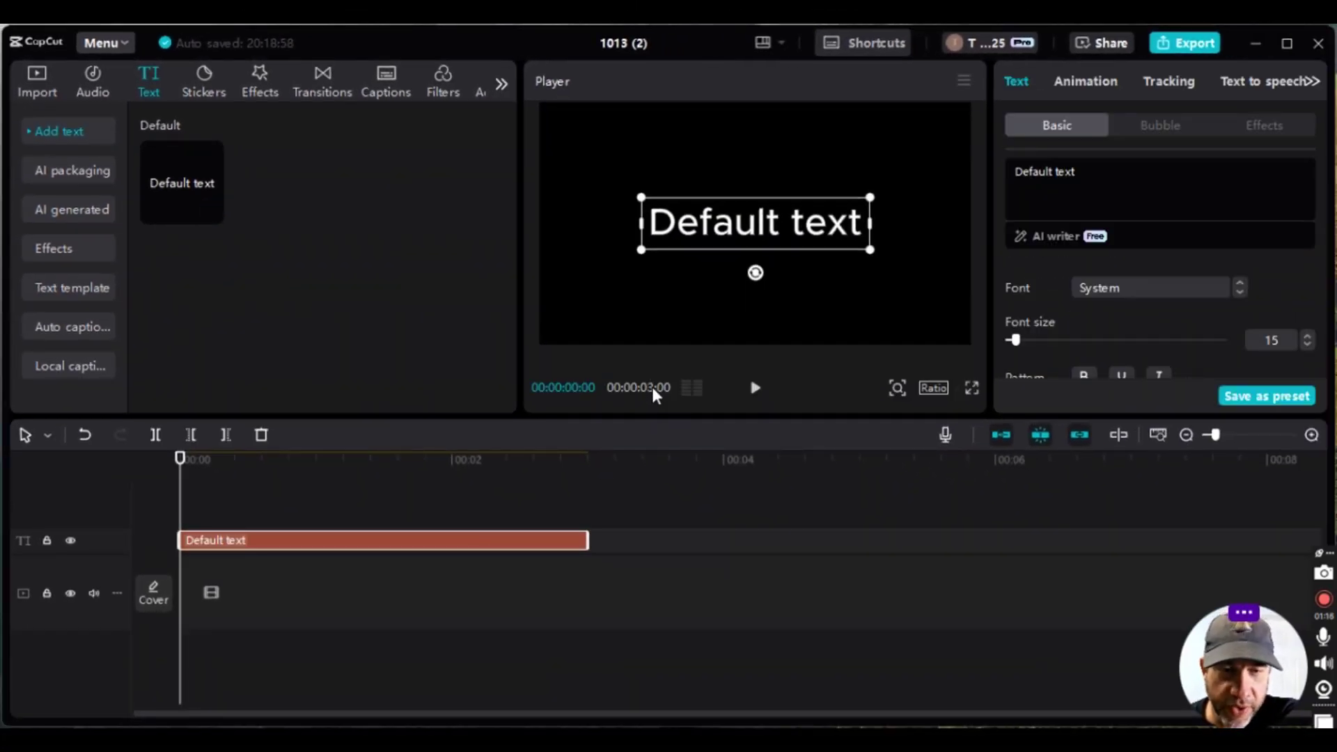
{"action": "left_click_drag", "start_coordinate": [593, 550], "coordinate": [1206, 543]}
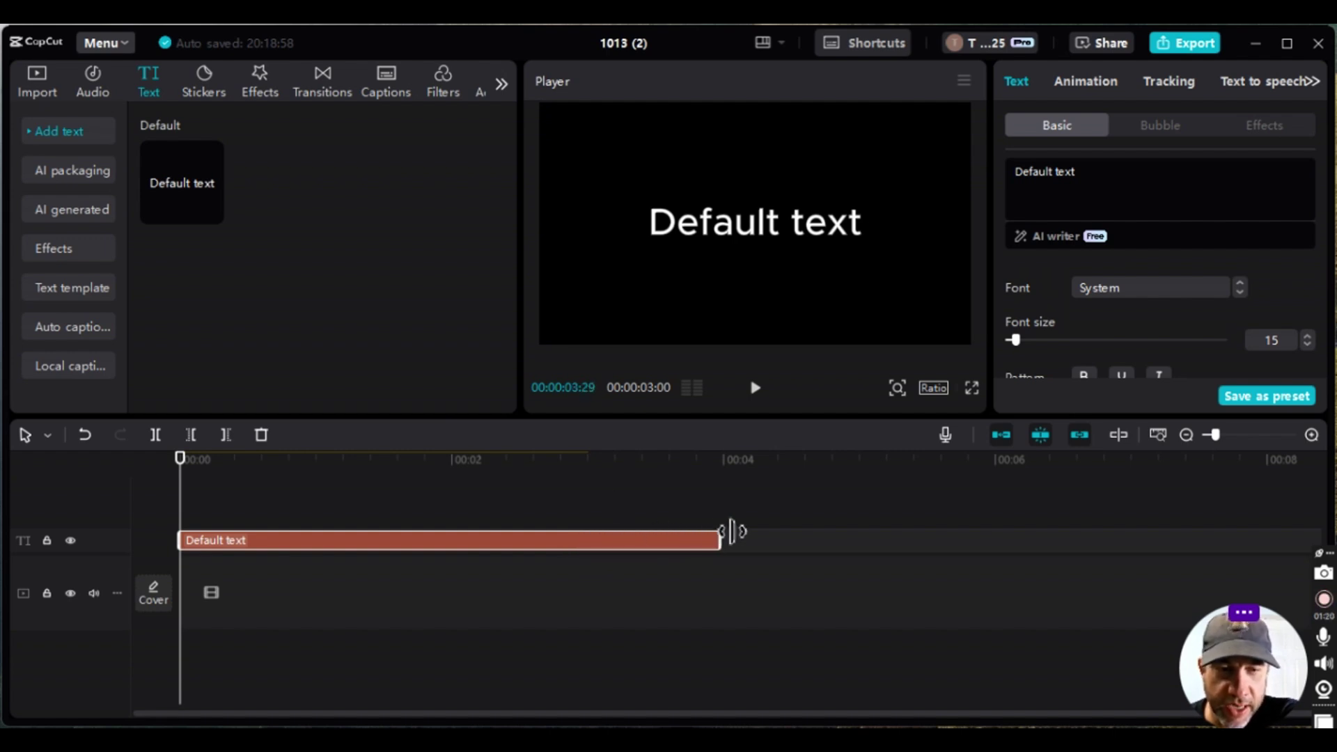
{"action": "left_click_drag", "start_coordinate": [1130, 565], "coordinate": [221, 513]}
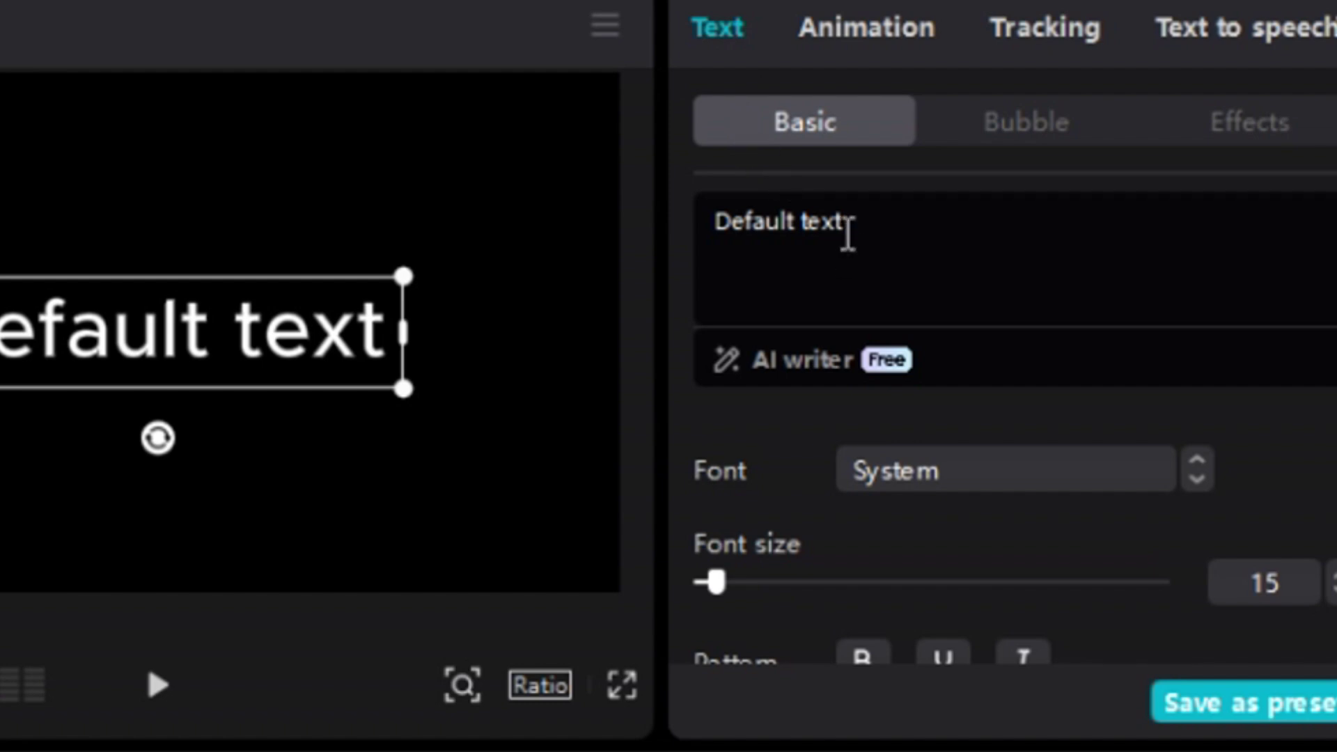
Replace the default text with "3D" and set its font to Anton.
{"action": "left_click", "coordinate": [868, 228]}
{"action": "left_click_drag", "start_coordinate": [870, 231], "coordinate": [596, 177]}
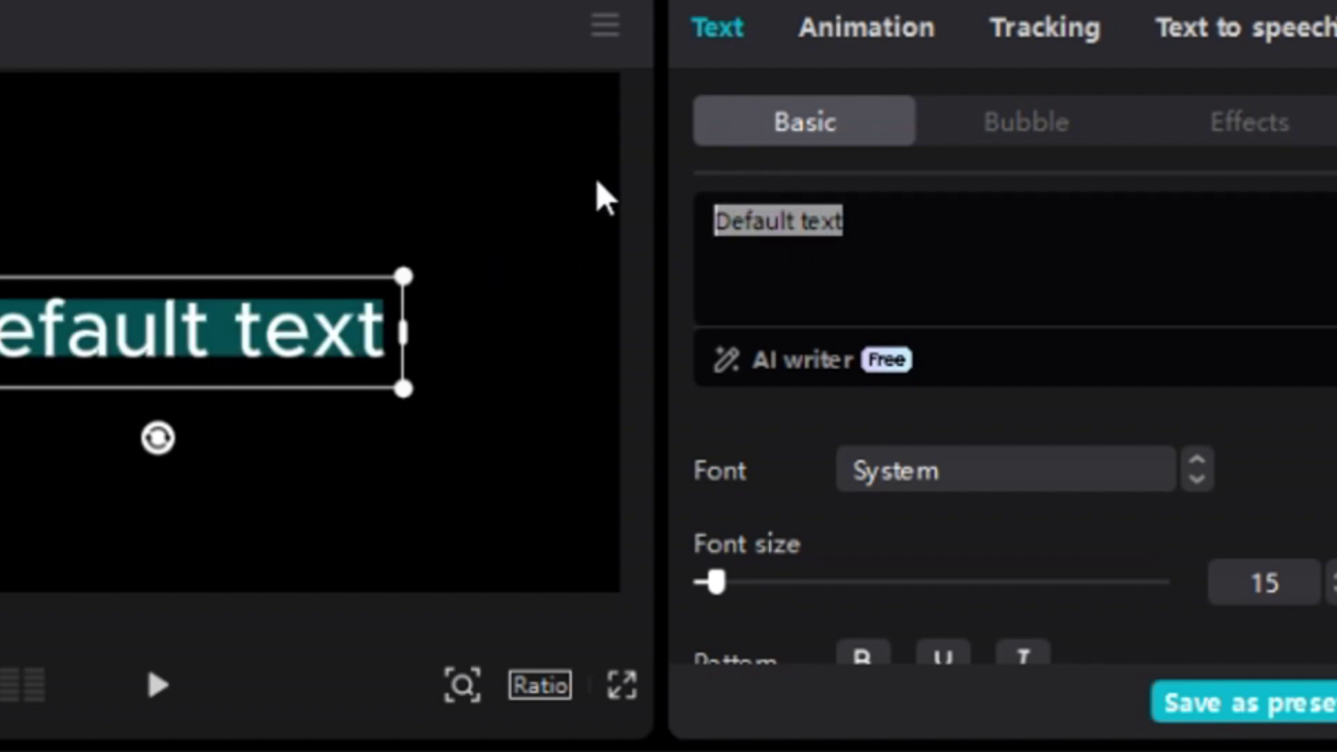
{"action": "type", "text": "3D"}
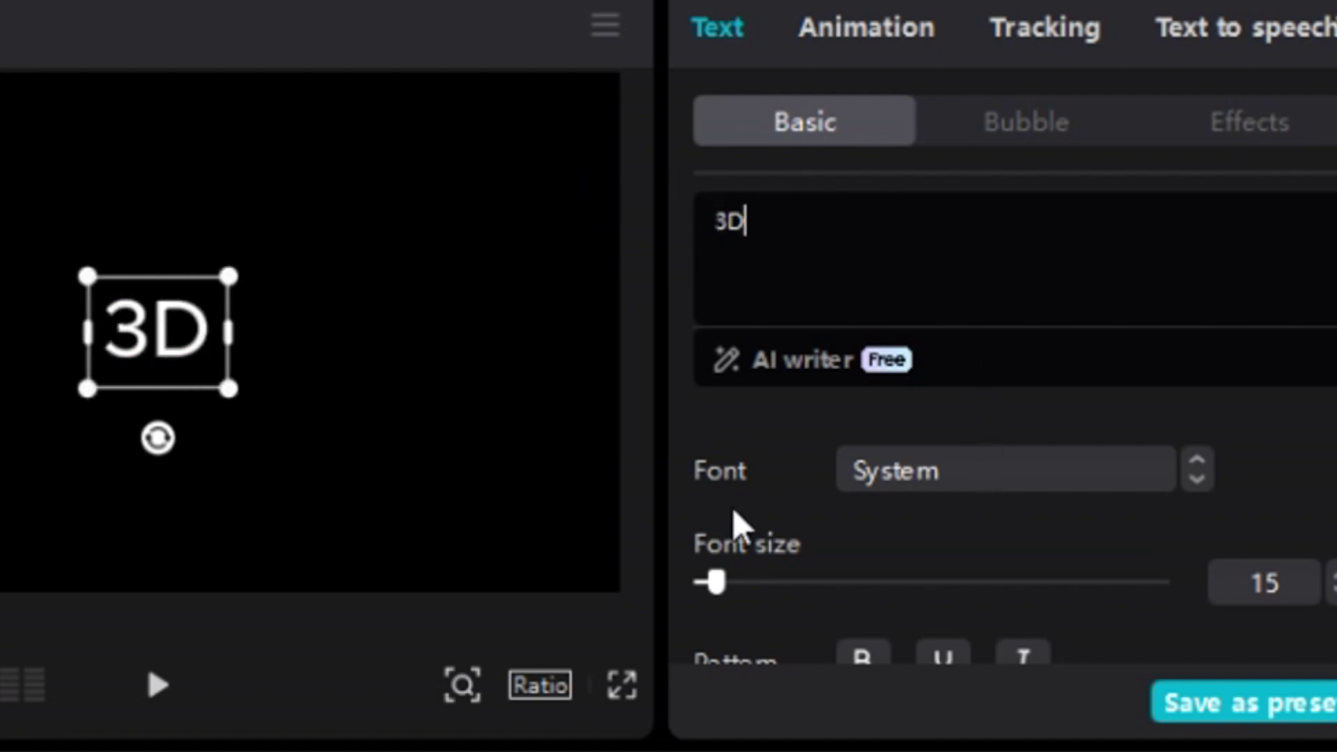
{"action": "left_click", "coordinate": [945, 468]}
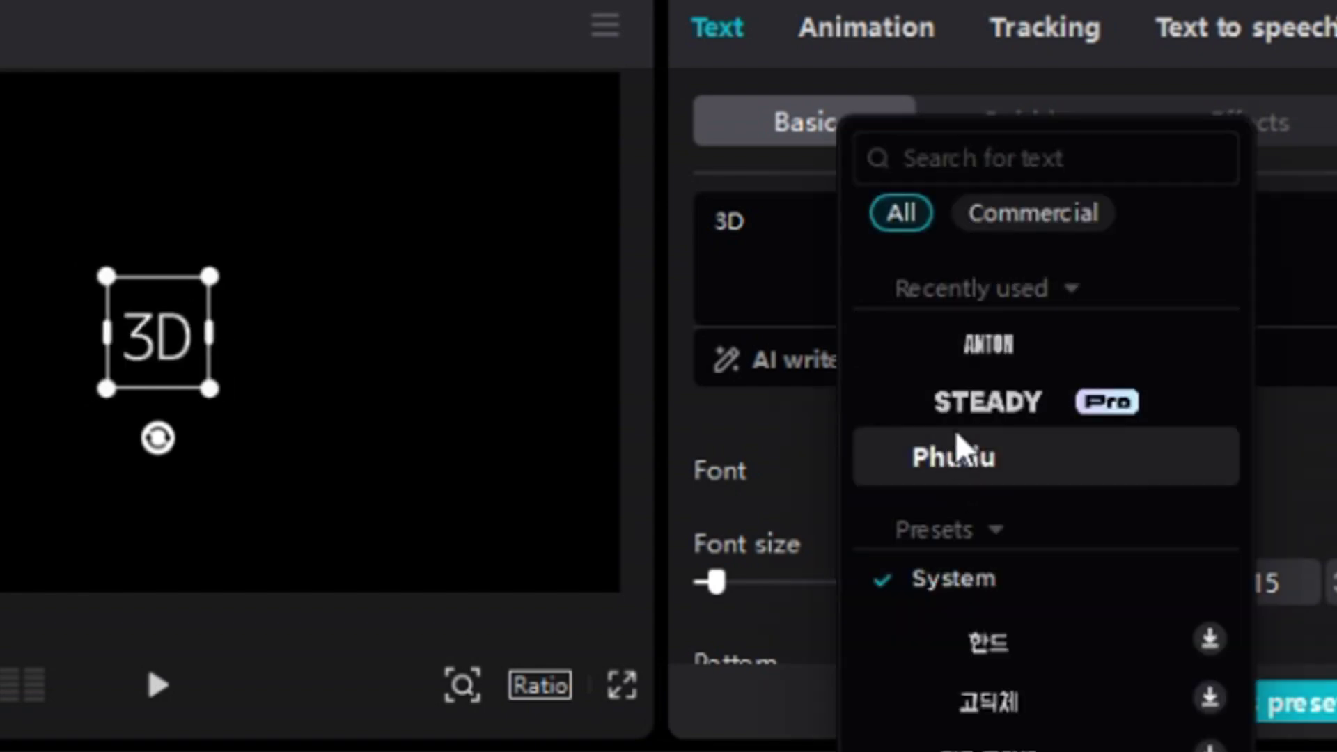
{"action": "left_click", "coordinate": [1002, 348]}
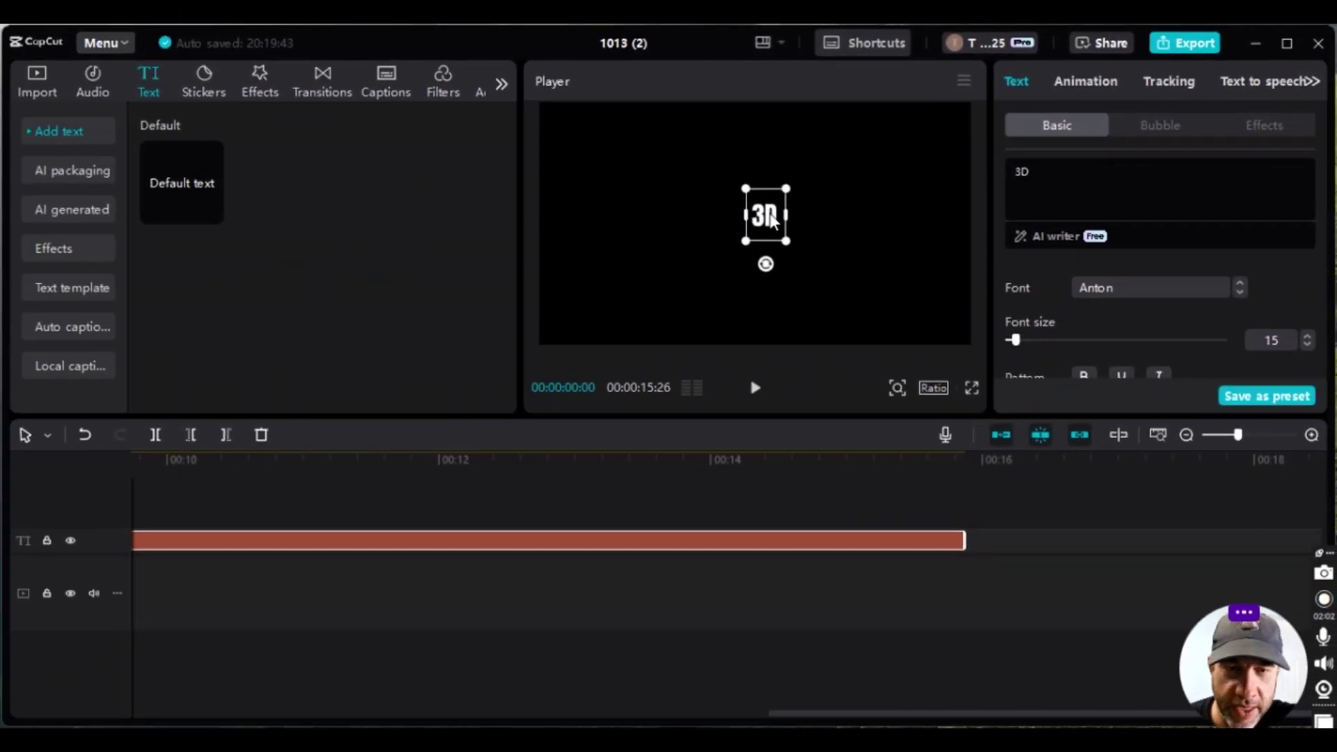
Center the 3D text in the frame and enlarge its font size to 154.
{"action": "left_click_drag", "start_coordinate": [770, 216], "coordinate": [711, 233]}
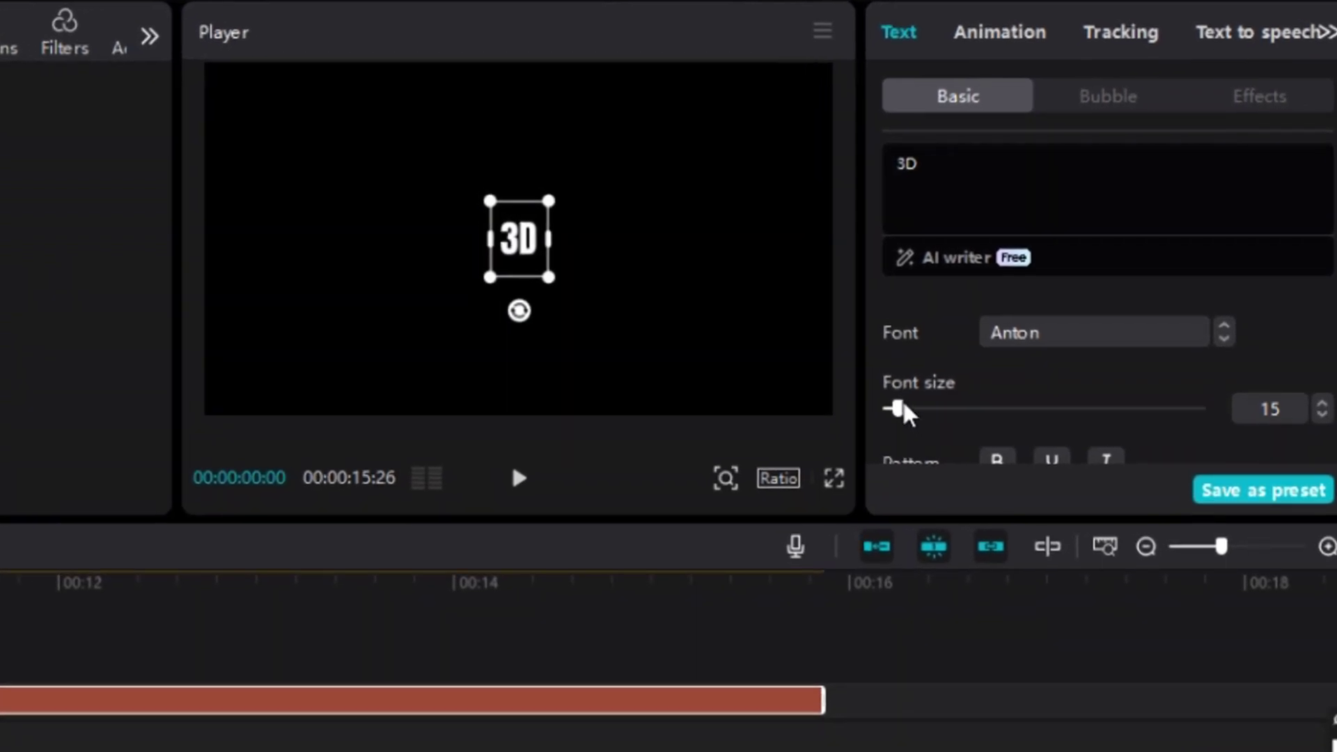
{"action": "left_click_drag", "start_coordinate": [903, 407], "coordinate": [1052, 403]}
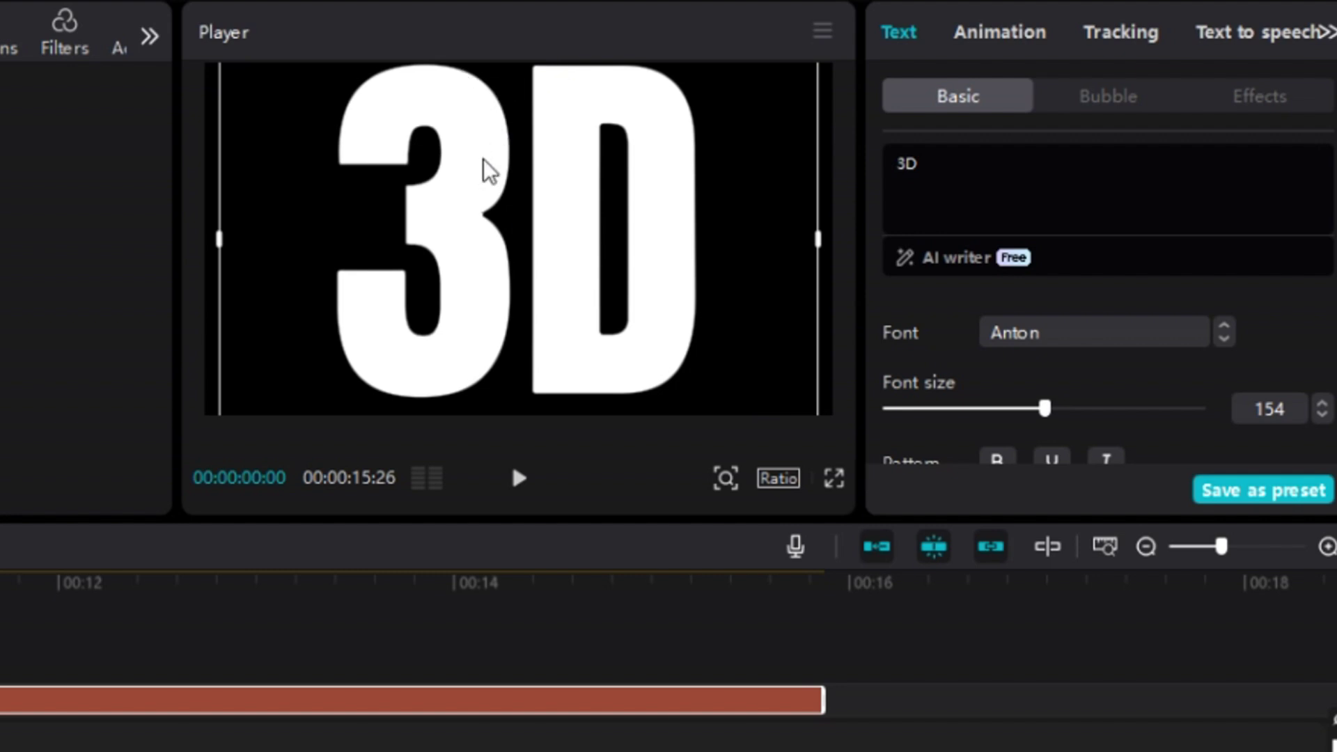
{"action": "mouse_move", "coordinate": [490, 178]}
{"action": "left_mouse_down"}
{"action": "mouse_move", "coordinate": [483, 191]}
{"action": "mouse_move", "coordinate": [489, 163]}
{"action": "mouse_move", "coordinate": [486, 176]}
{"action": "left_mouse_up"}
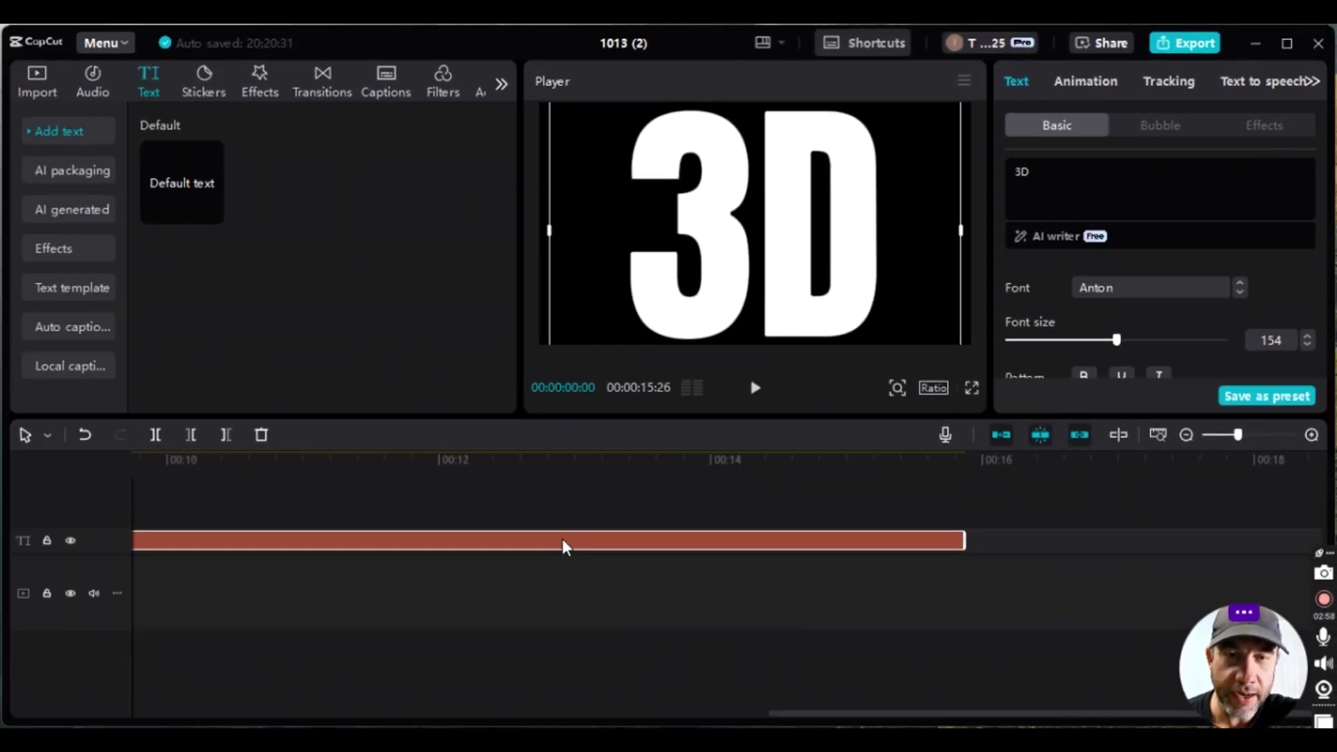
Convert the 3D text clip into a compound clip and move it down onto the main track.
{"action": "left_click", "coordinate": [1186, 435]}
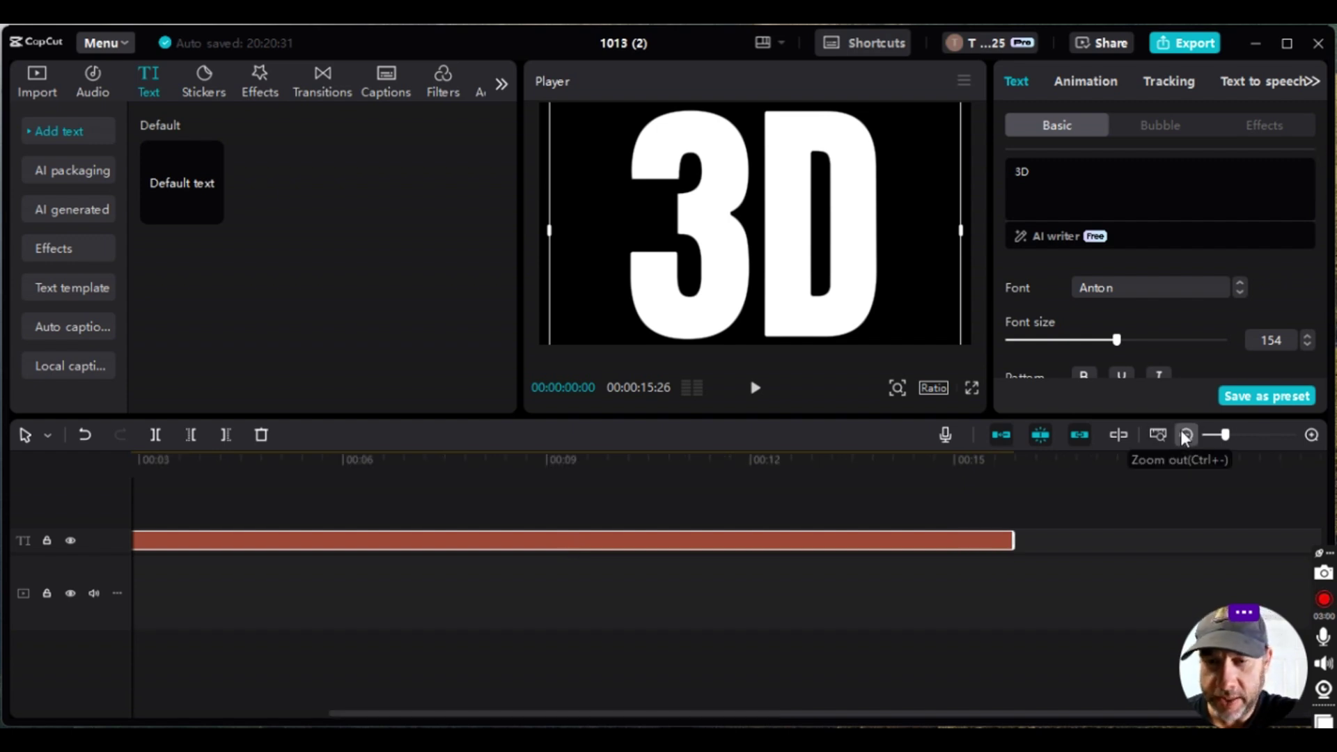
{"action": "left_click", "coordinate": [1186, 435]}
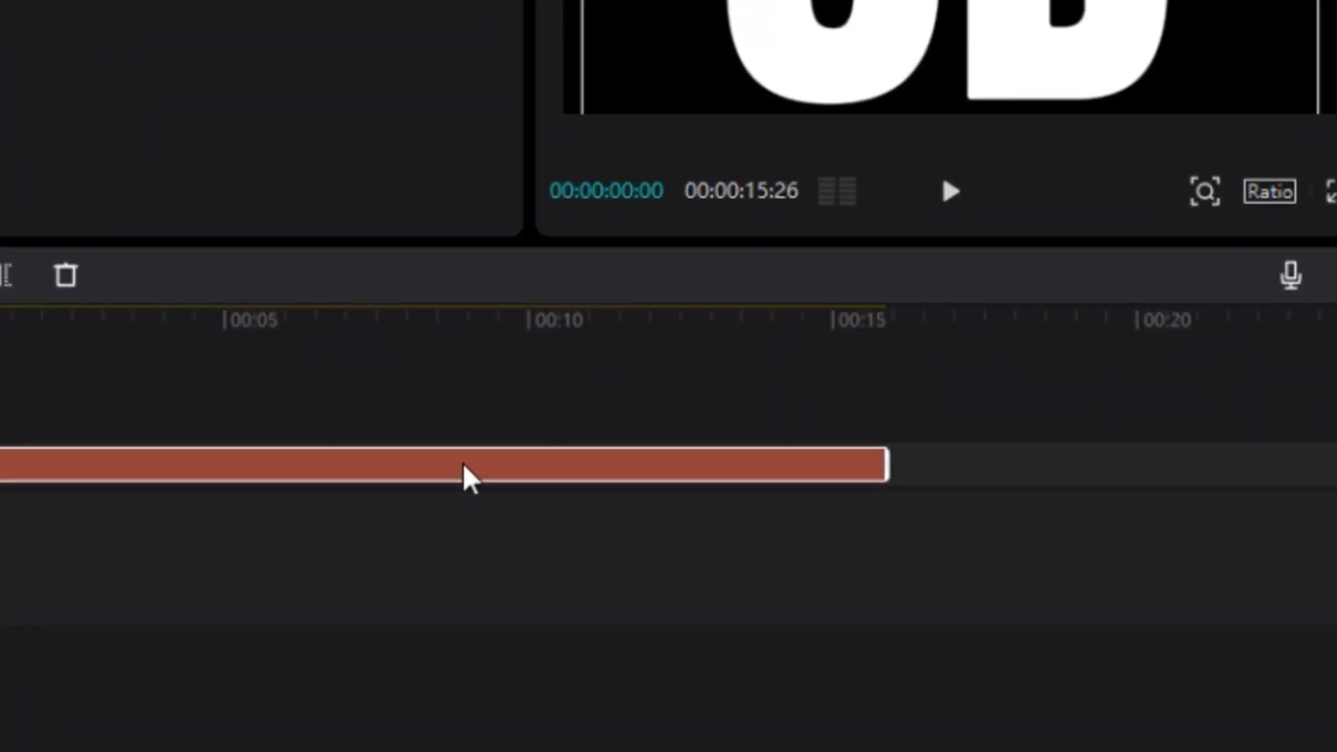
{"action": "right_click", "coordinate": [483, 539]}
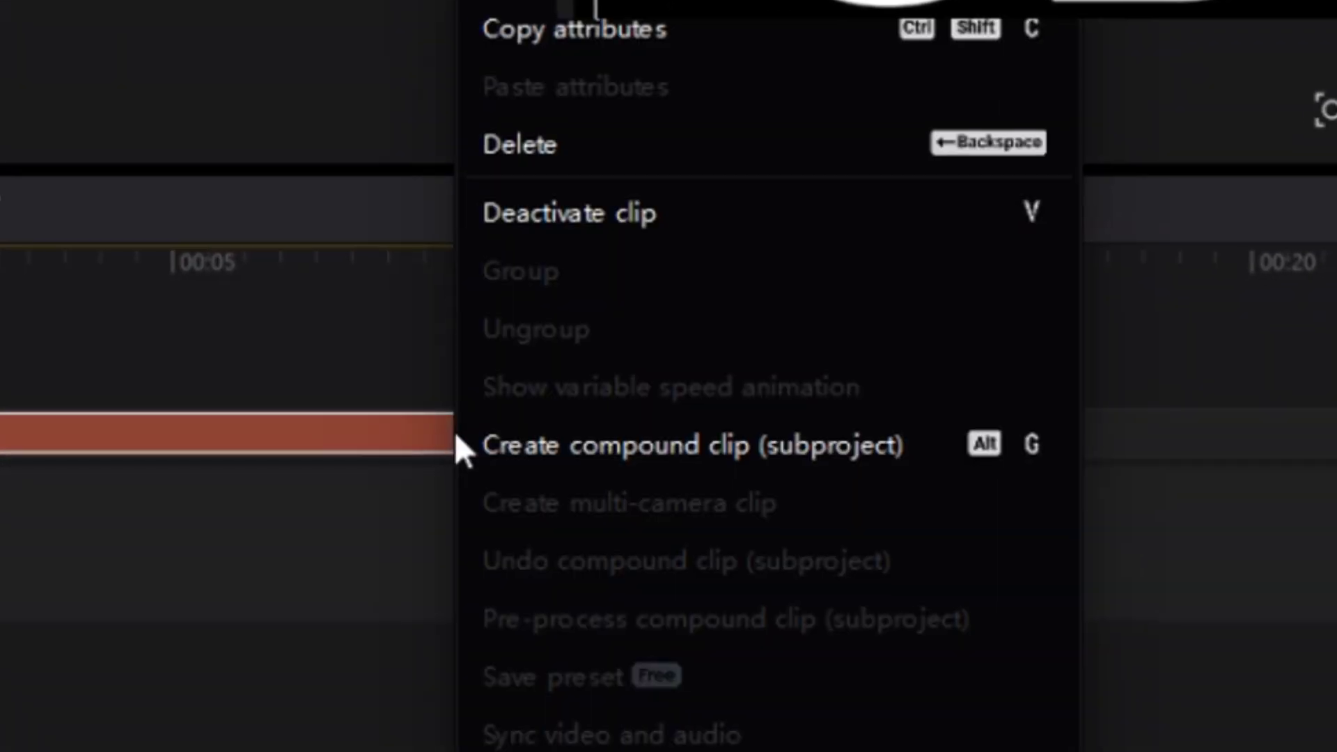
{"action": "left_click", "coordinate": [541, 442]}
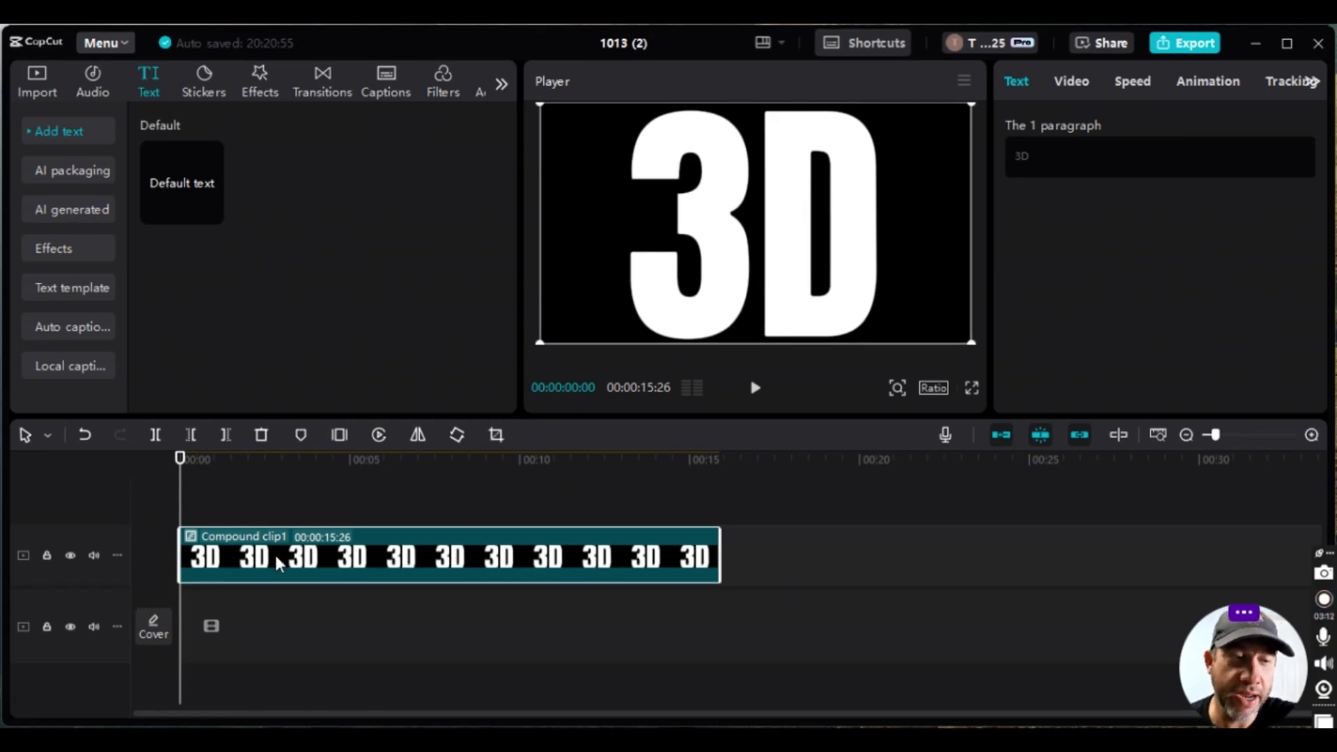
{"action": "left_click_drag", "start_coordinate": [270, 555], "coordinate": [203, 617]}
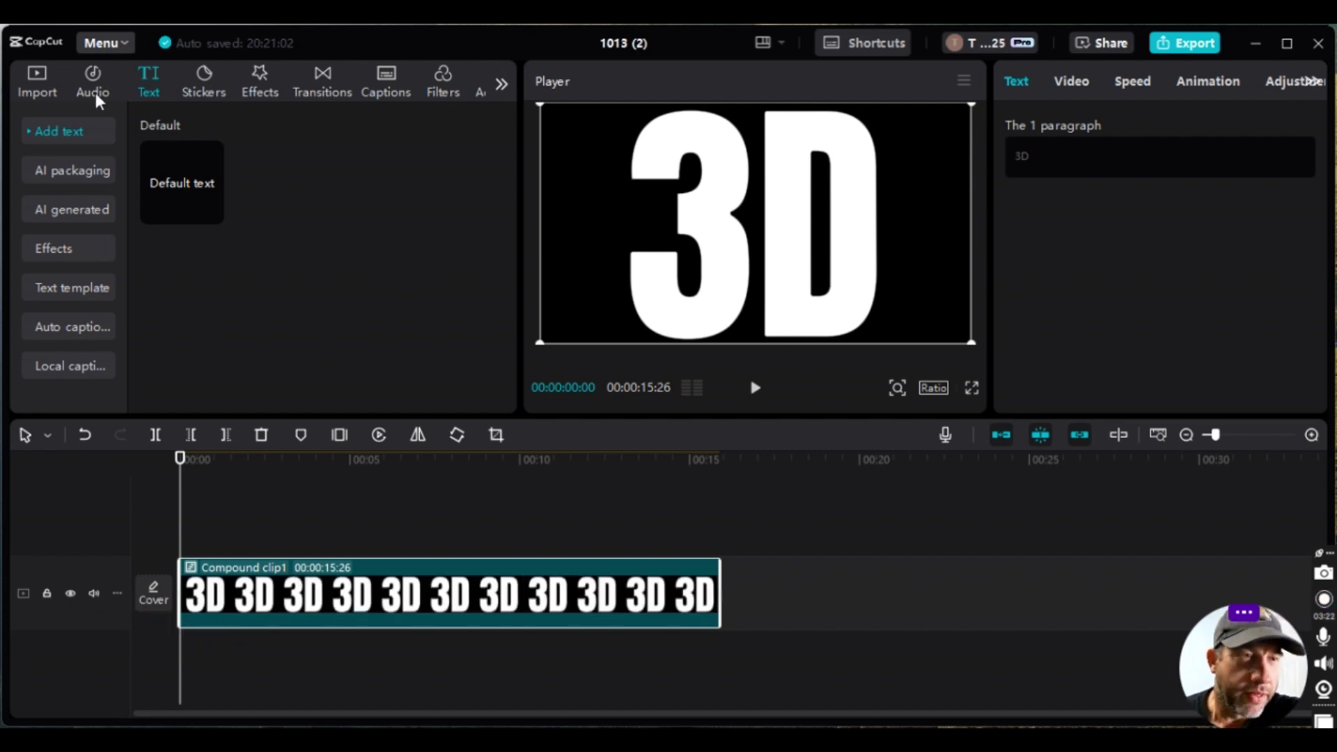
Add the beach clip 1013.mp4 to the start of the main track and select it there.
{"action": "left_click", "coordinate": [41, 87]}
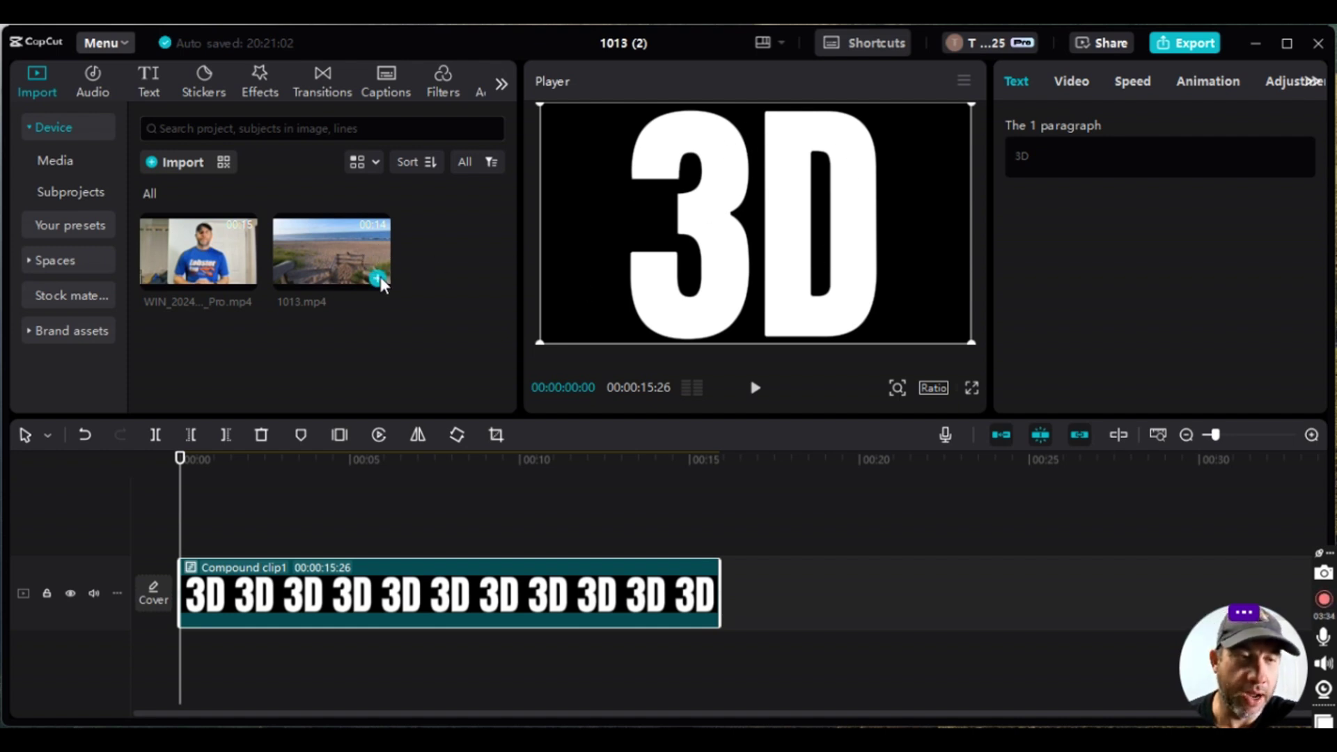
{"action": "left_click", "coordinate": [379, 279]}
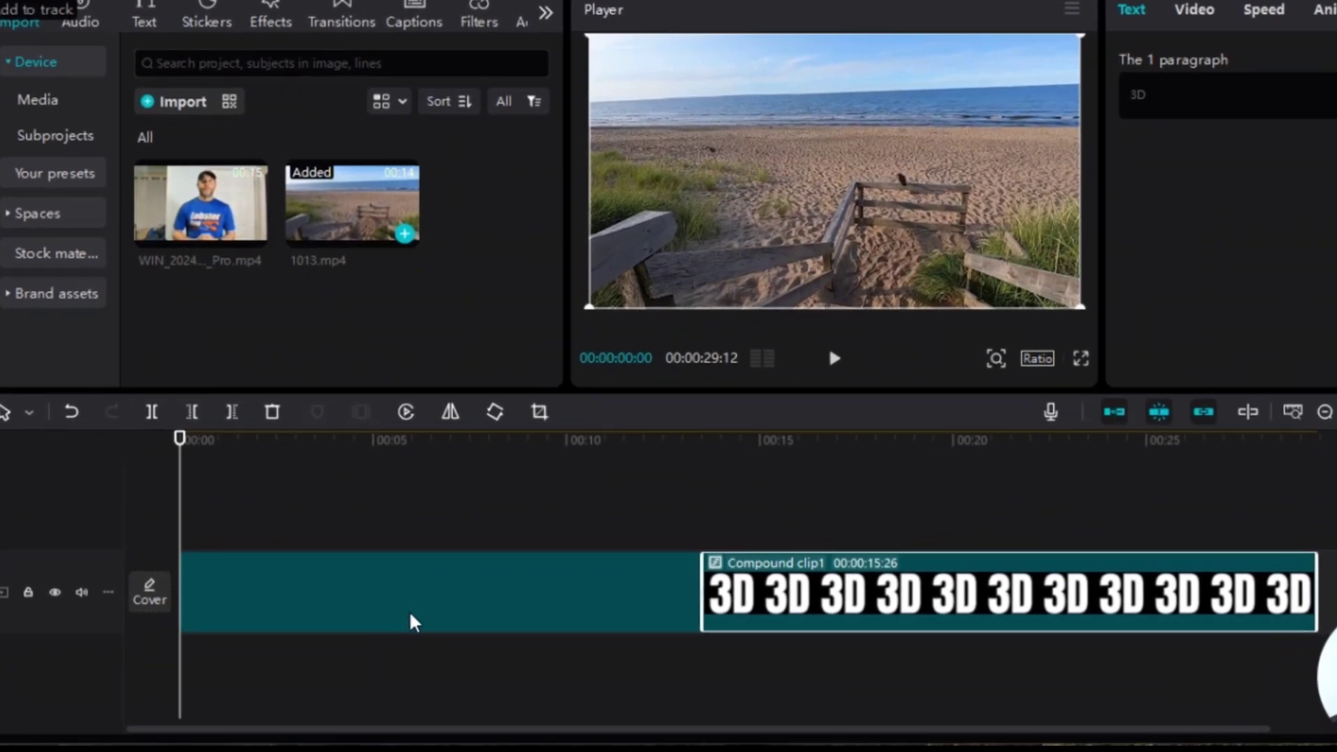
{"action": "left_click", "coordinate": [385, 604]}
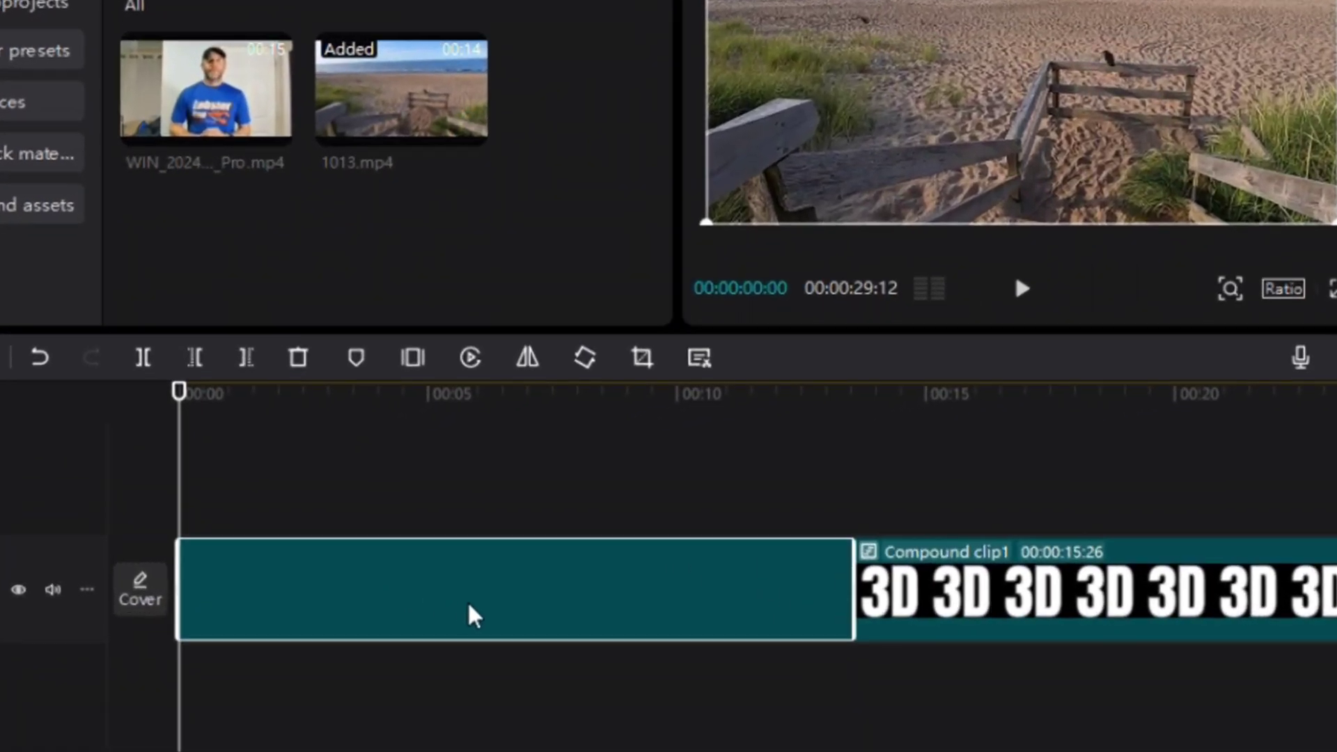
Move the beach clip 1013.mp4 to the start of a track above the 3D compound clip and set its blend mode to Multiply.
{"action": "left_click_drag", "start_coordinate": [451, 612], "coordinate": [498, 500]}
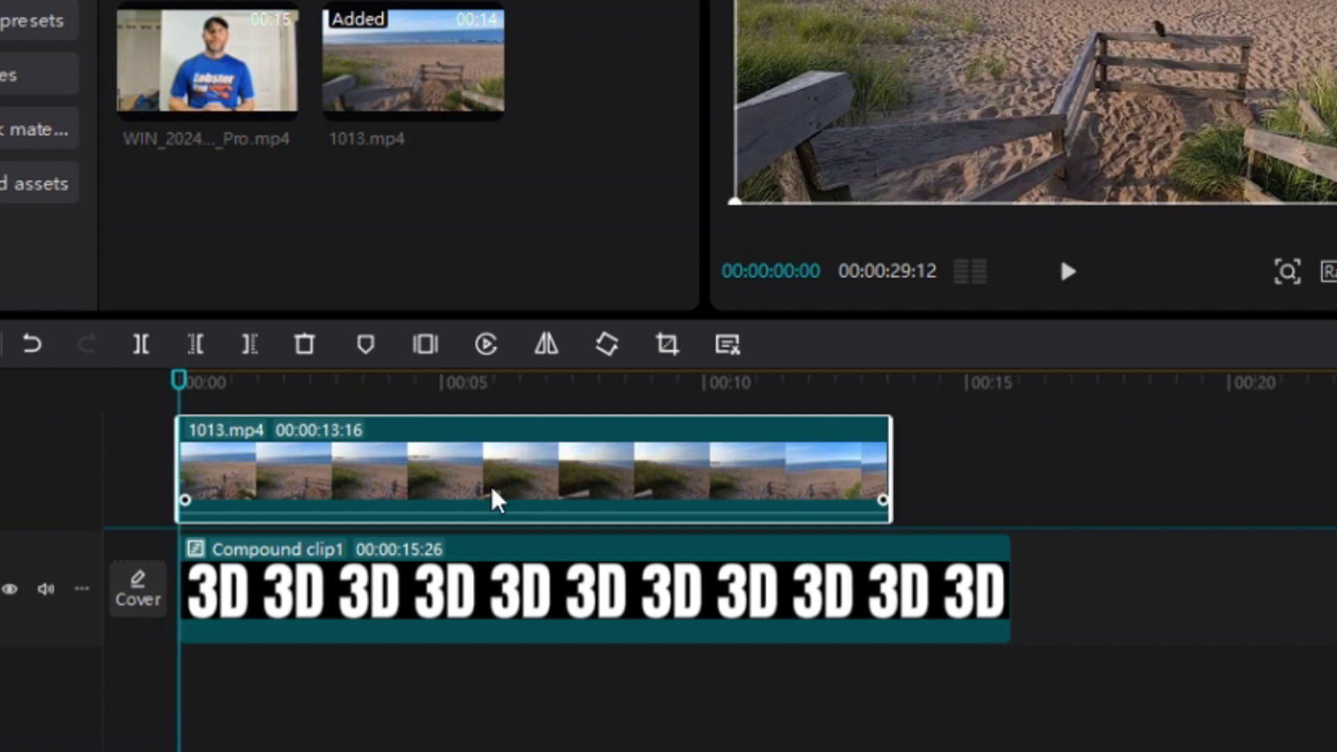
{"action": "left_click_drag", "start_coordinate": [497, 500], "coordinate": [499, 502]}
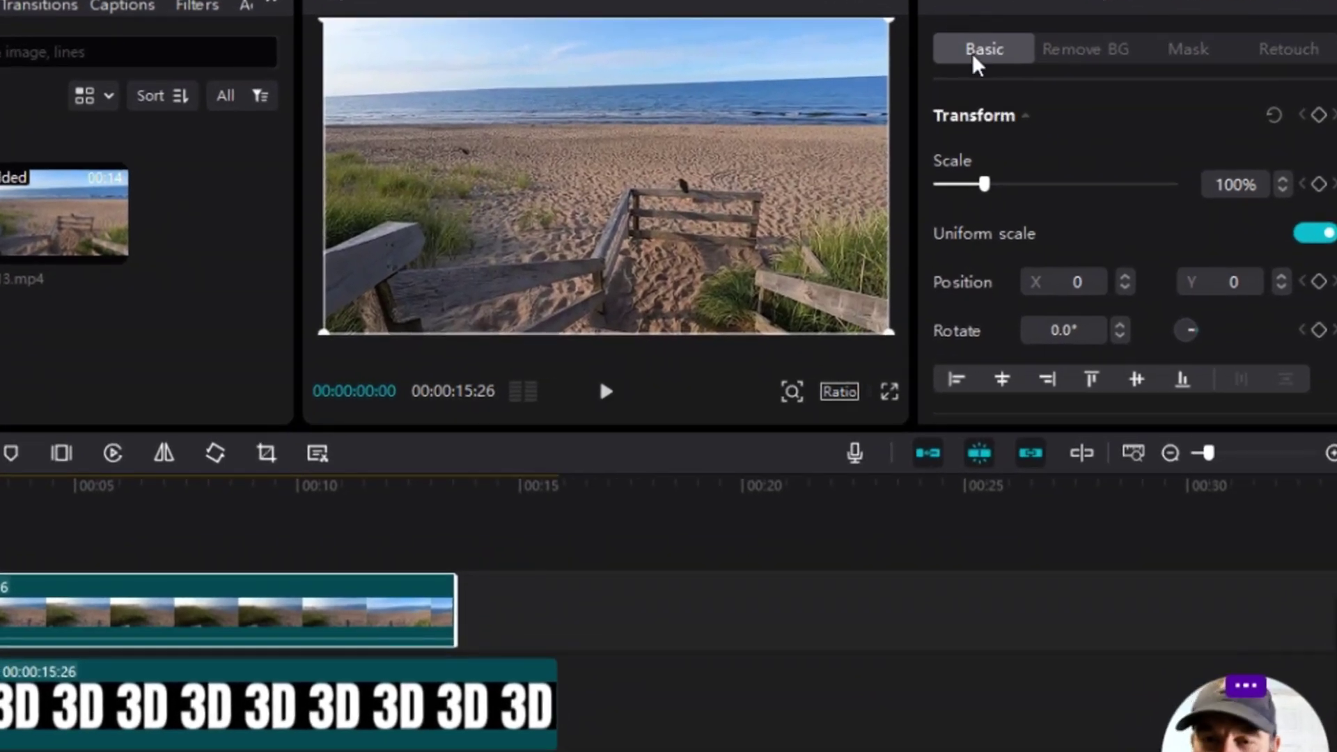
{"action": "scroll", "coordinate": [1027, 153], "scroll_direction": "down", "scroll_amount": 5}
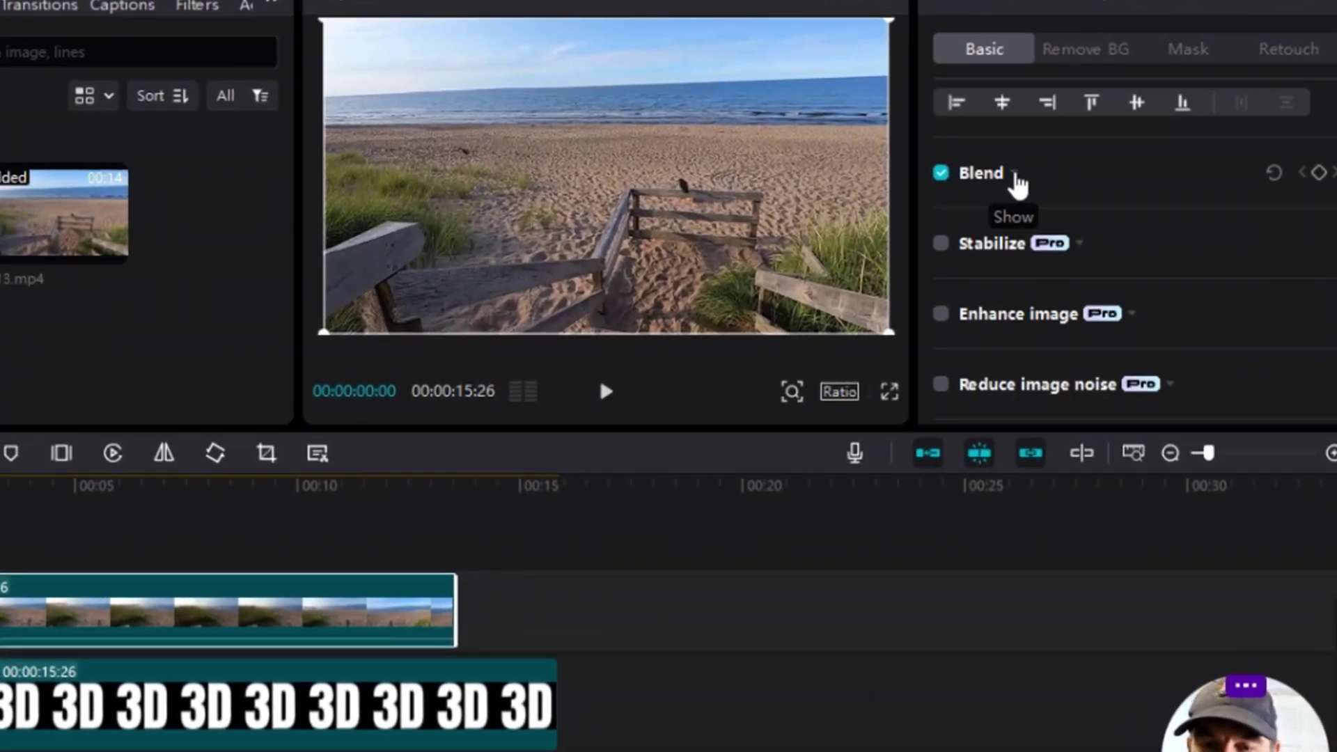
{"action": "left_click", "coordinate": [1014, 174]}
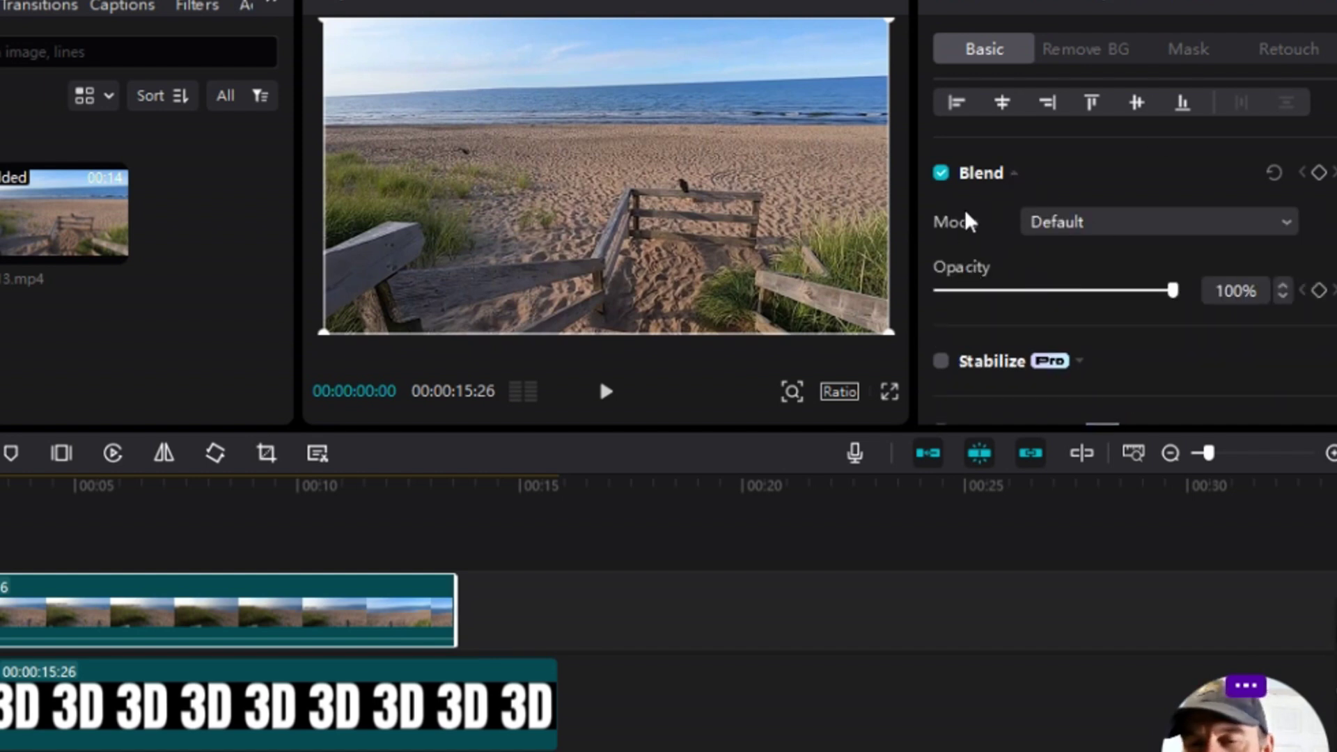
{"action": "left_click", "coordinate": [1135, 225]}
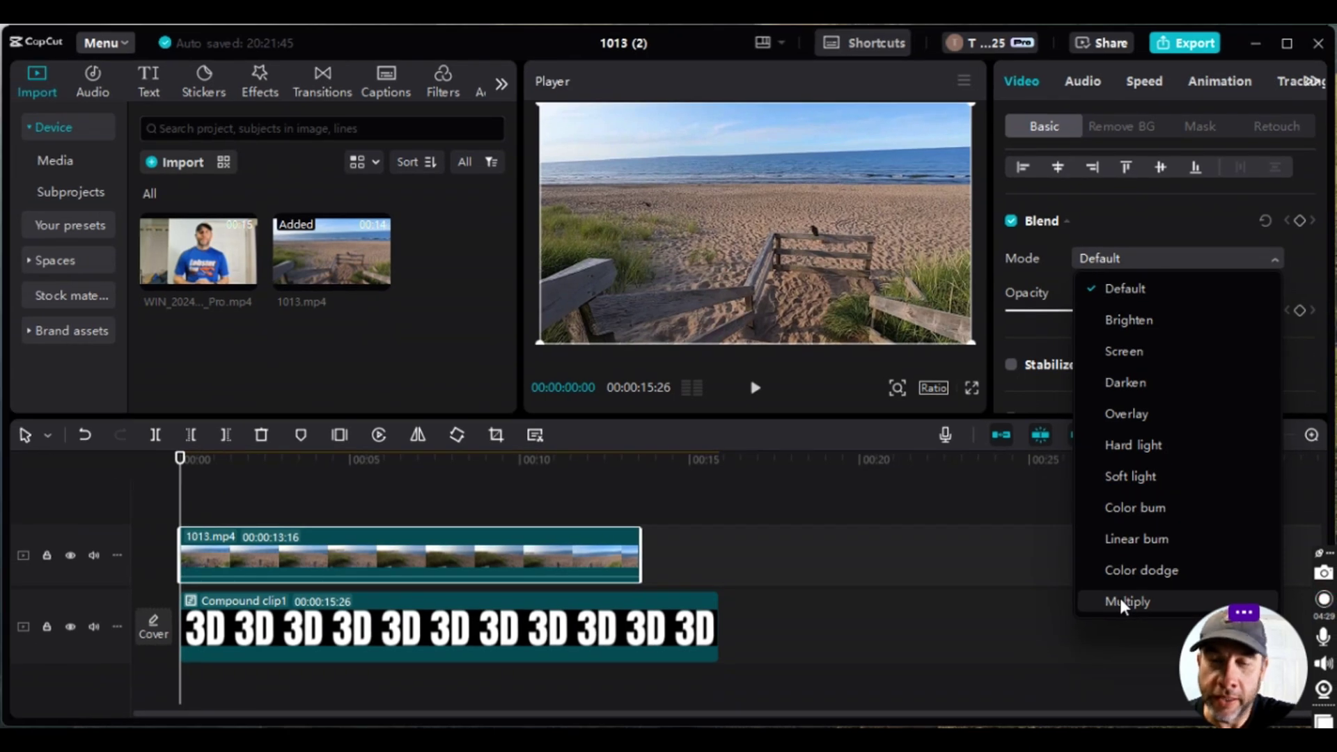
{"action": "left_click", "coordinate": [1119, 615]}
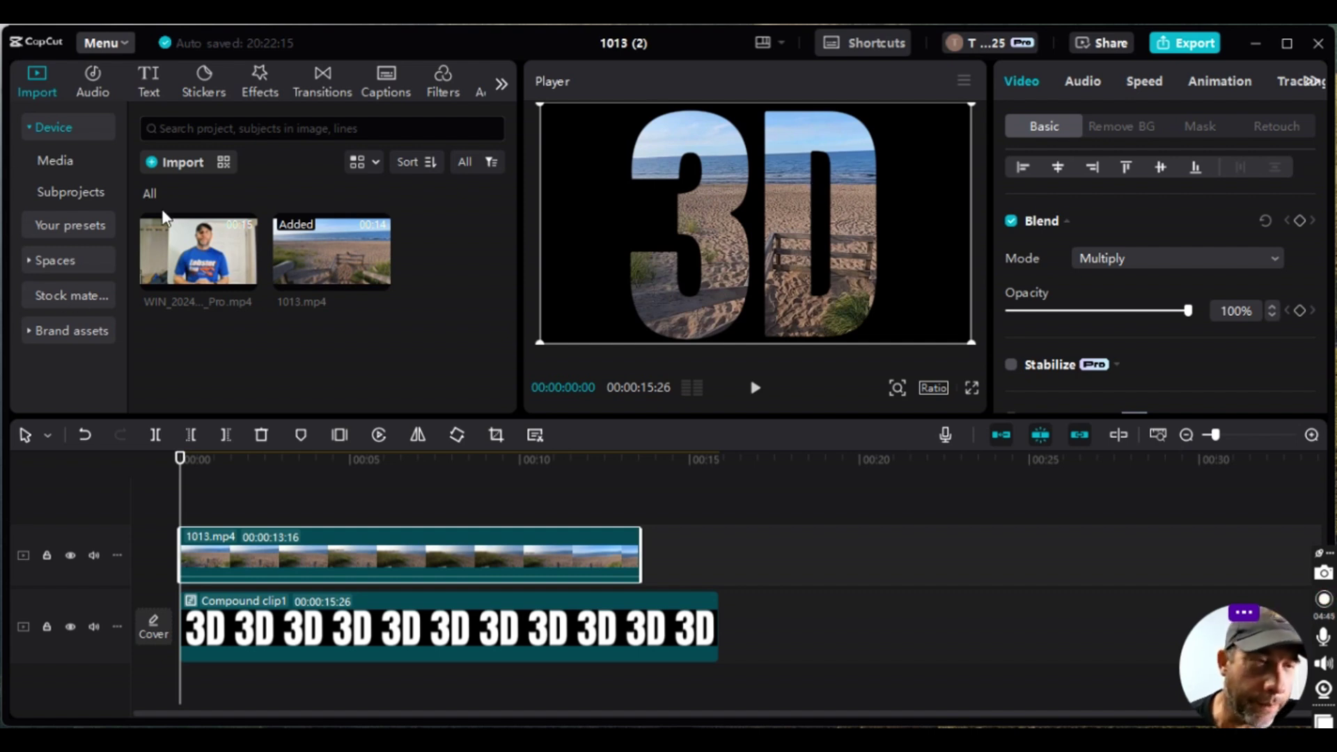
Add WIN_20241013_18_51_45_Pro.mp4 at the start of a new track above the beach clip, and select the beach clip.
{"action": "left_click", "coordinate": [228, 245]}
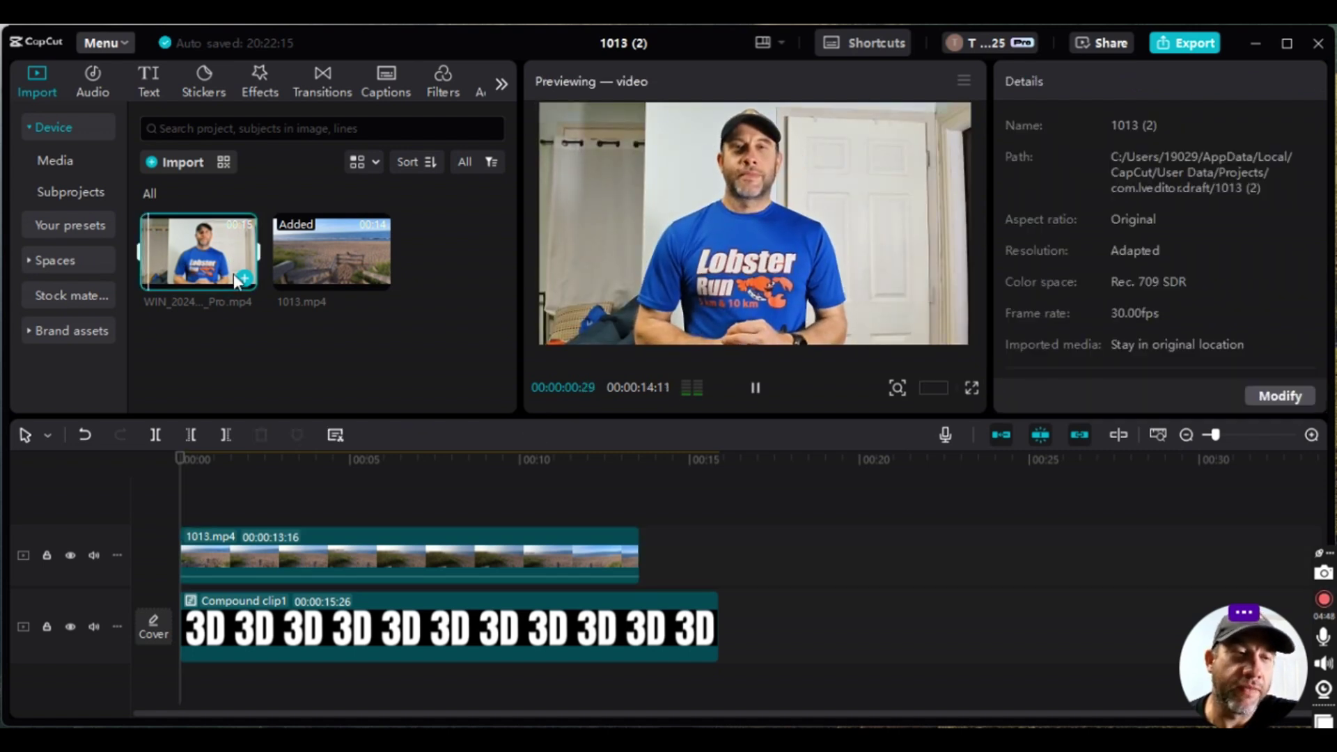
{"action": "left_click", "coordinate": [213, 254]}
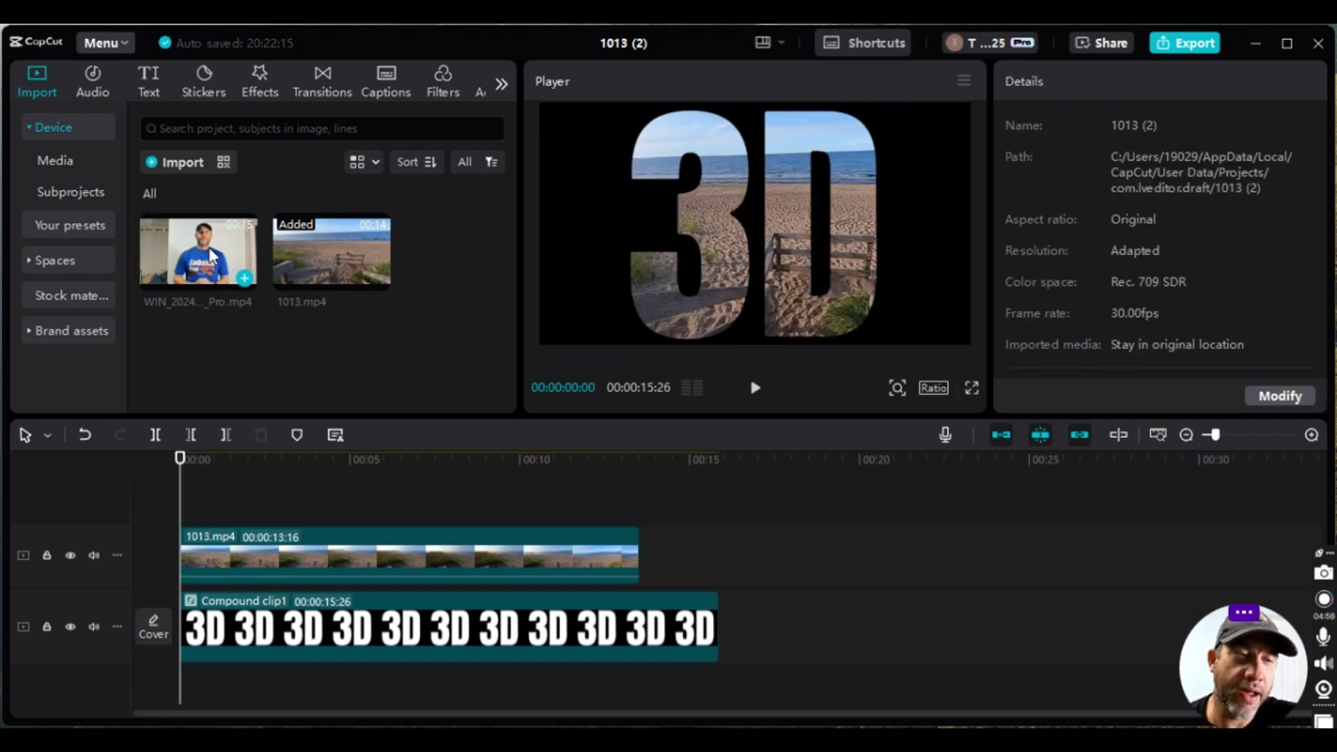
{"action": "left_click_drag", "start_coordinate": [206, 259], "coordinate": [223, 497]}
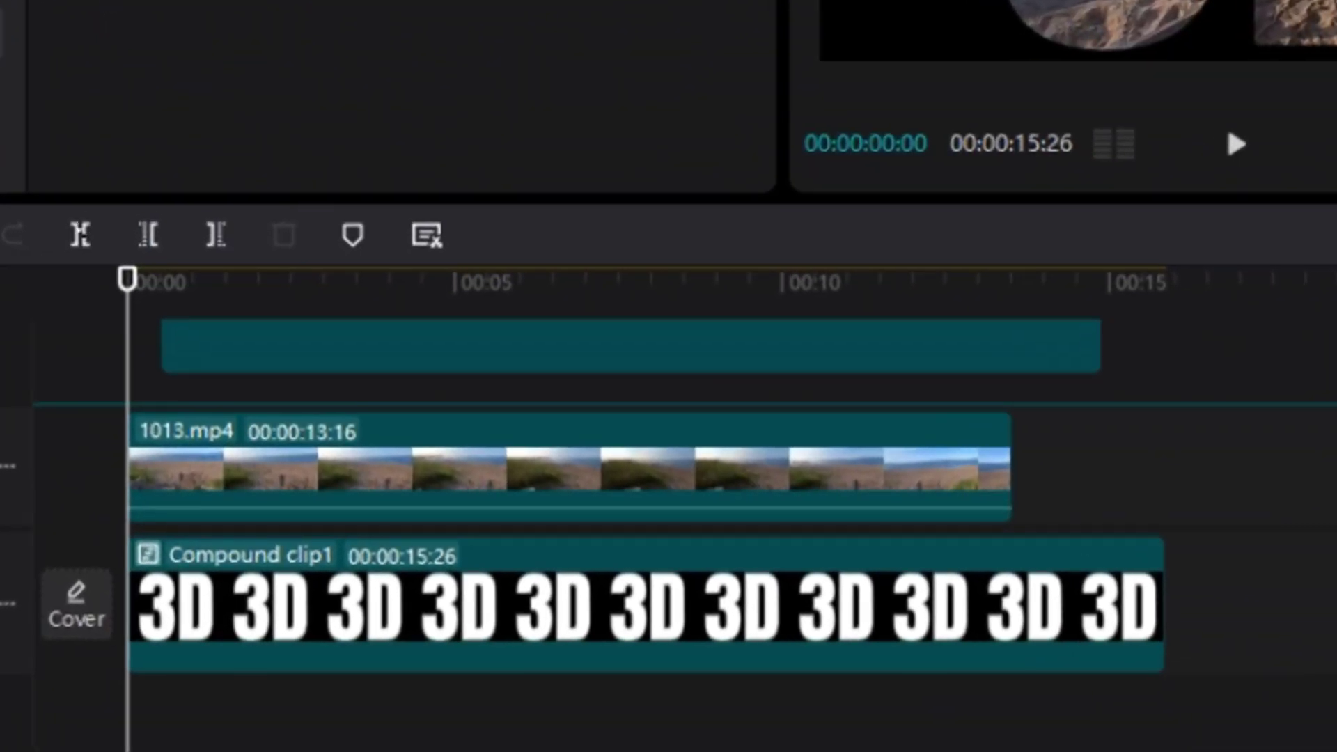
{"action": "left_click_drag", "start_coordinate": [202, 355], "coordinate": [56, 249]}
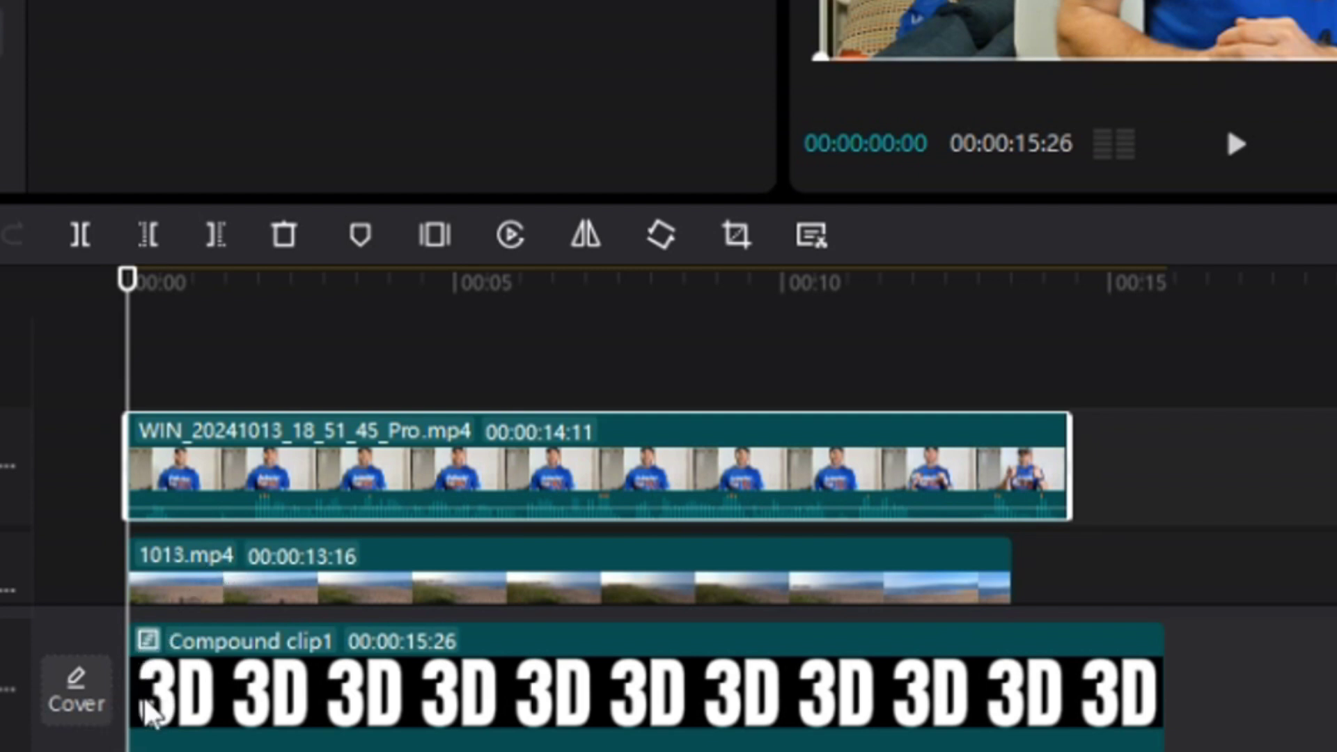
{"action": "mouse_move", "coordinate": [227, 499]}
{"action": "left_click", "coordinate": [218, 574]}
{"action": "left_click_drag", "start_coordinate": [215, 547], "coordinate": [217, 548]}
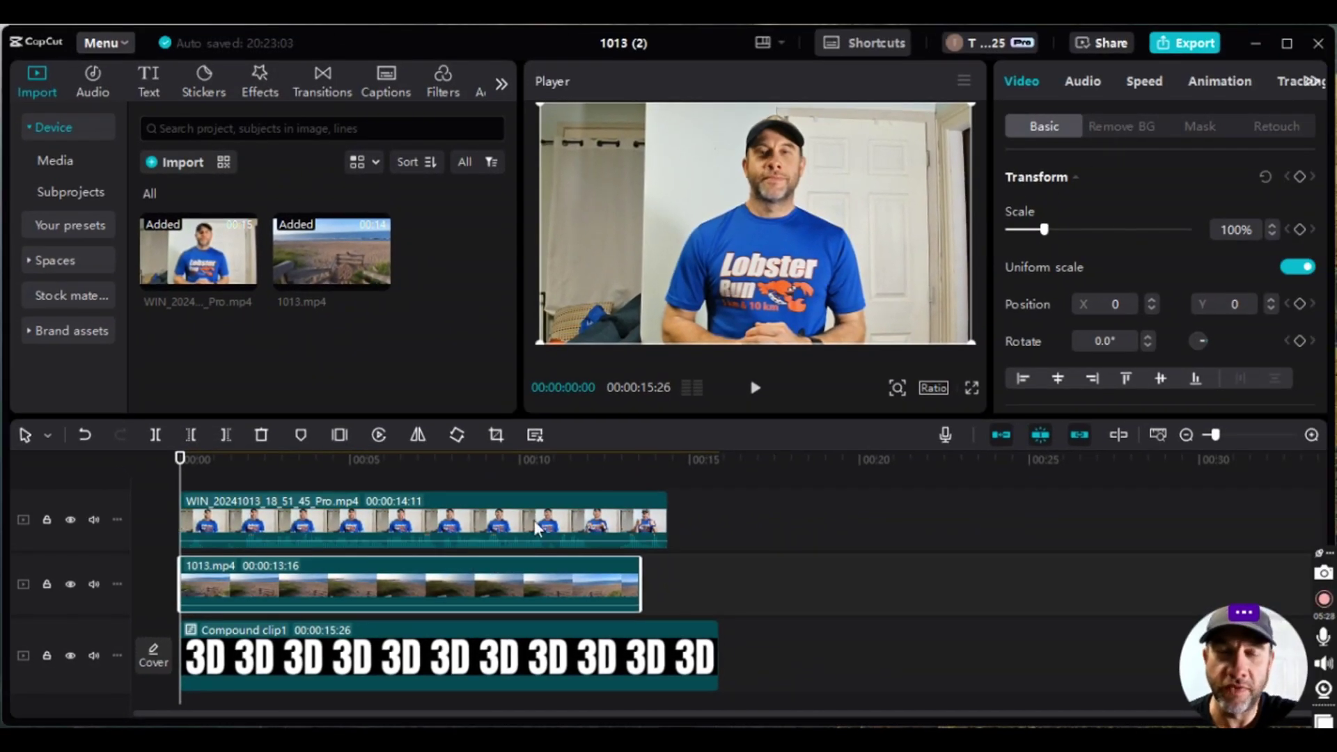
Remove the background of the person clip with Auto removal.
{"action": "left_click", "coordinate": [310, 500]}
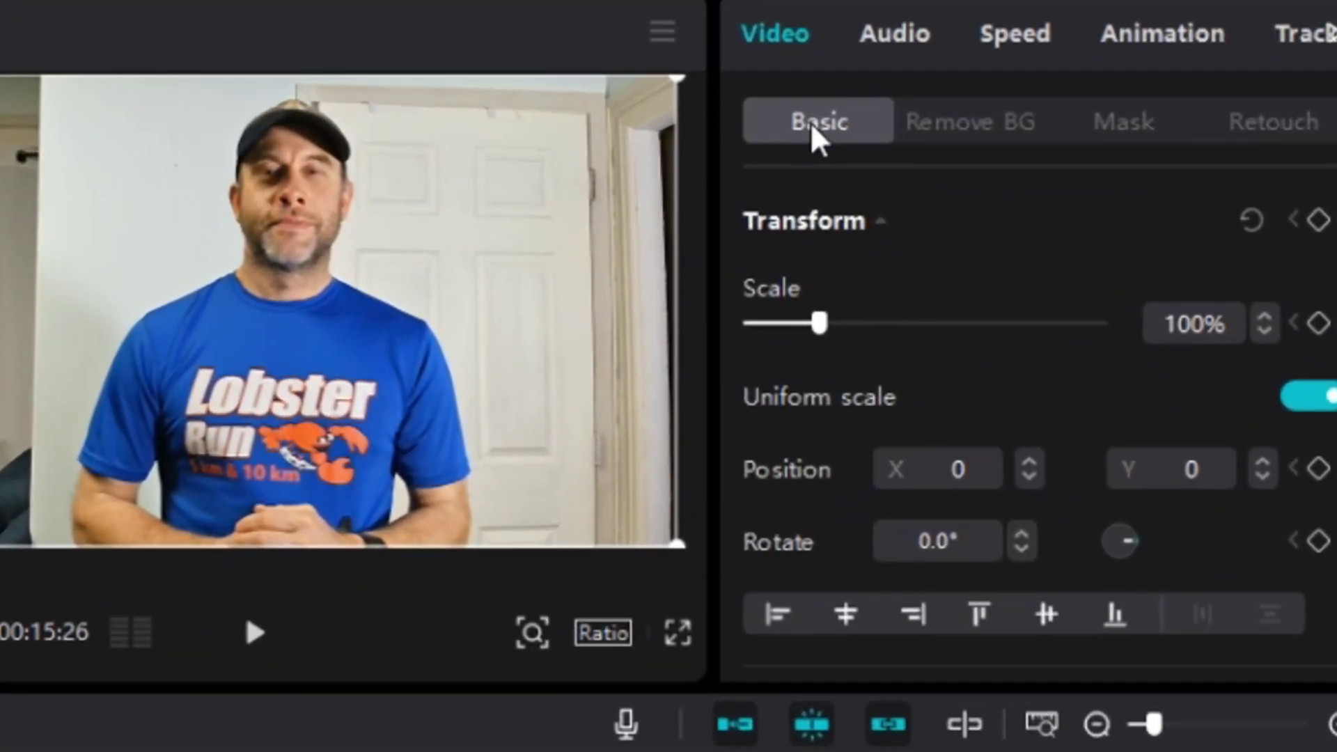
{"action": "left_click", "coordinate": [975, 126]}
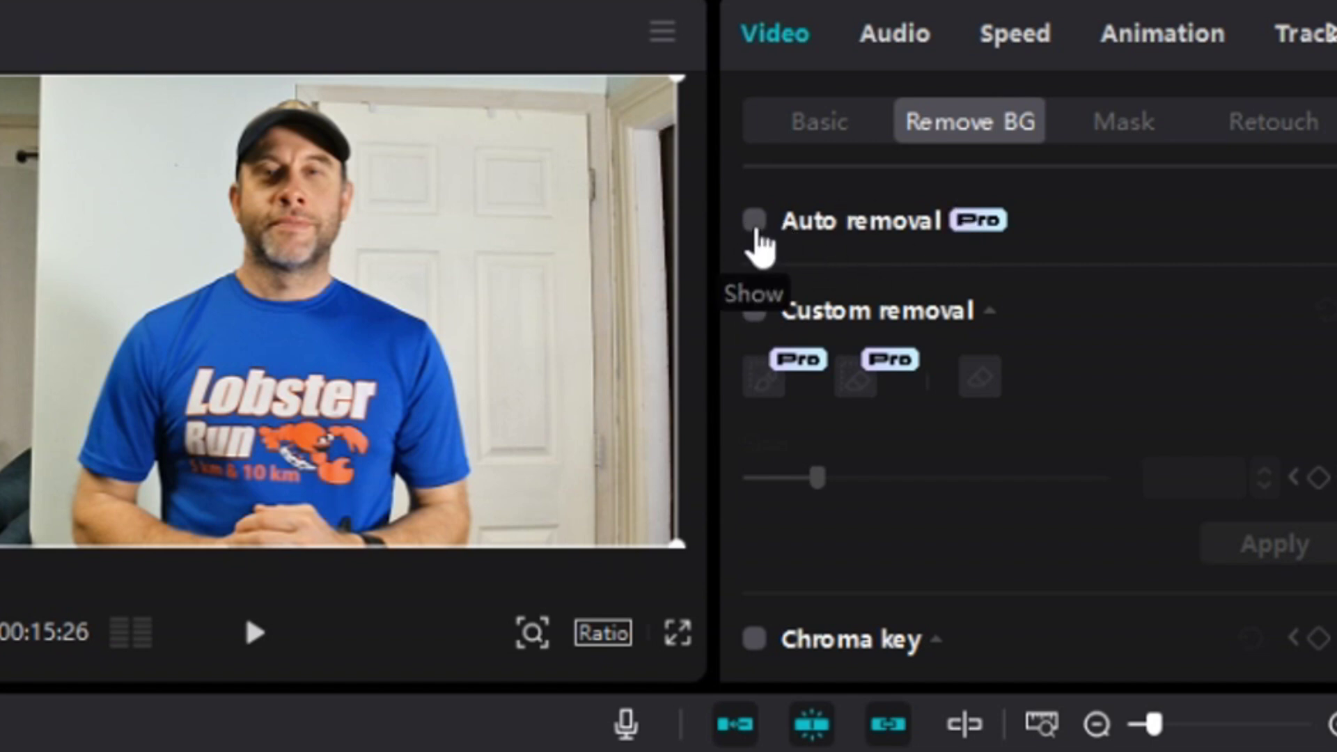
{"action": "left_click", "coordinate": [756, 224]}
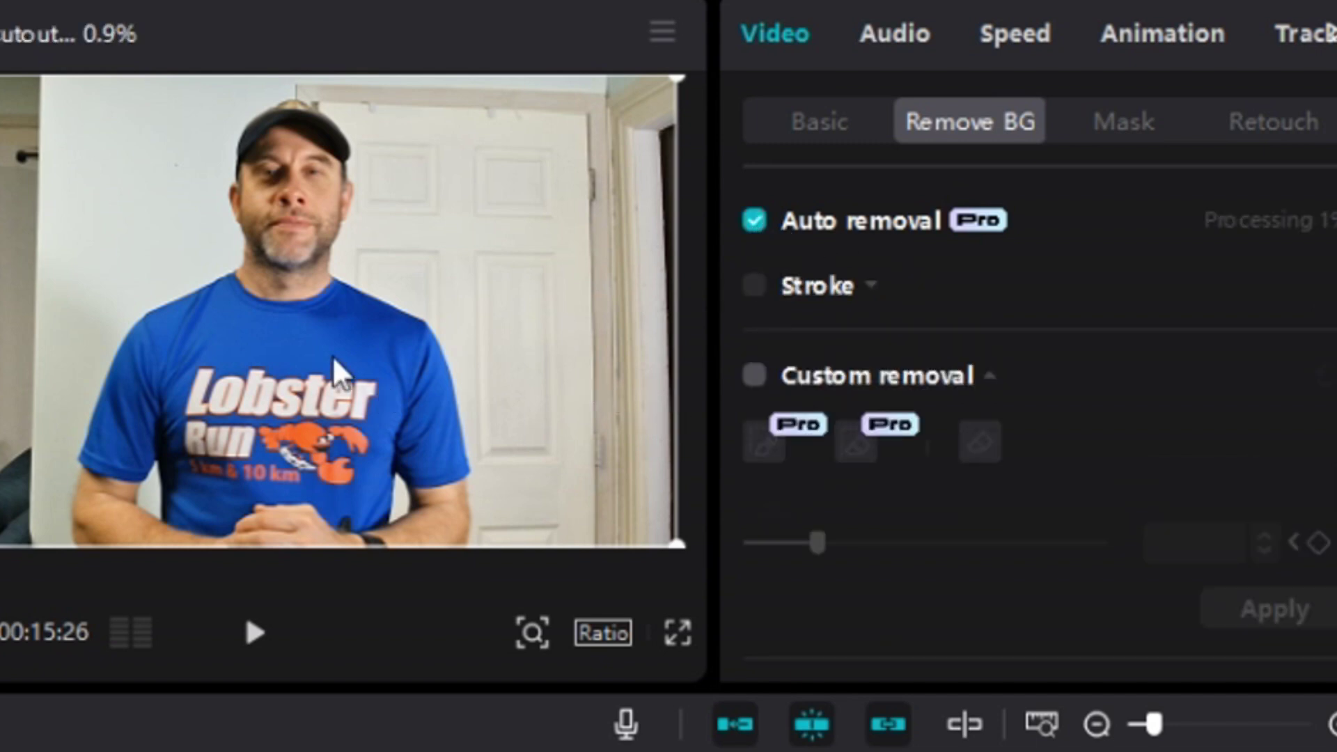
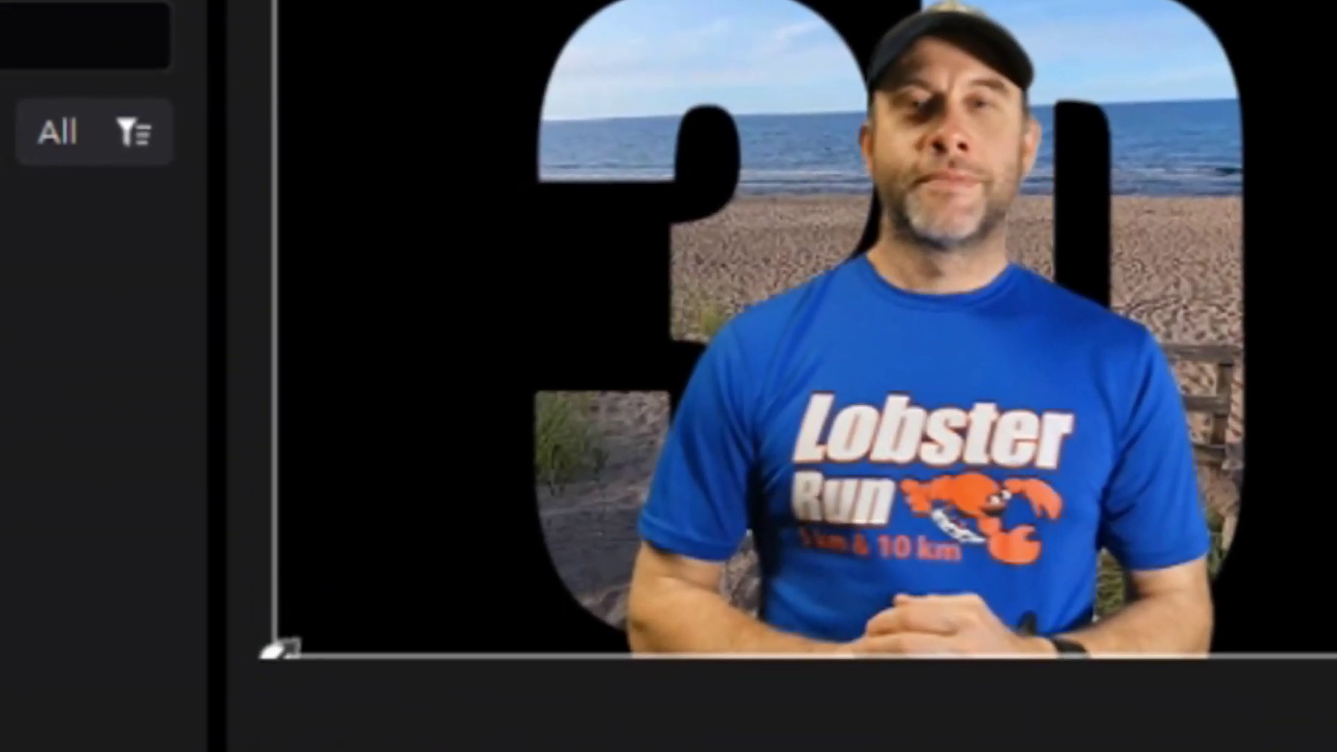
Shrink the person cutout to about half size and place it at the bottom centre of the 3D text.
{"action": "left_click_drag", "start_coordinate": [280, 646], "coordinate": [711, 426]}
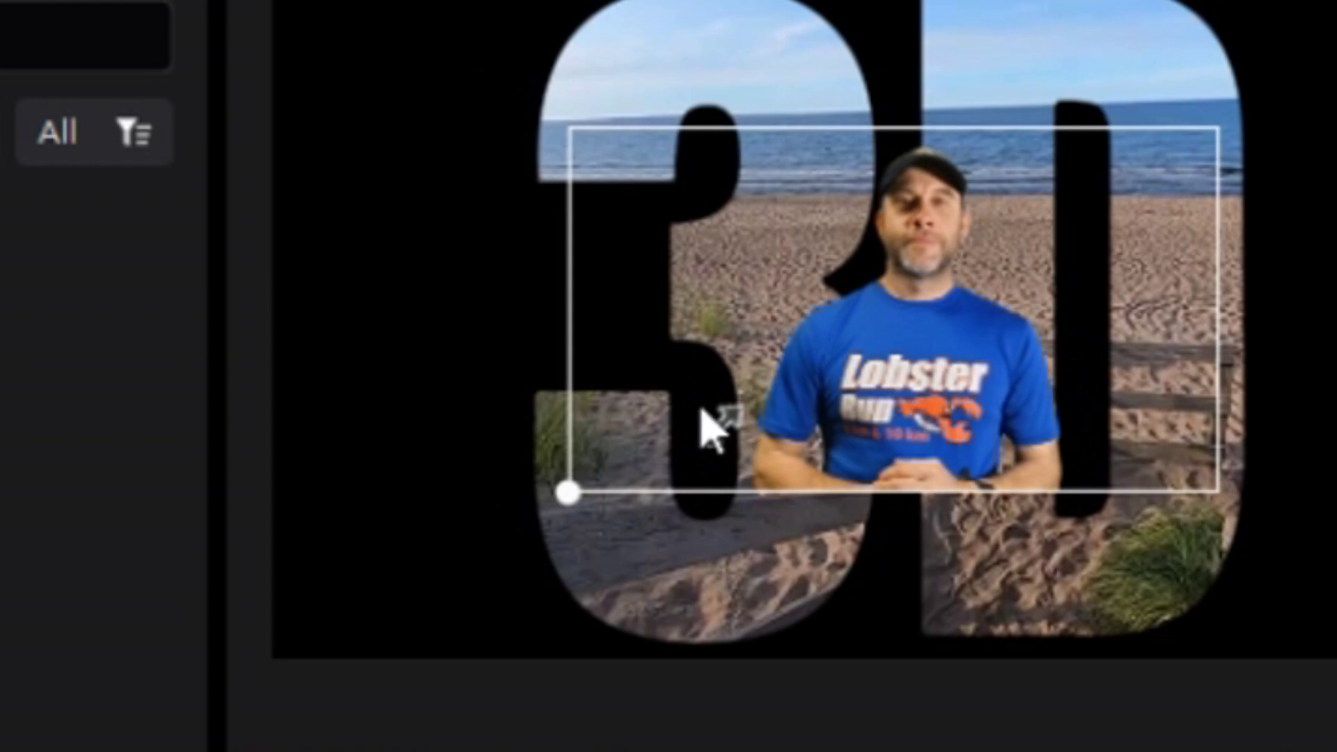
{"action": "left_click_drag", "start_coordinate": [830, 346], "coordinate": [815, 489]}
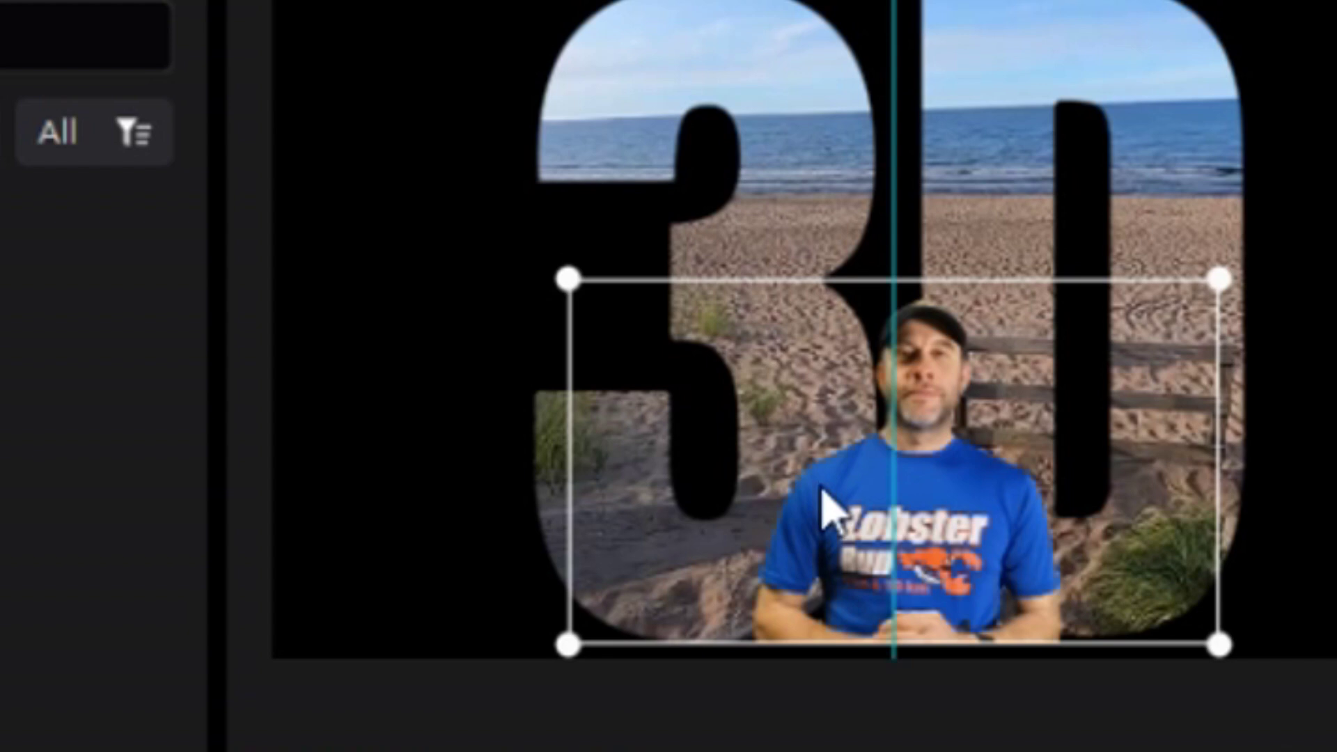
{"action": "left_click_drag", "start_coordinate": [820, 488], "coordinate": [833, 507]}
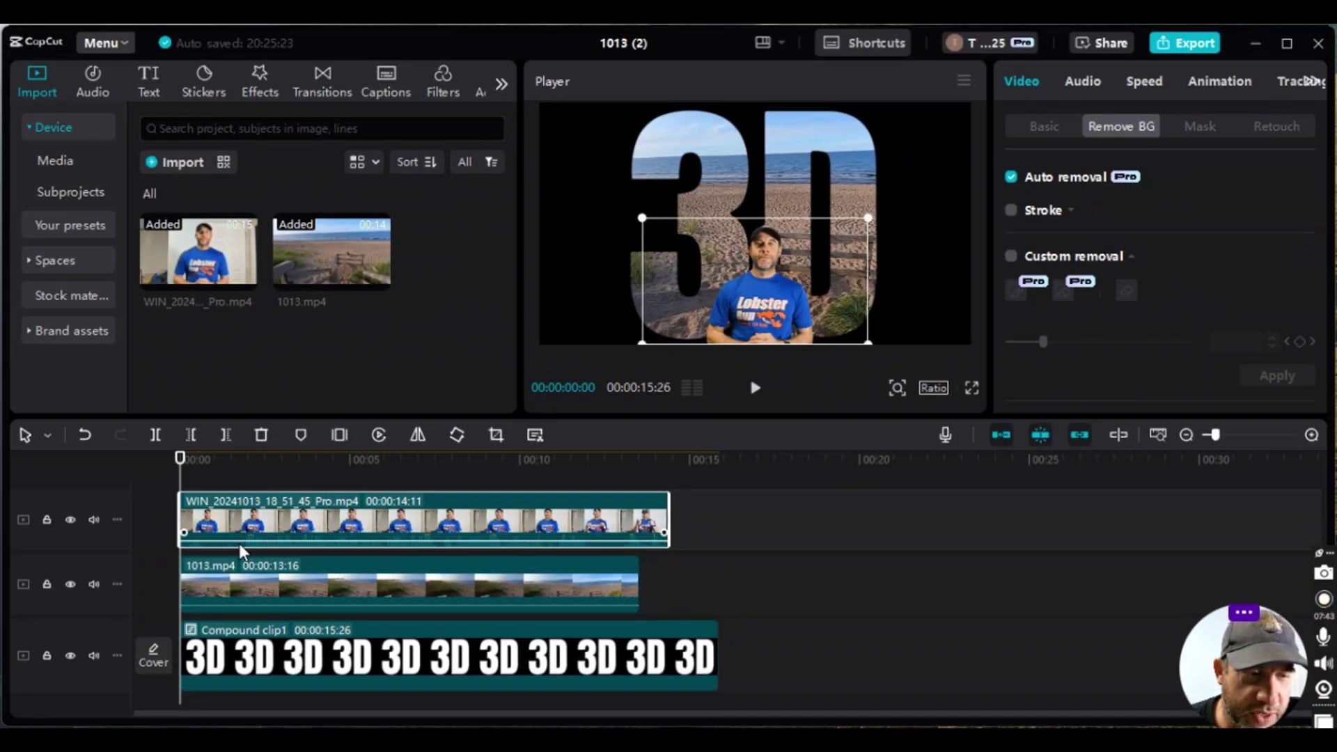
Lower the audio volume of the person clip and play the first moments of the composition.
{"action": "left_click_drag", "start_coordinate": [238, 540], "coordinate": [252, 555]}
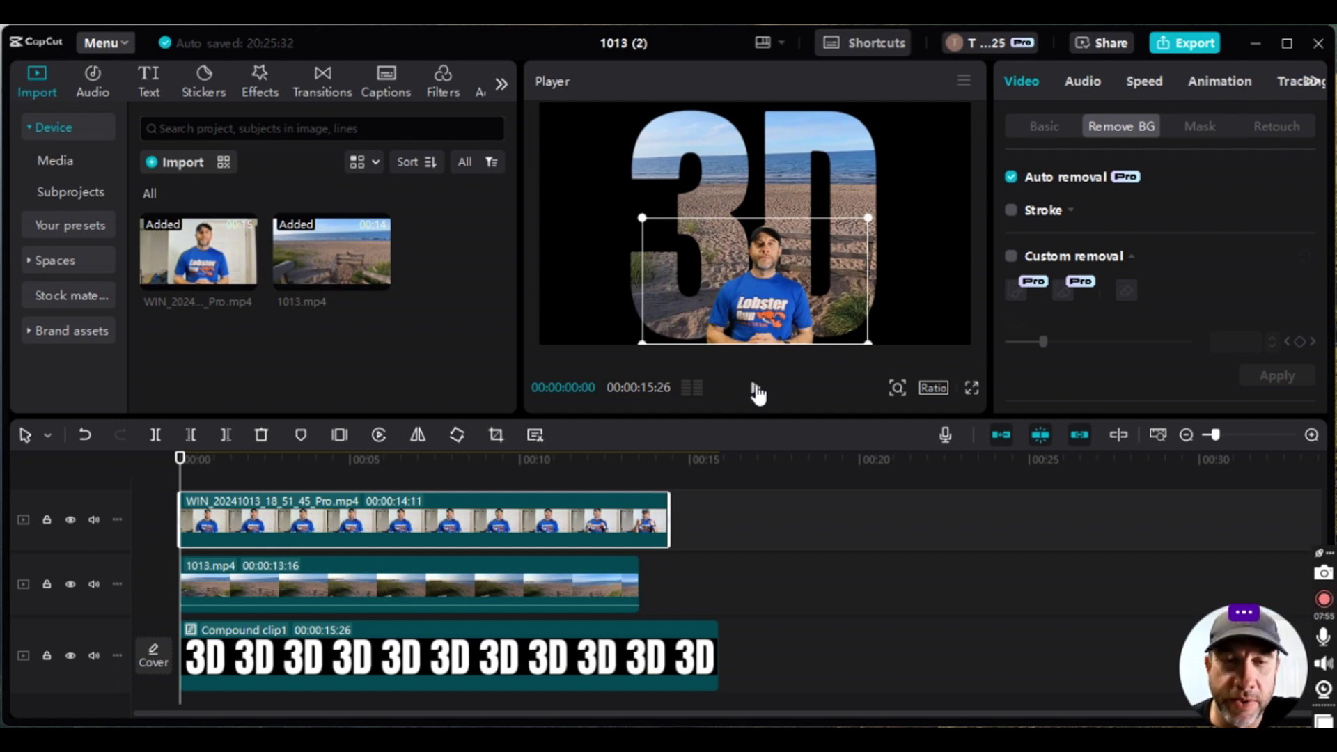
{"action": "left_click", "coordinate": [756, 389]}
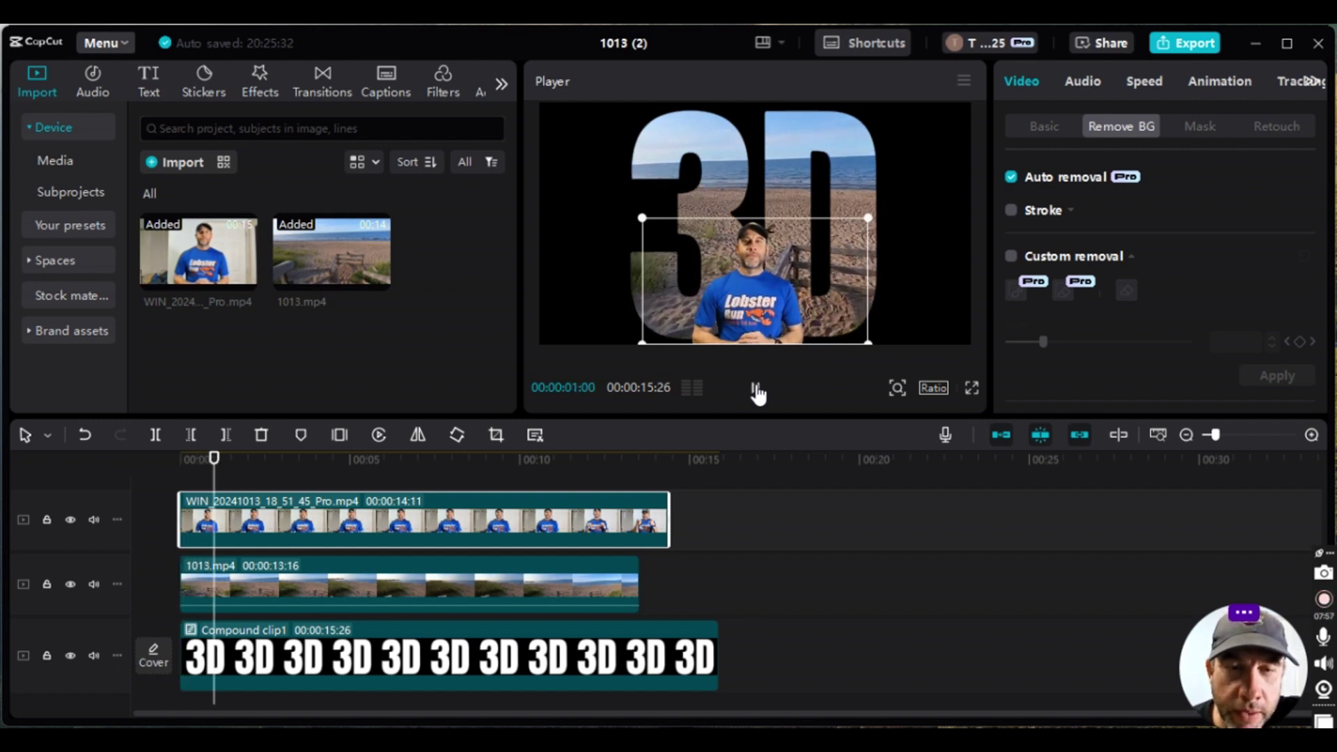
{"action": "left_click", "coordinate": [757, 390]}
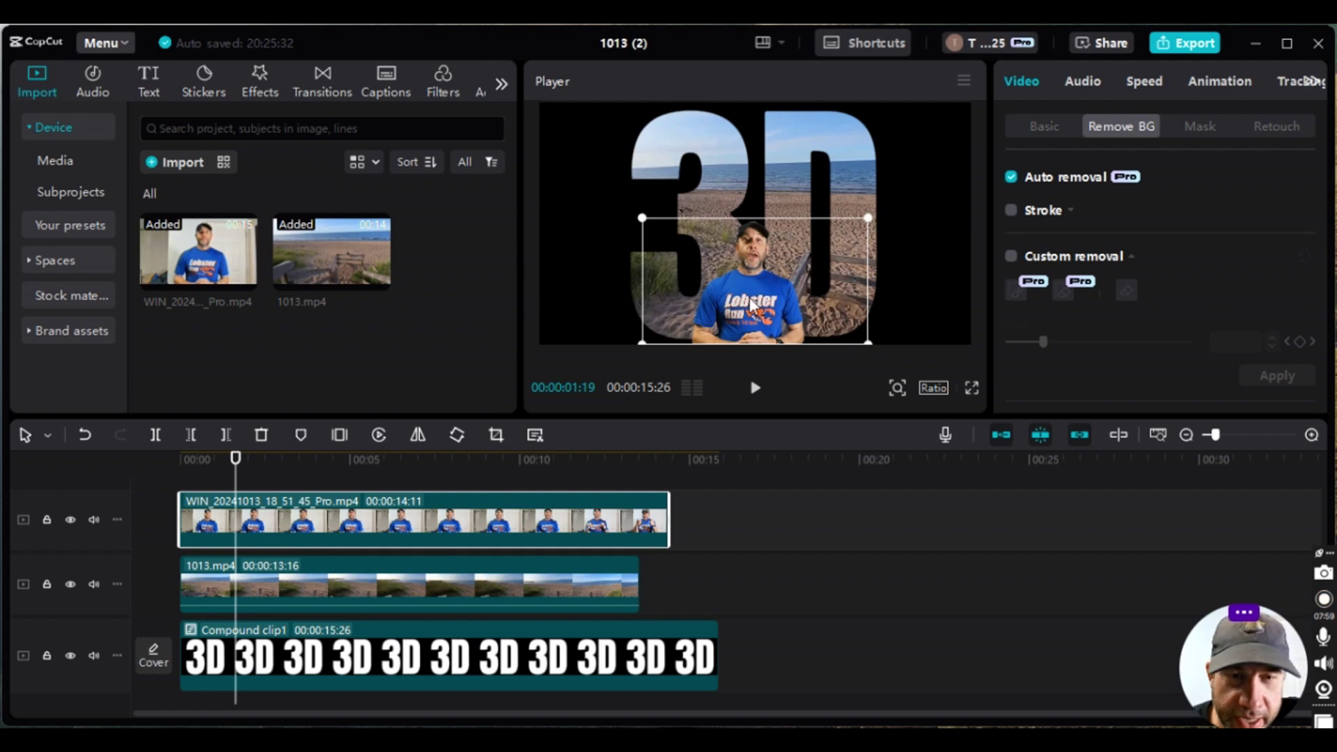
Scale the person cutout down to about 44% and place it at the frame's lower edge, at about X 70, Y -604.
{"action": "left_click_drag", "start_coordinate": [756, 307], "coordinate": [756, 306]}
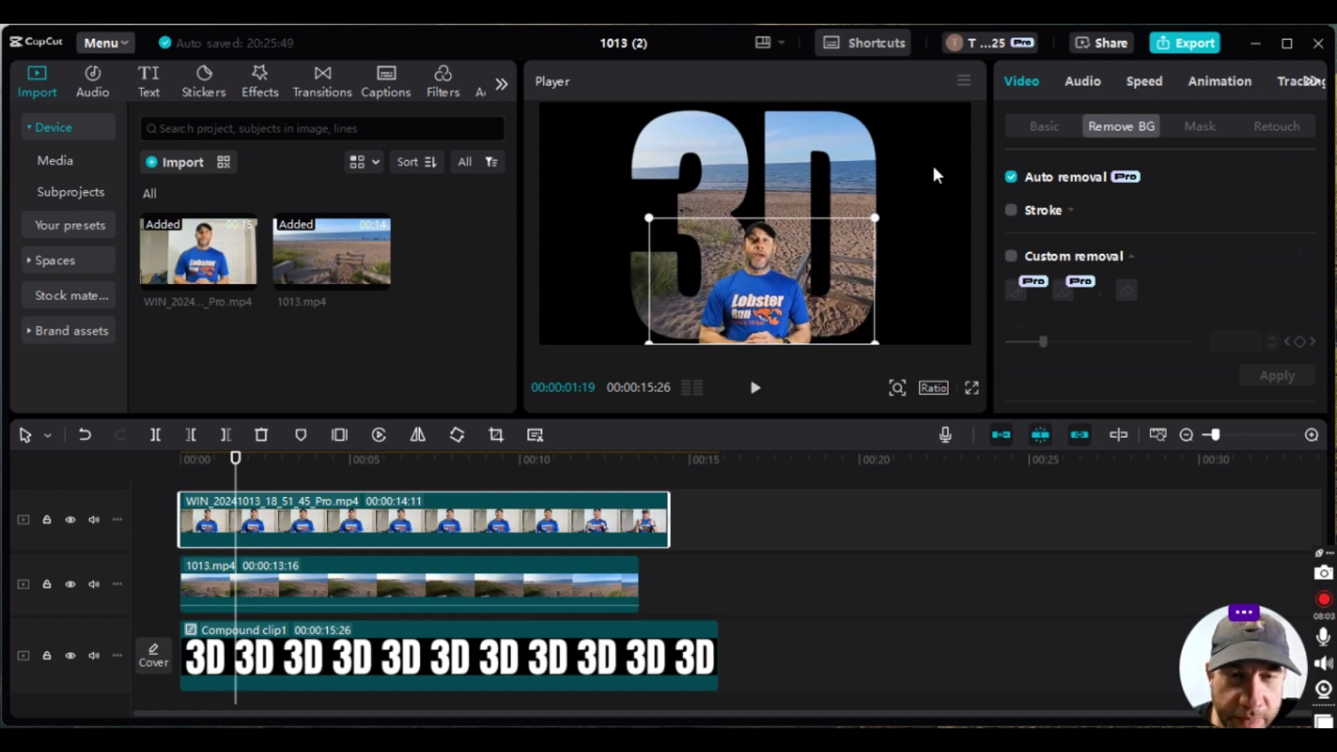
{"action": "left_click_drag", "start_coordinate": [877, 217], "coordinate": [846, 238]}
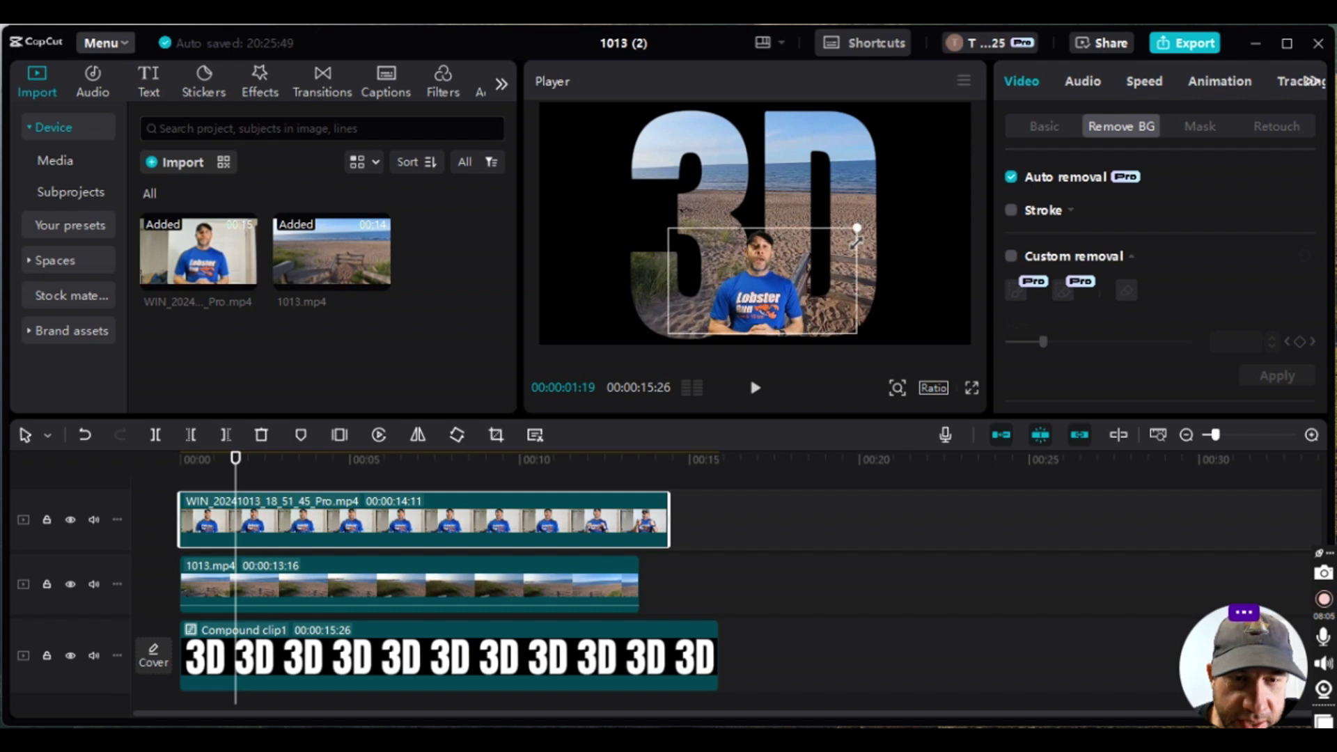
{"action": "left_click_drag", "start_coordinate": [759, 285], "coordinate": [778, 292]}
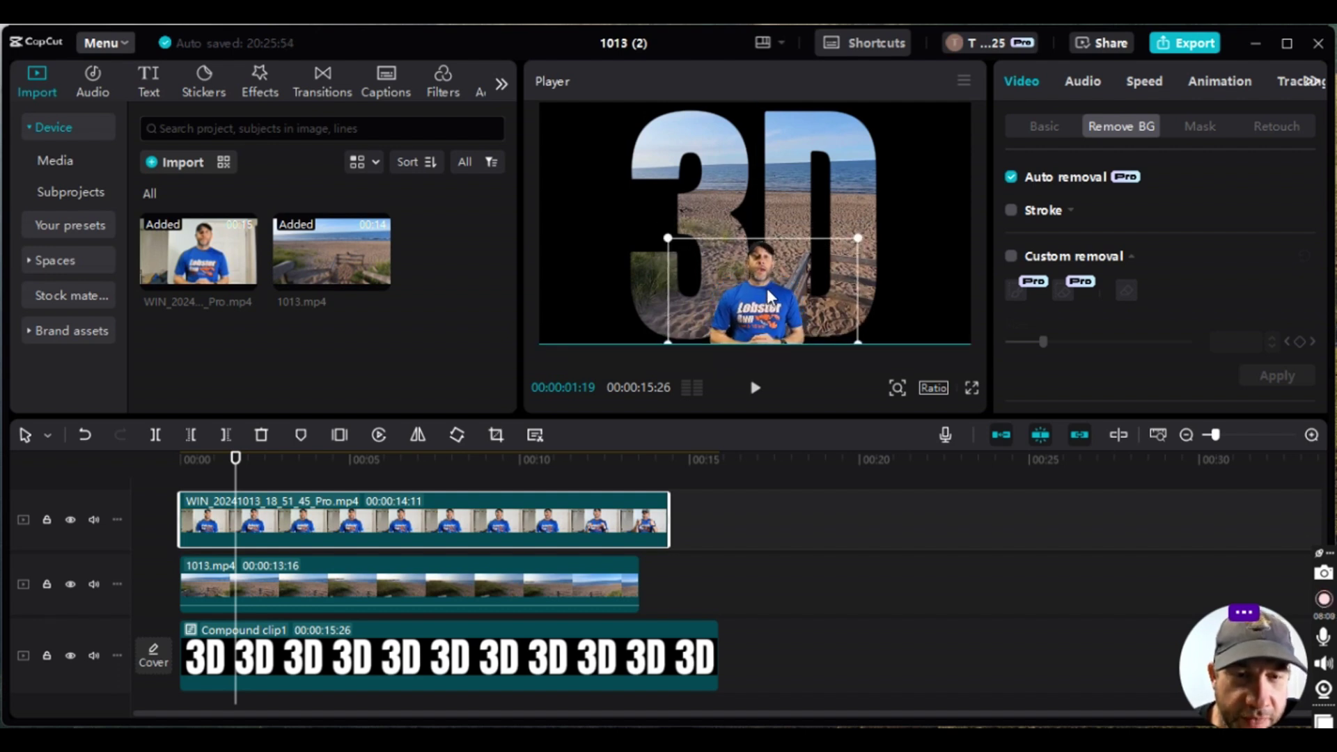
{"action": "left_click", "coordinate": [933, 276]}
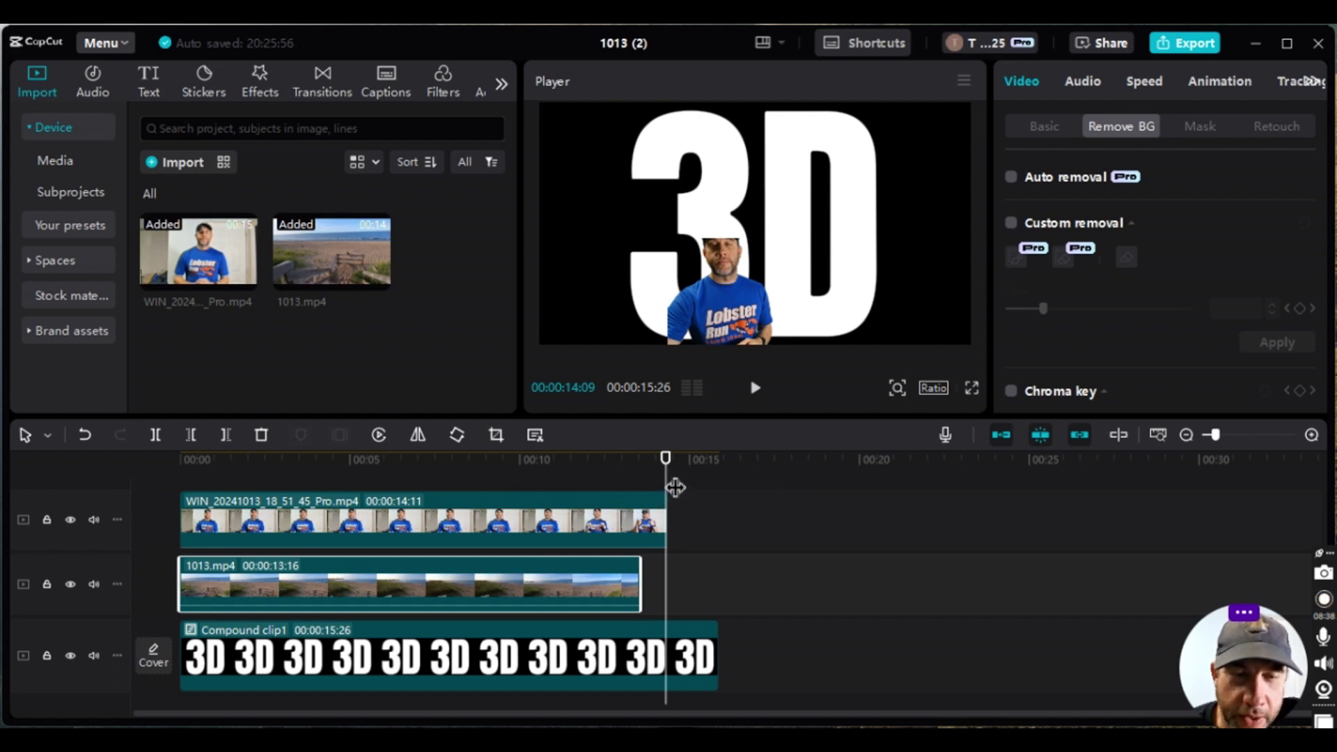
Play the composition from the start, and split the person clip at 00:00:01:03.
{"action": "left_click_drag", "start_coordinate": [671, 488], "coordinate": [157, 513]}
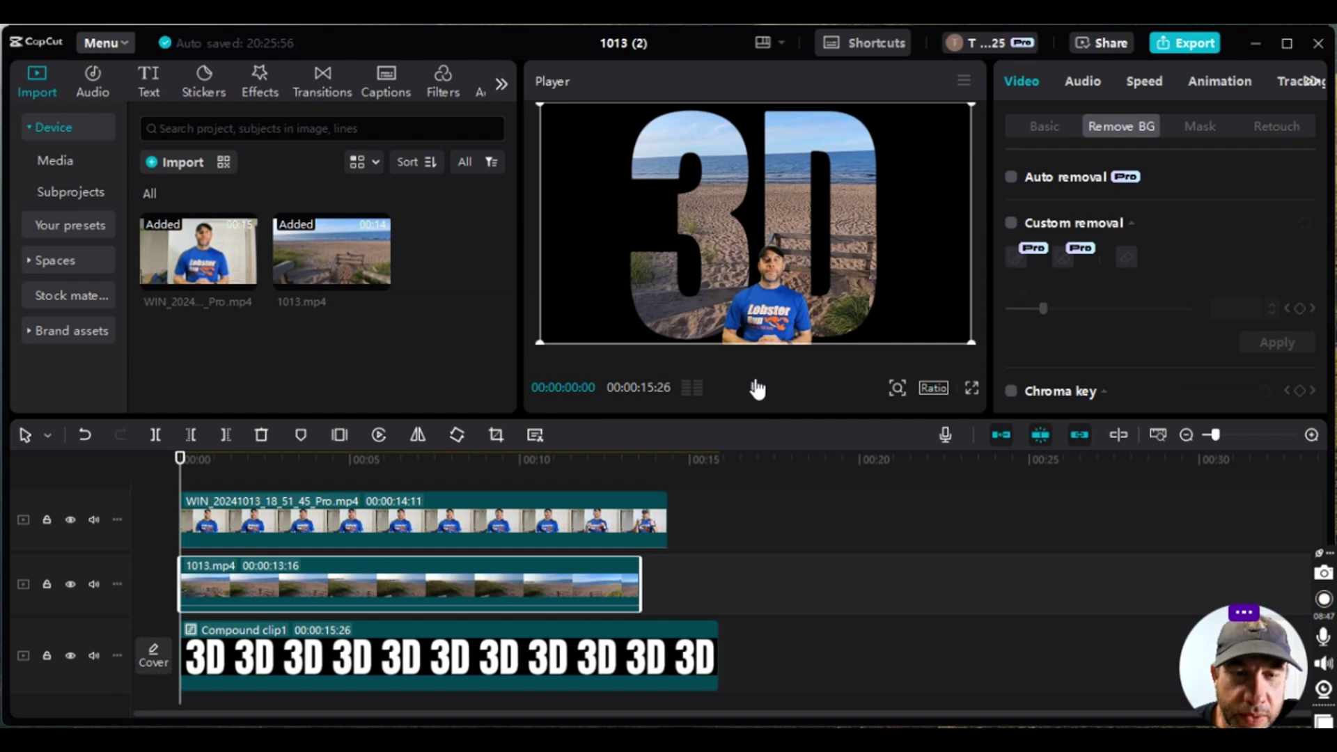
{"action": "left_click", "coordinate": [757, 392]}
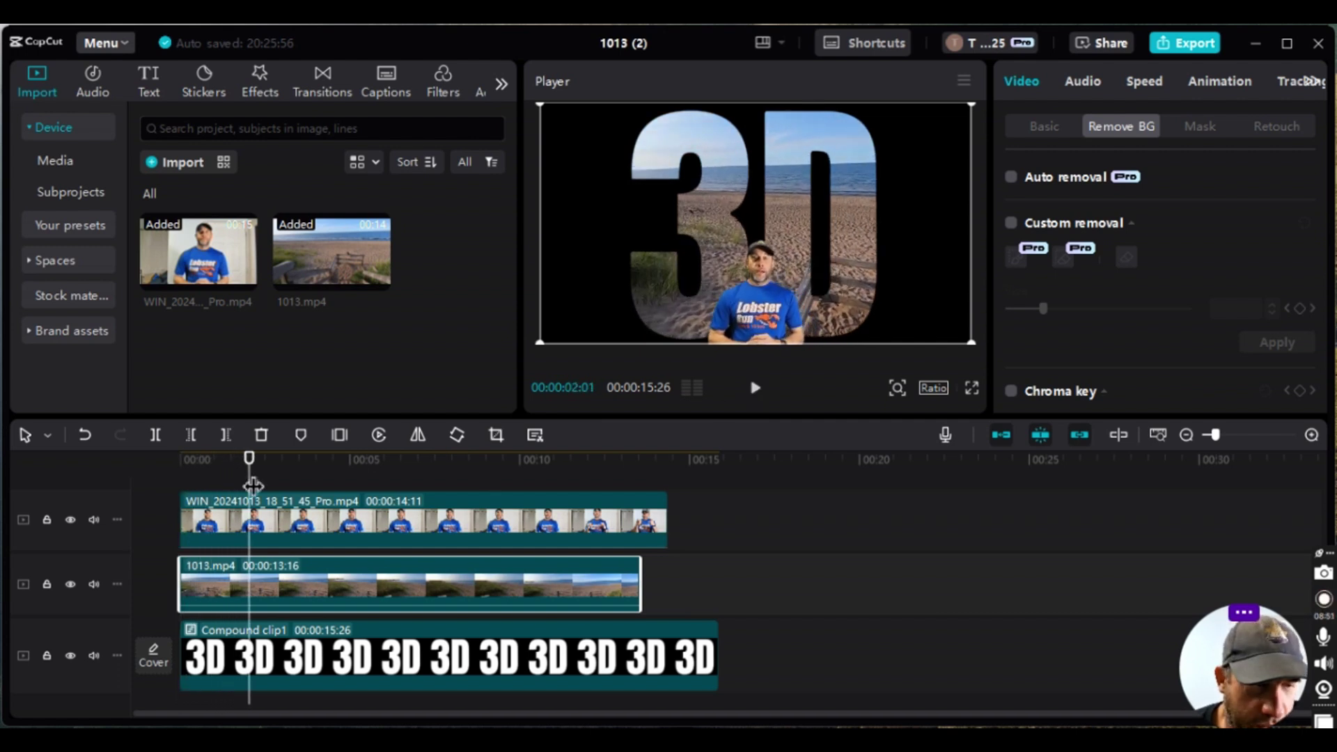
{"action": "left_click_drag", "start_coordinate": [255, 484], "coordinate": [218, 467]}
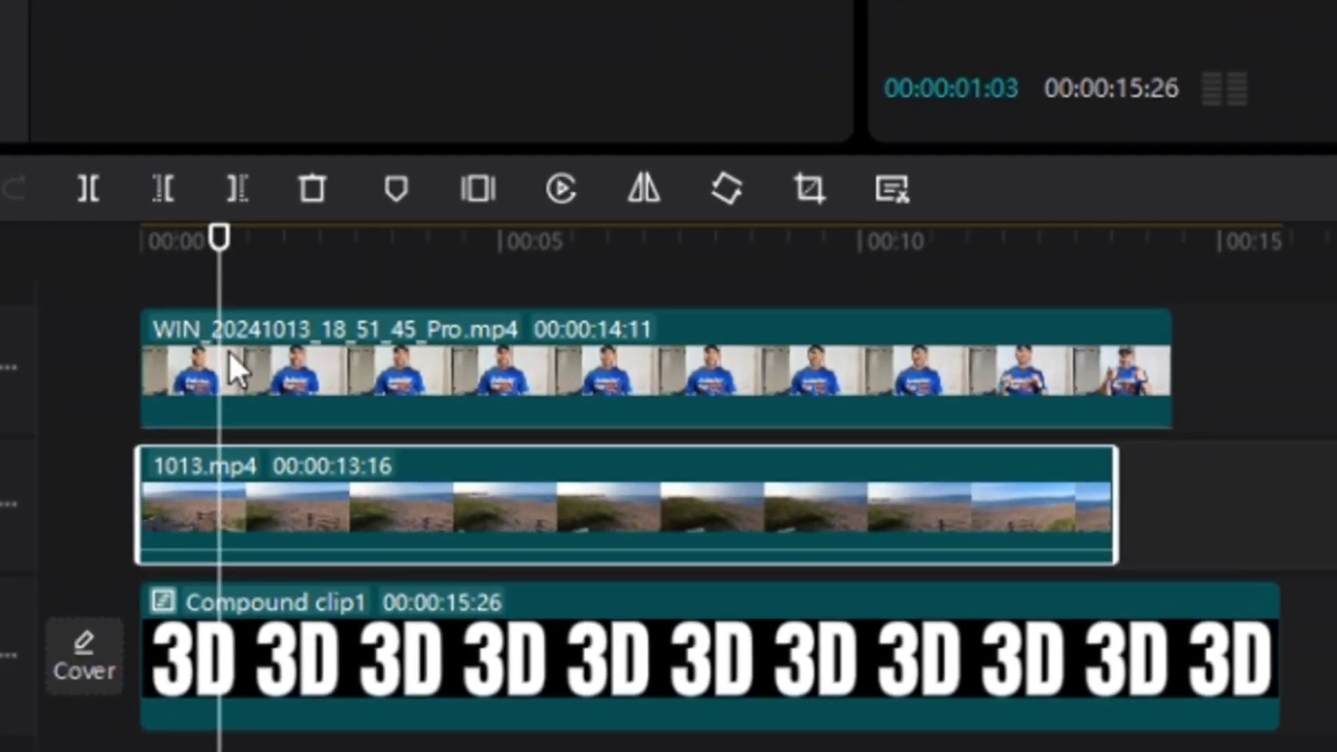
{"action": "mouse_move", "coordinate": [196, 393]}
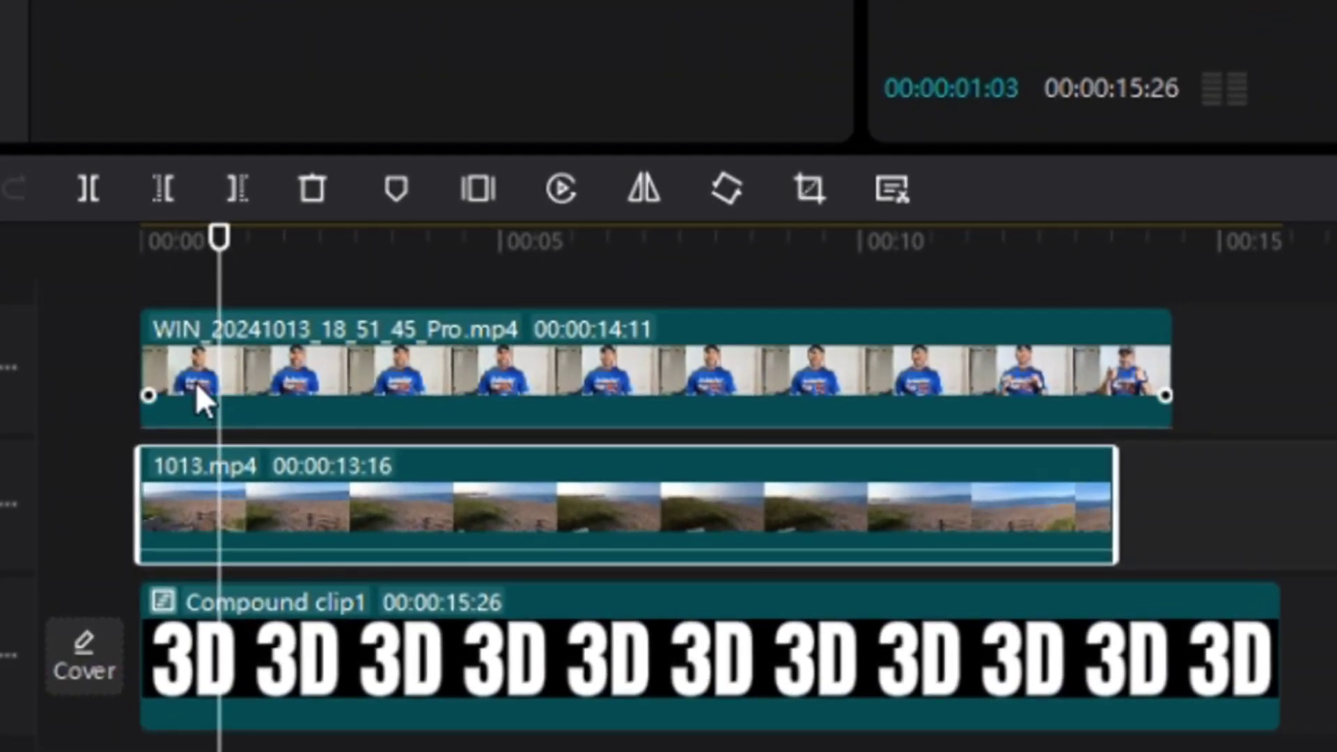
{"action": "left_click", "coordinate": [200, 394]}
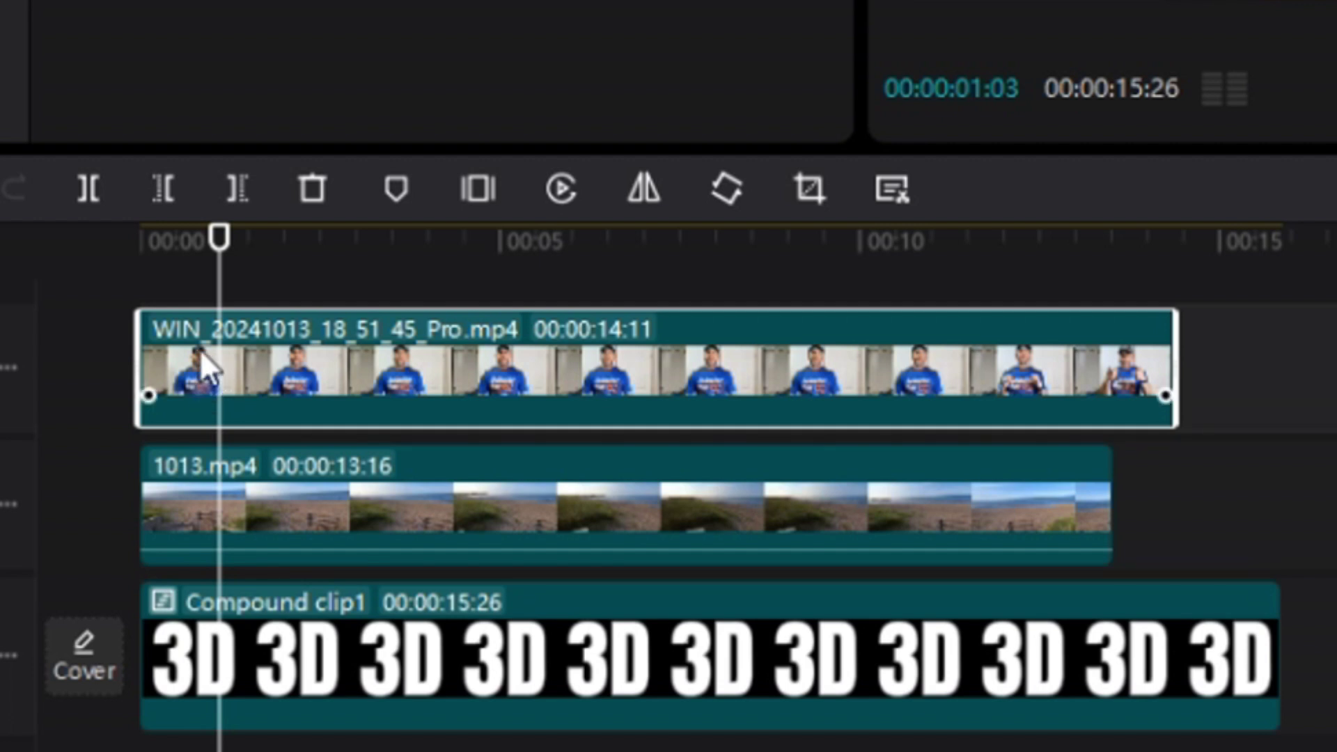
{"action": "left_click", "coordinate": [86, 189]}
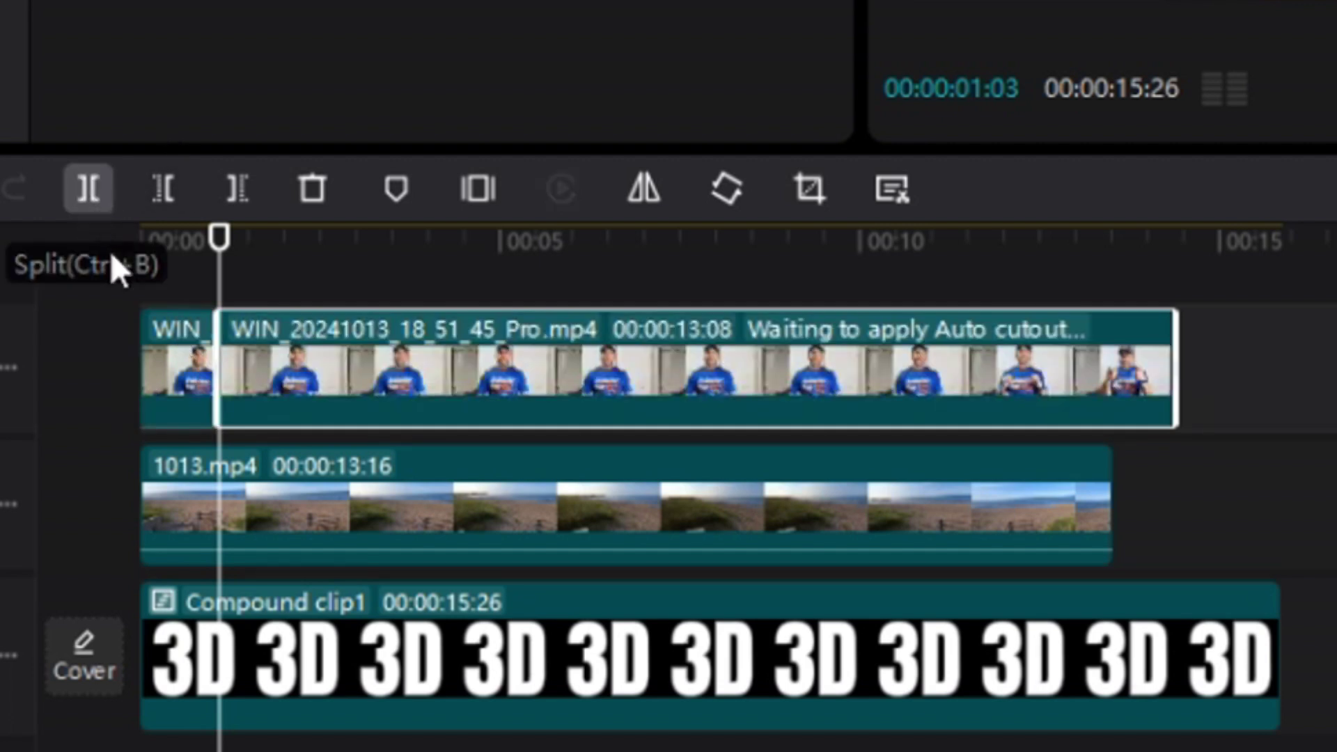
Set the first person segment's opacity to 0% at 00:00:00:00 and add an opacity keyframe there.
{"action": "left_click", "coordinate": [201, 367]}
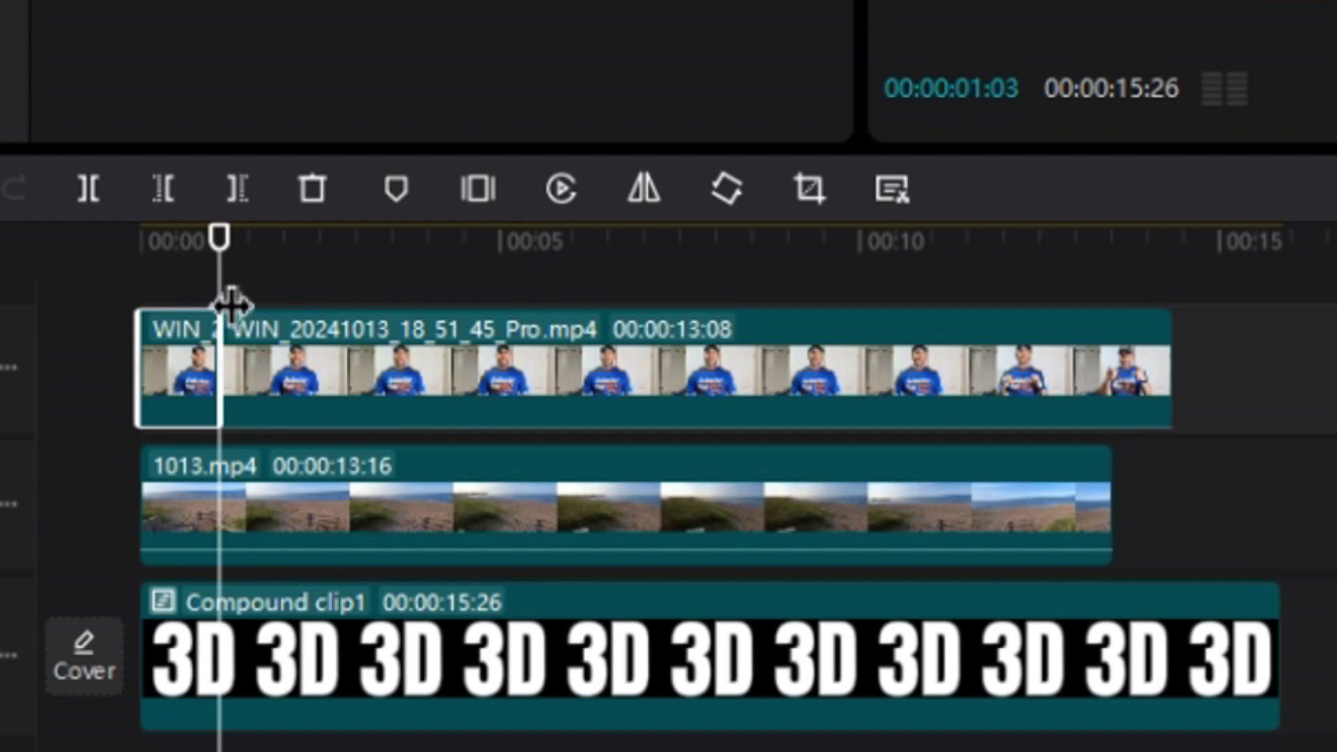
{"action": "left_click_drag", "start_coordinate": [224, 295], "coordinate": [111, 308]}
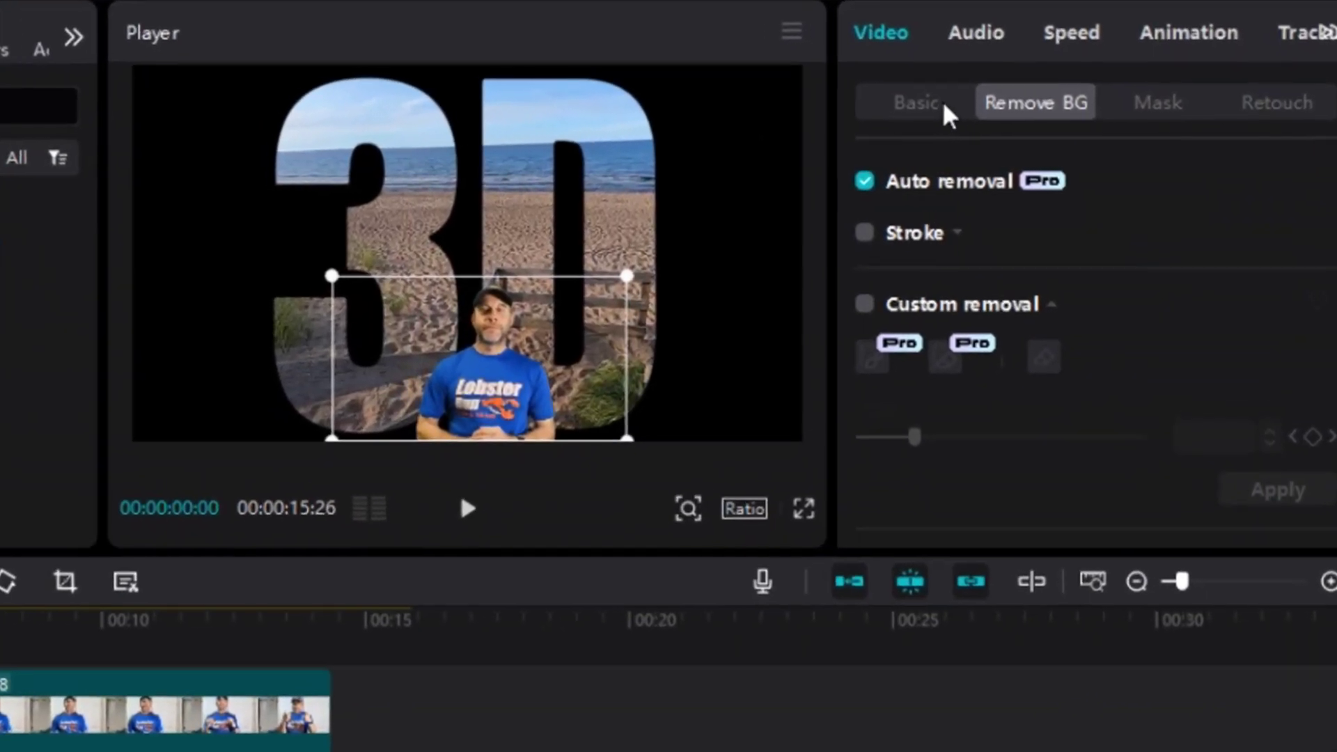
{"action": "left_click", "coordinate": [1020, 122]}
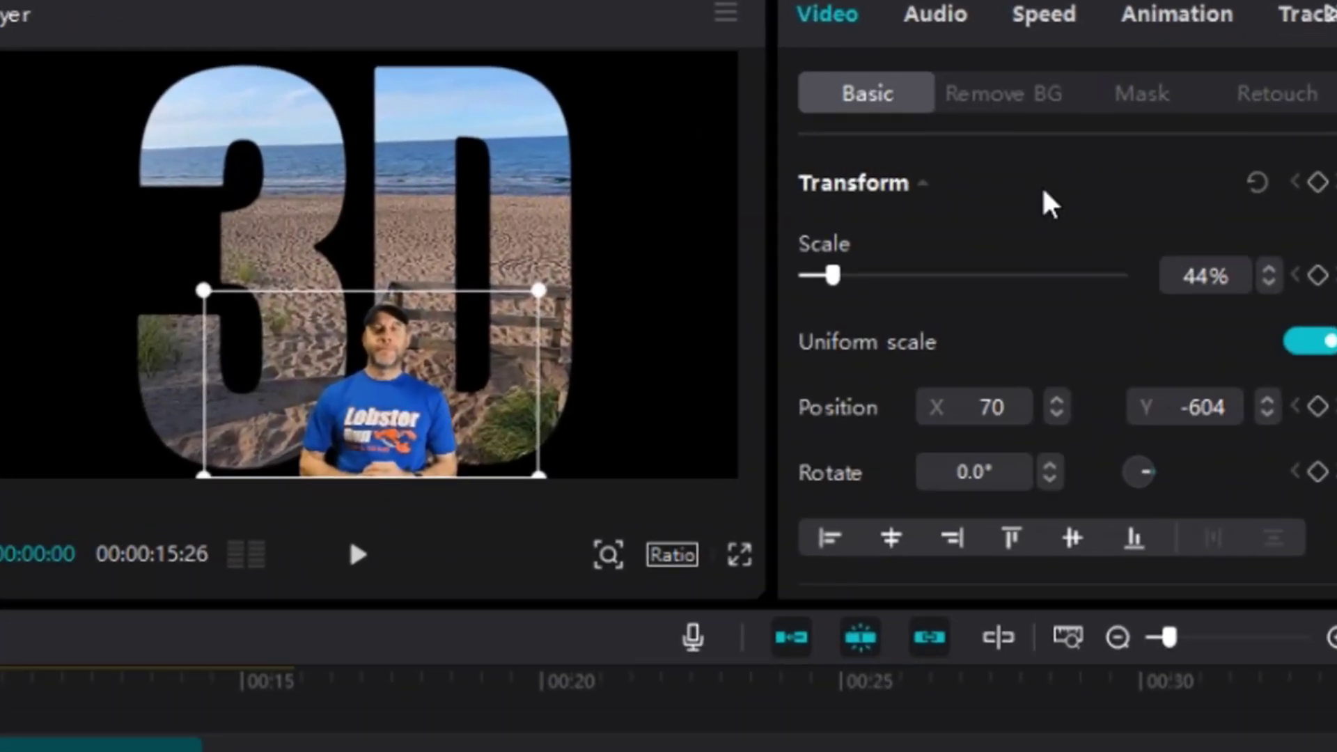
{"action": "scroll", "coordinate": [1044, 203], "scroll_direction": "down", "scroll_amount": 5}
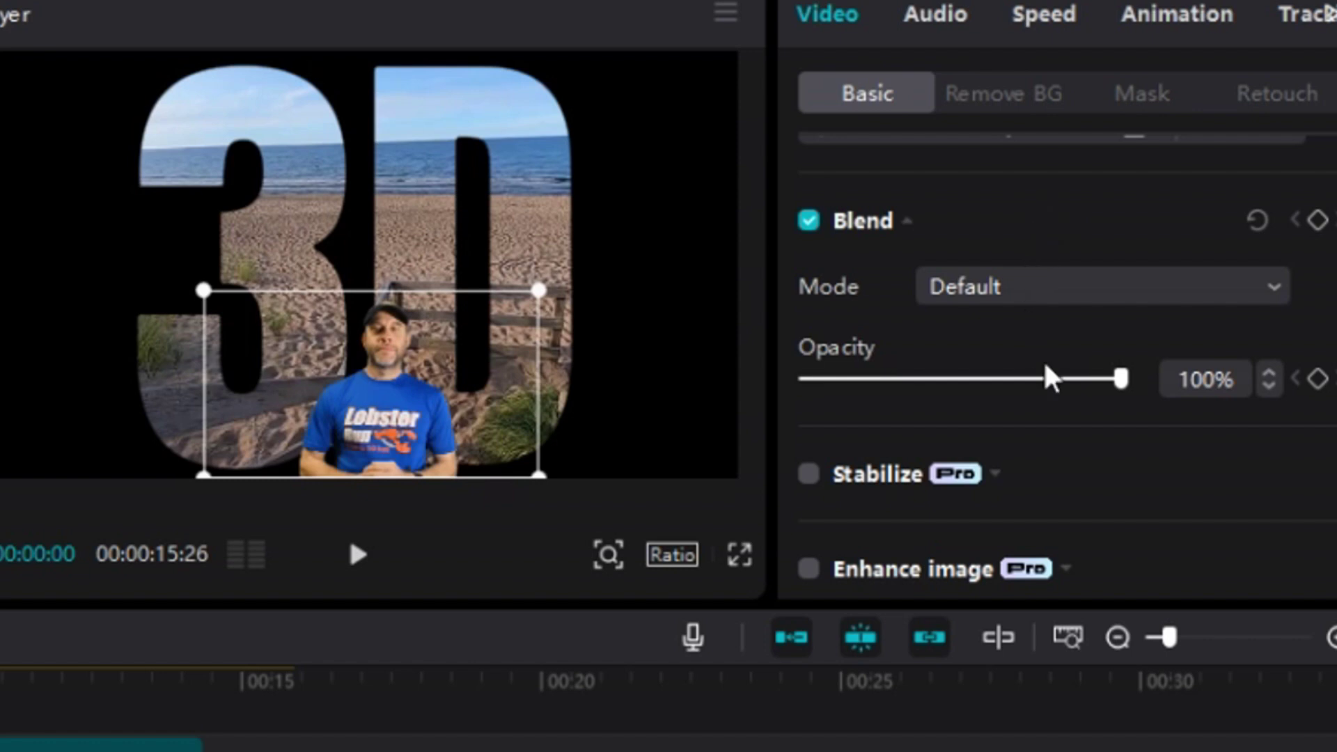
{"action": "left_click_drag", "start_coordinate": [1125, 388], "coordinate": [734, 449]}
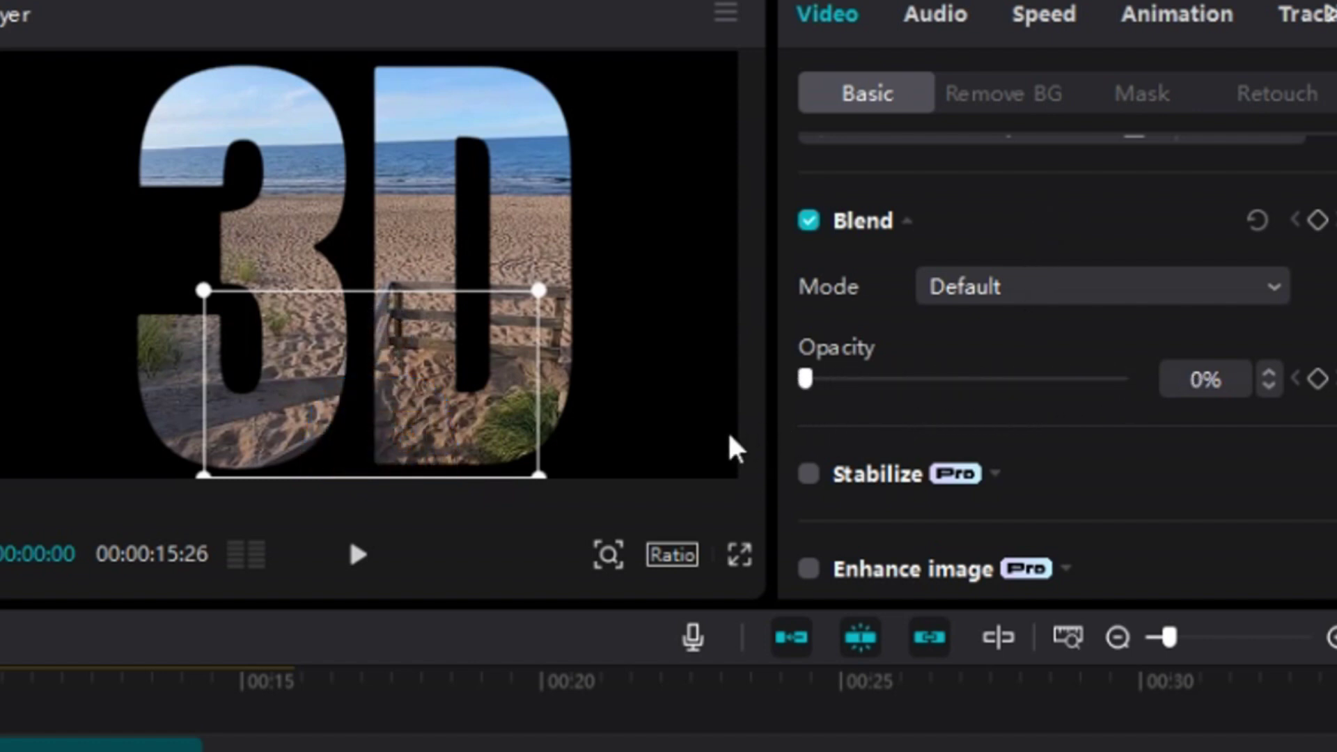
{"action": "left_click", "coordinate": [1316, 380]}
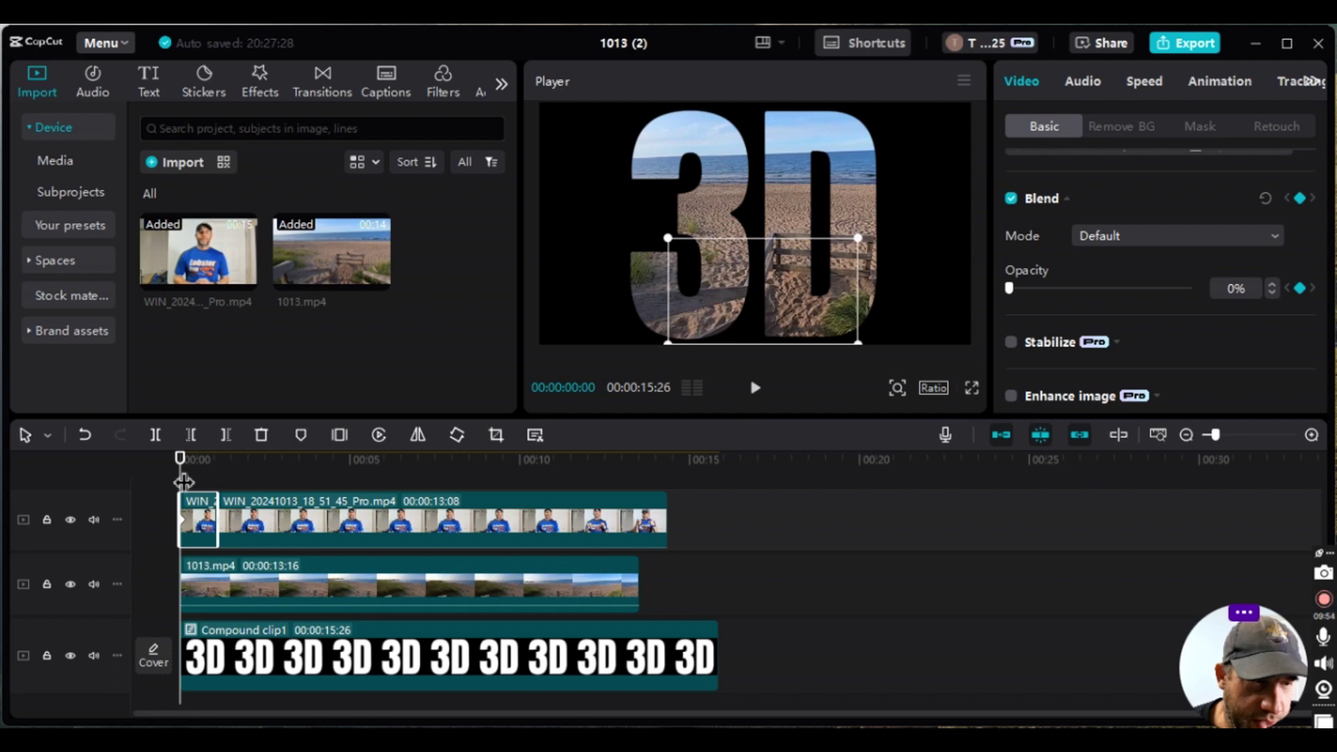
Set the first person segment's opacity to 100% at 00:00:01:03 and add an opacity keyframe.
{"action": "left_click_drag", "start_coordinate": [186, 481], "coordinate": [218, 480]}
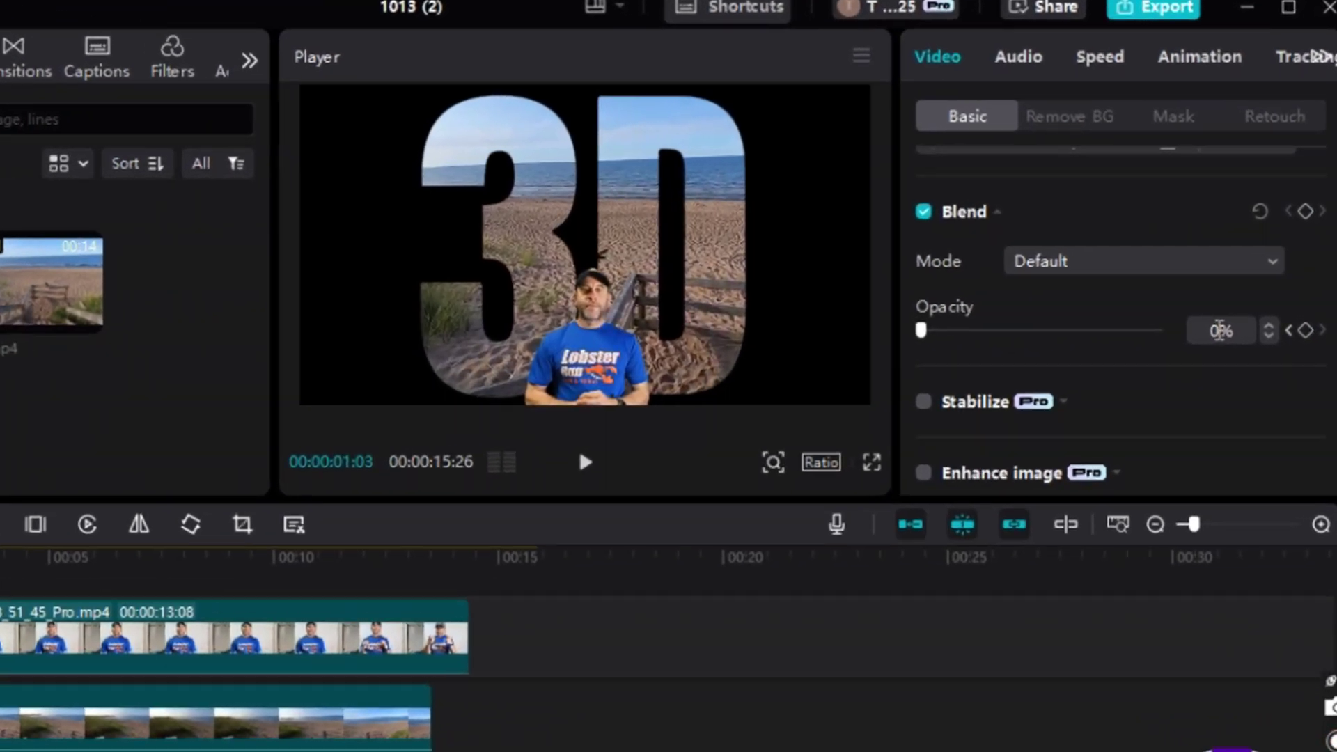
{"action": "double_click", "coordinate": [1219, 331]}
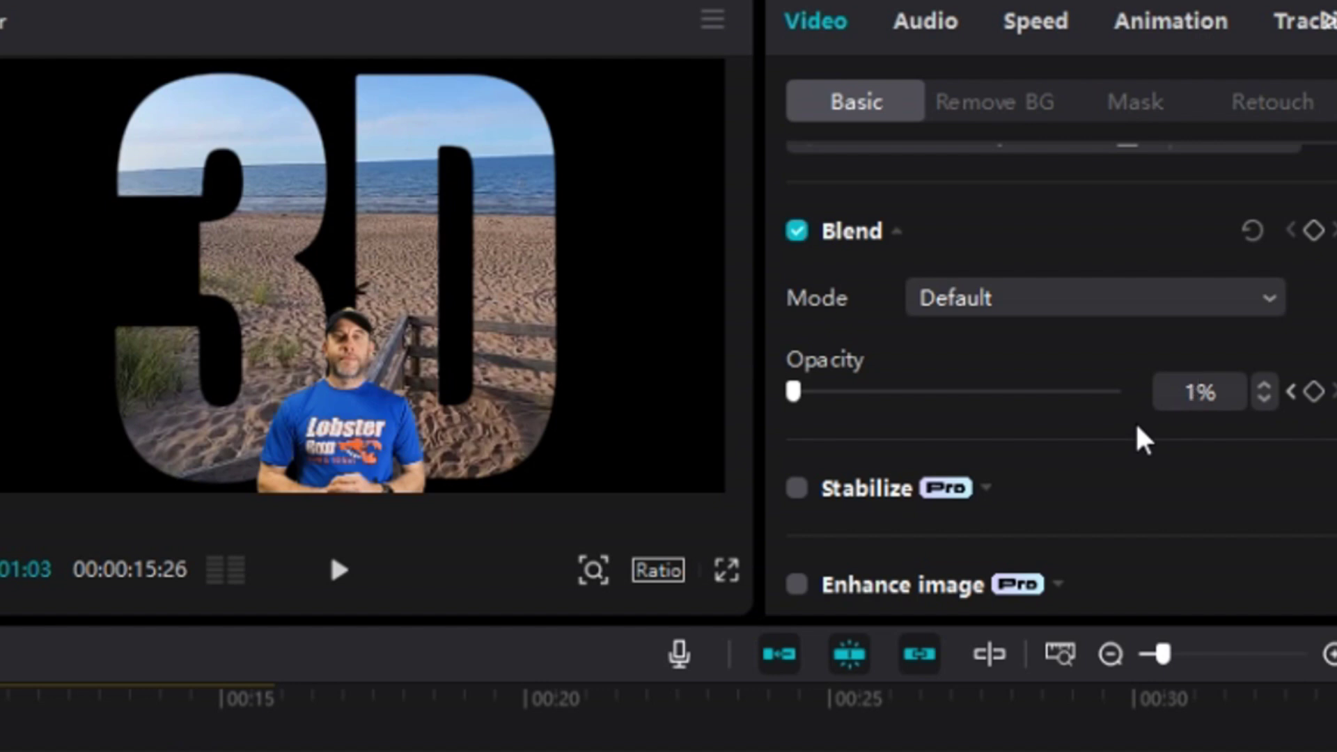
{"action": "left_click", "coordinate": [1314, 392]}
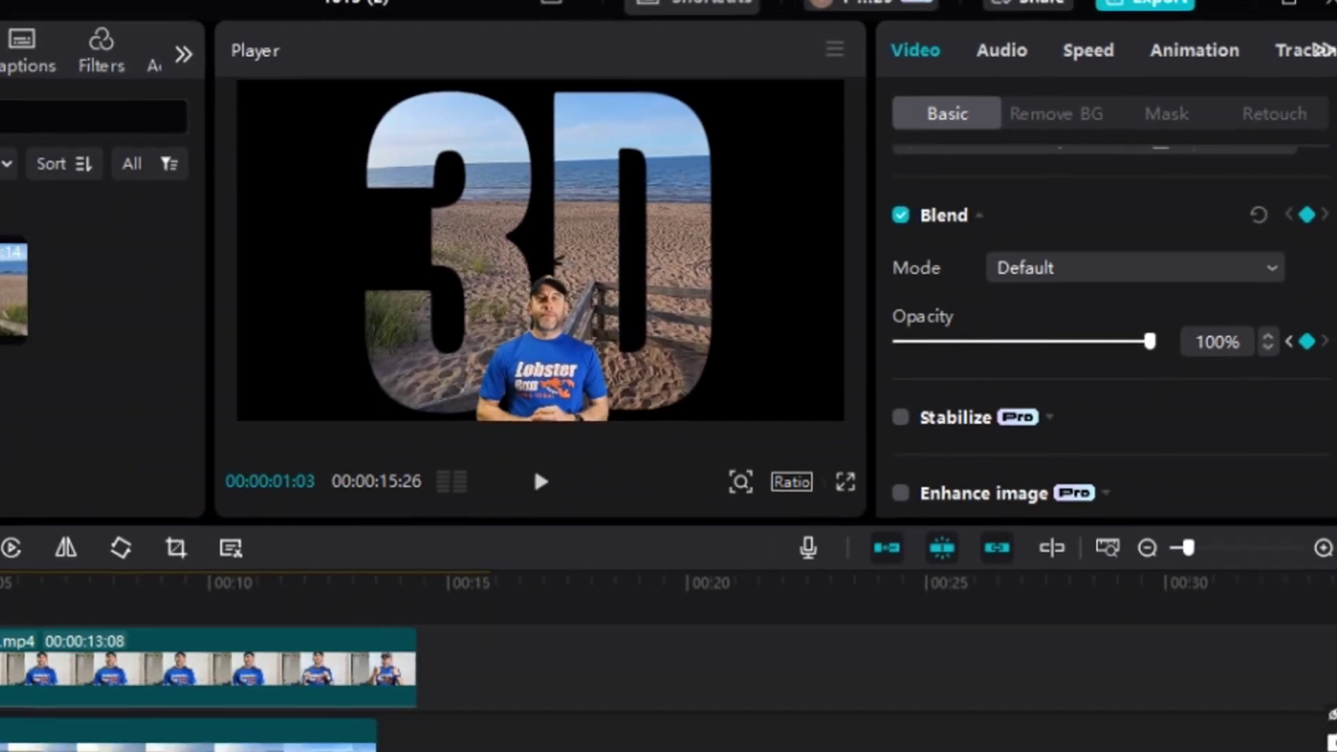
Return to the start of the timeline and play the composition full screen to check the person's fade-in.
{"action": "key", "text": "Left"}
{"action": "key", "text": "Left"}
{"action": "key", "text": "Left"}
{"action": "key", "text": "Left"}
{"action": "key", "text": "Left"}
{"action": "key", "text": "Left"}
{"action": "key", "text": "Left"}
{"action": "key", "text": "Left"}
{"action": "key", "text": "Left"}
{"action": "key", "text": "Left"}
{"action": "key", "text": "Left"}
{"action": "key", "text": "Left"}
{"action": "key", "text": "Left"}
{"action": "key", "text": "Left"}
{"action": "key", "text": "Left"}
{"action": "key", "text": "Left"}
{"action": "key", "text": "Left"}
{"action": "key", "text": "Left"}
{"action": "key", "text": "Left"}
{"action": "key", "text": "Left"}
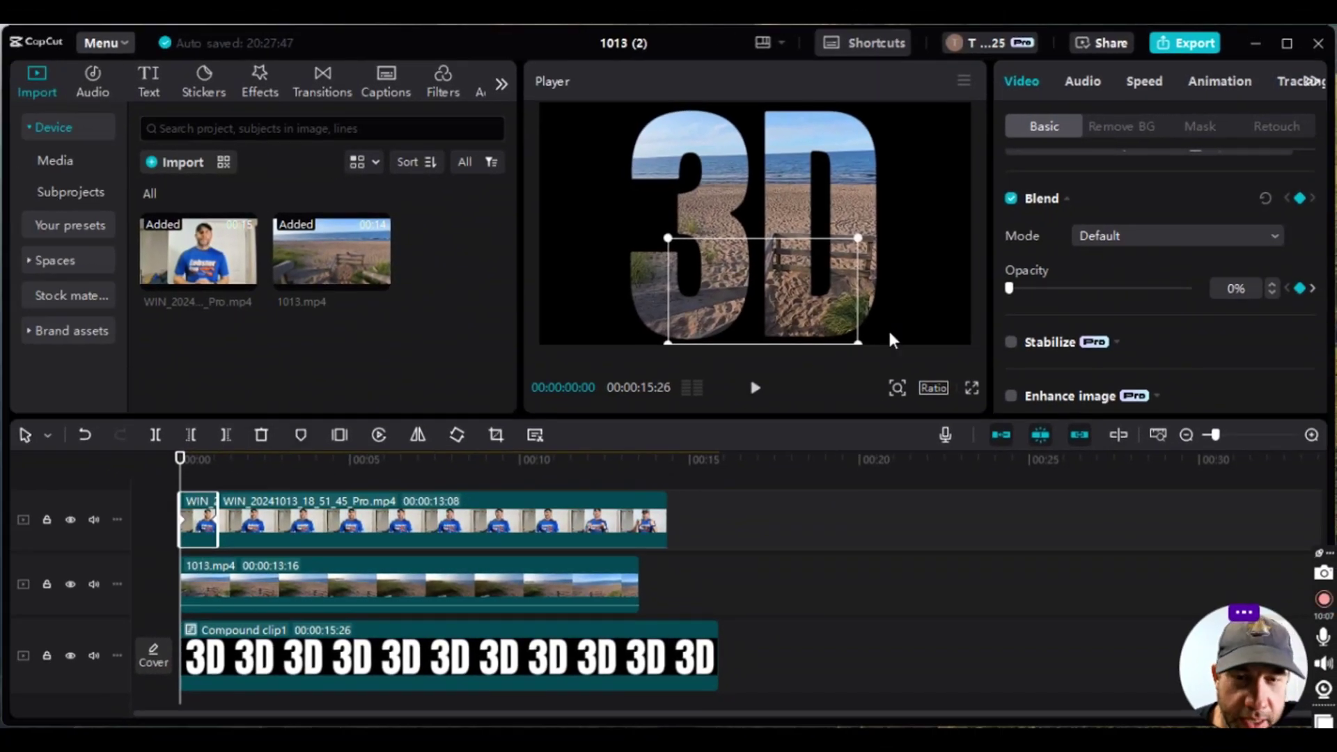
{"action": "left_click", "coordinate": [971, 387]}
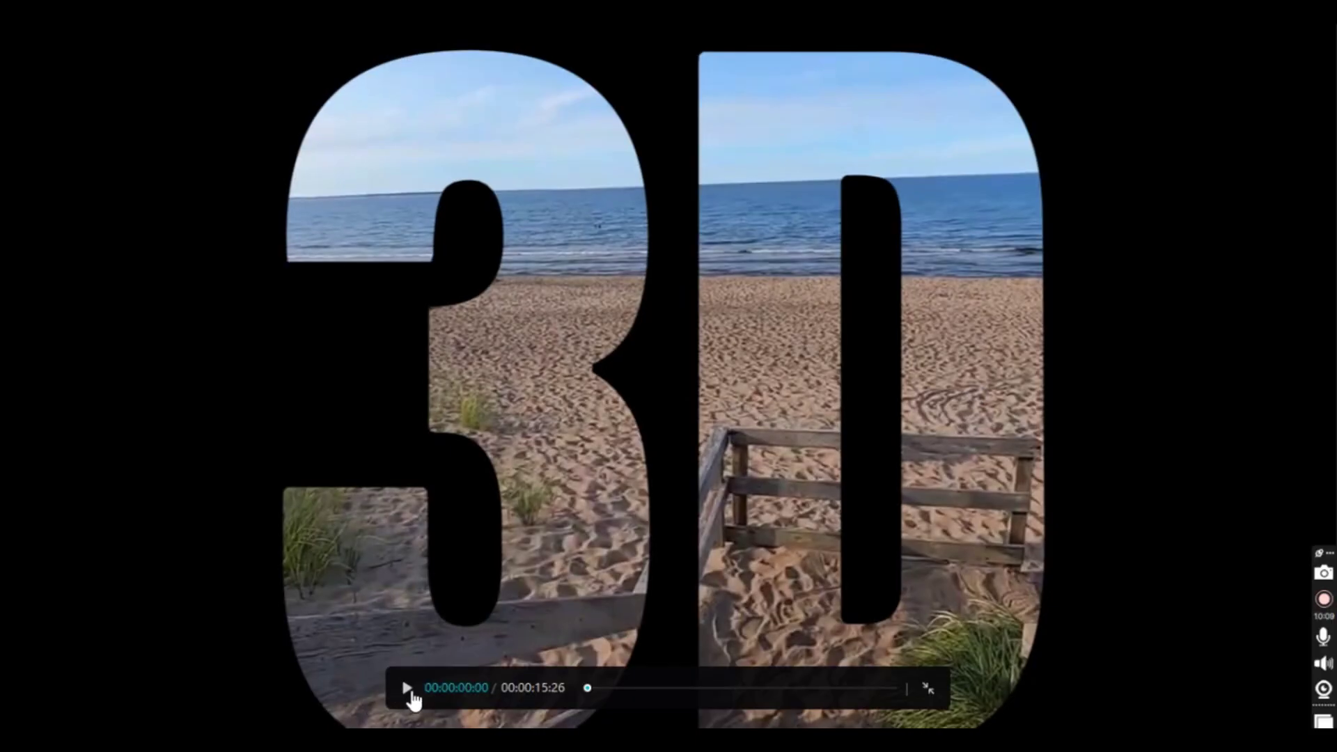
{"action": "left_click", "coordinate": [408, 690]}
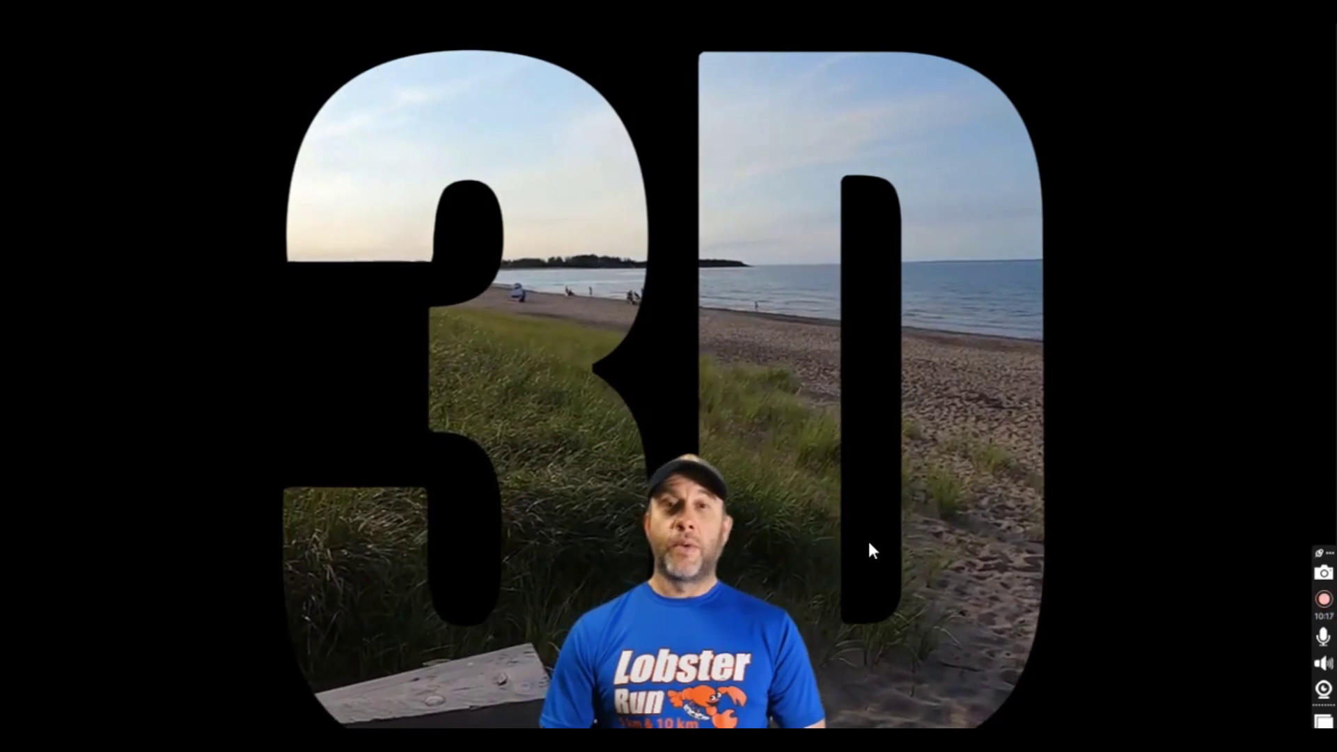
{"action": "key", "text": "Escape"}
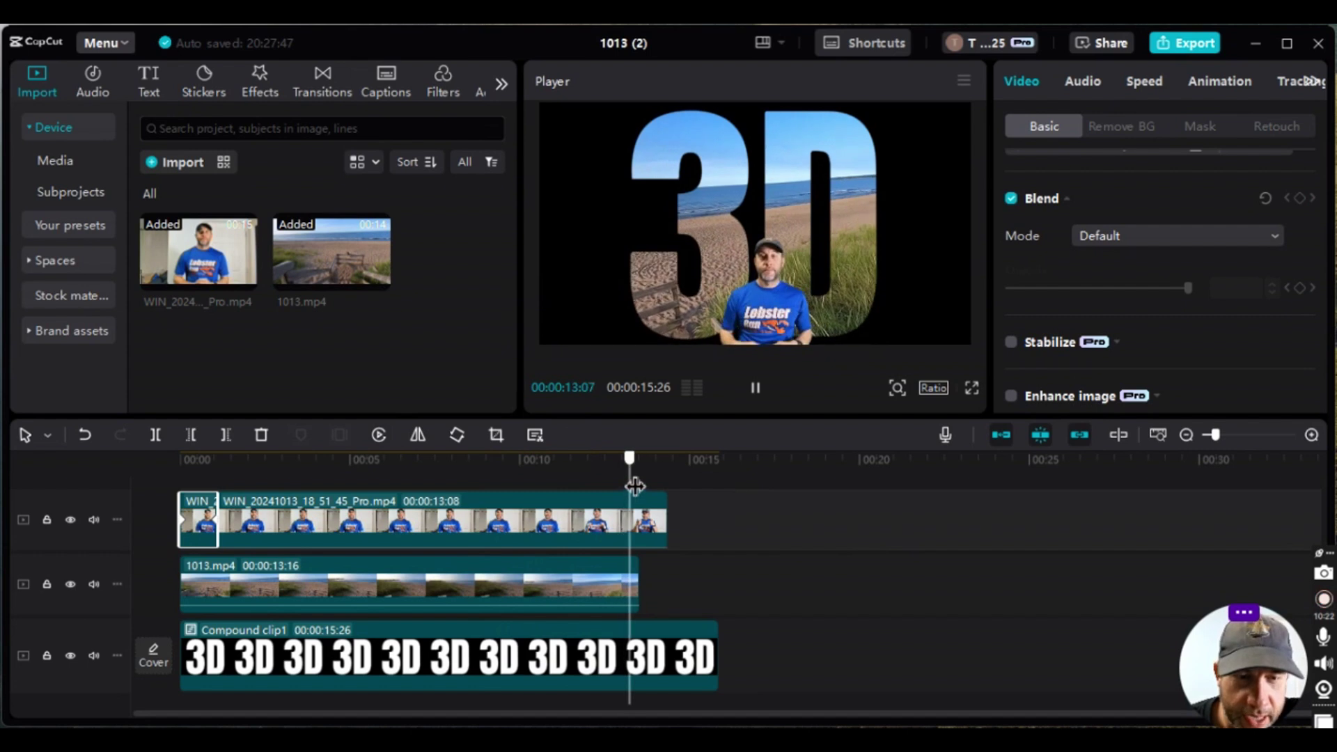
Add an opacity keyframe at 100% to the longer person segment at 00:00:12:00.
{"action": "left_click_drag", "start_coordinate": [634, 485], "coordinate": [573, 481]}
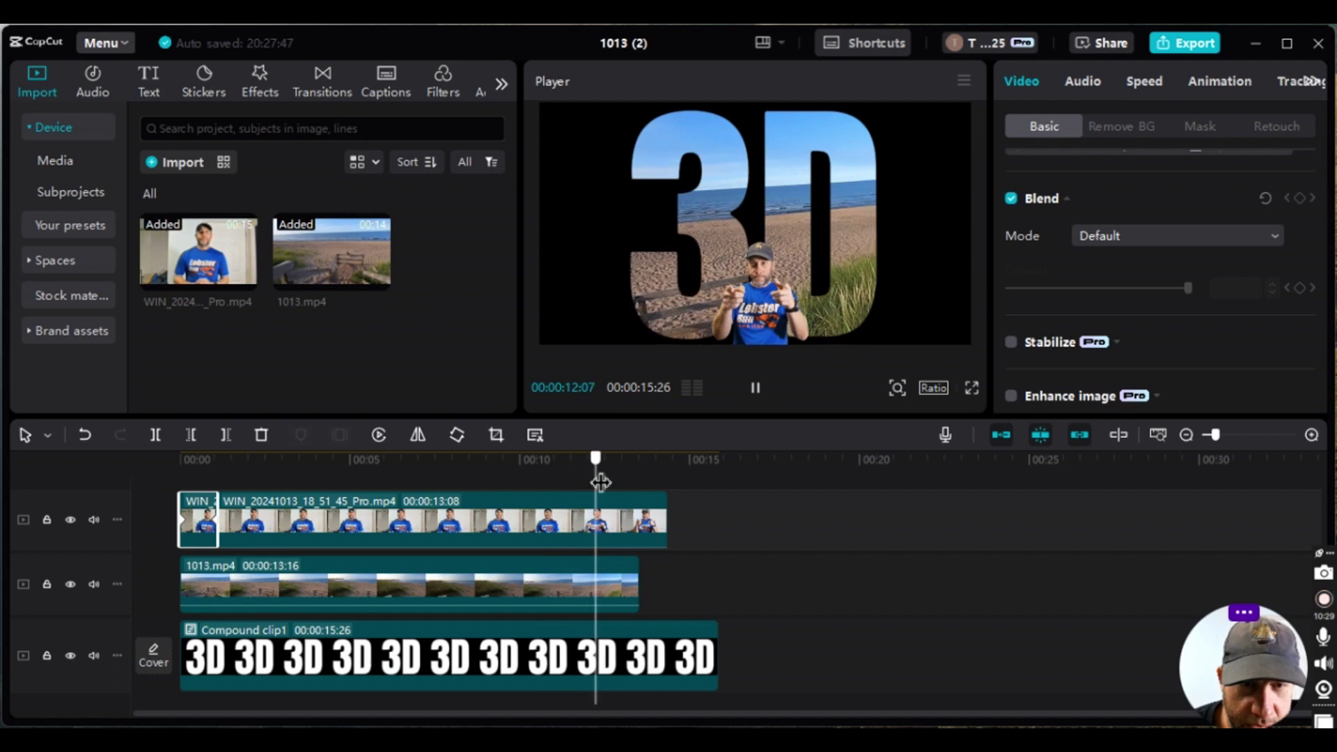
{"action": "left_click_drag", "start_coordinate": [553, 477], "coordinate": [594, 481]}
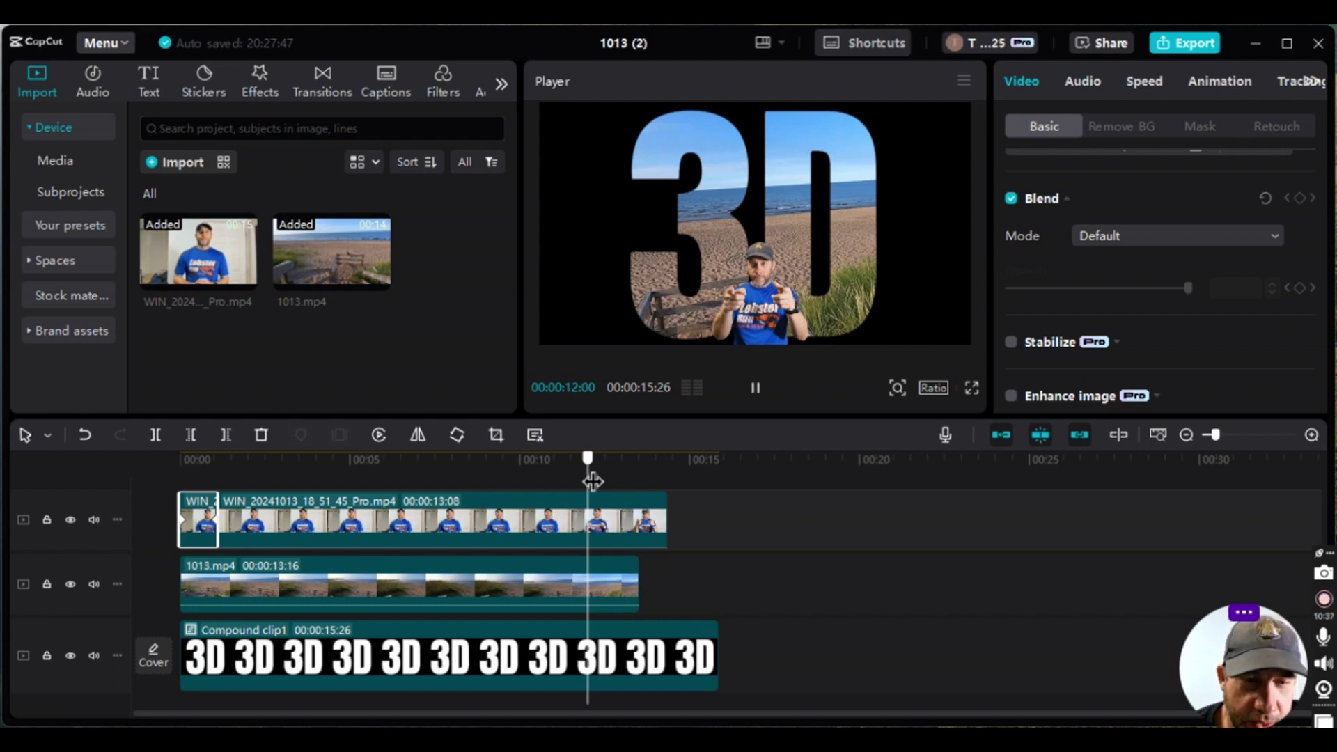
{"action": "left_click_drag", "start_coordinate": [593, 482], "coordinate": [593, 481]}
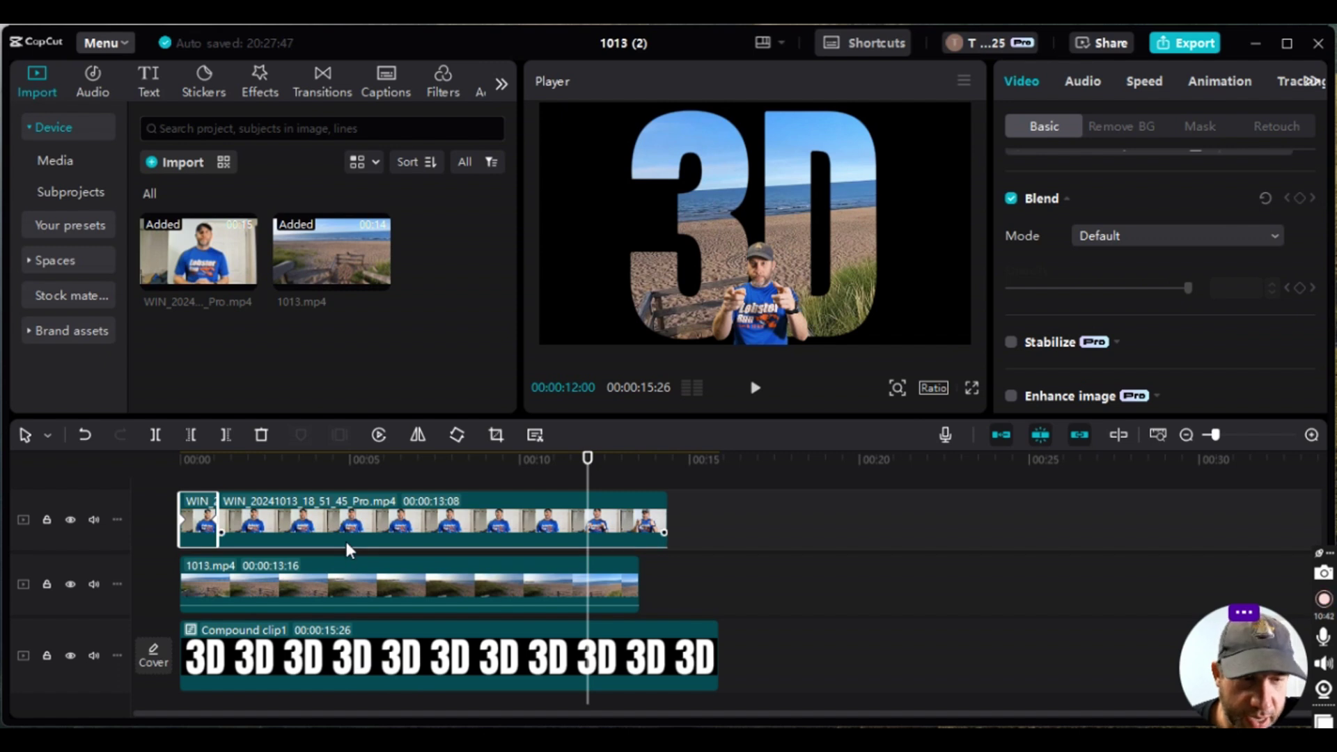
{"action": "left_click", "coordinate": [363, 522]}
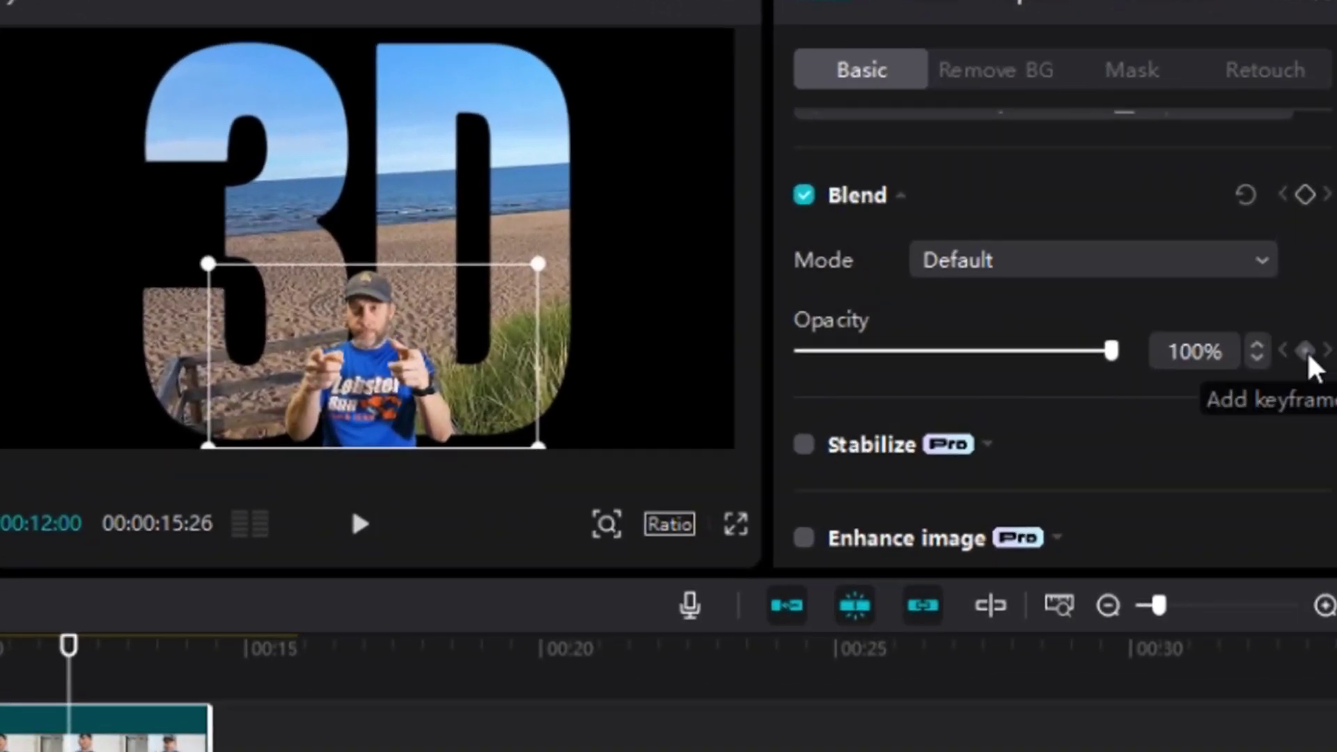
{"action": "left_click", "coordinate": [1307, 351]}
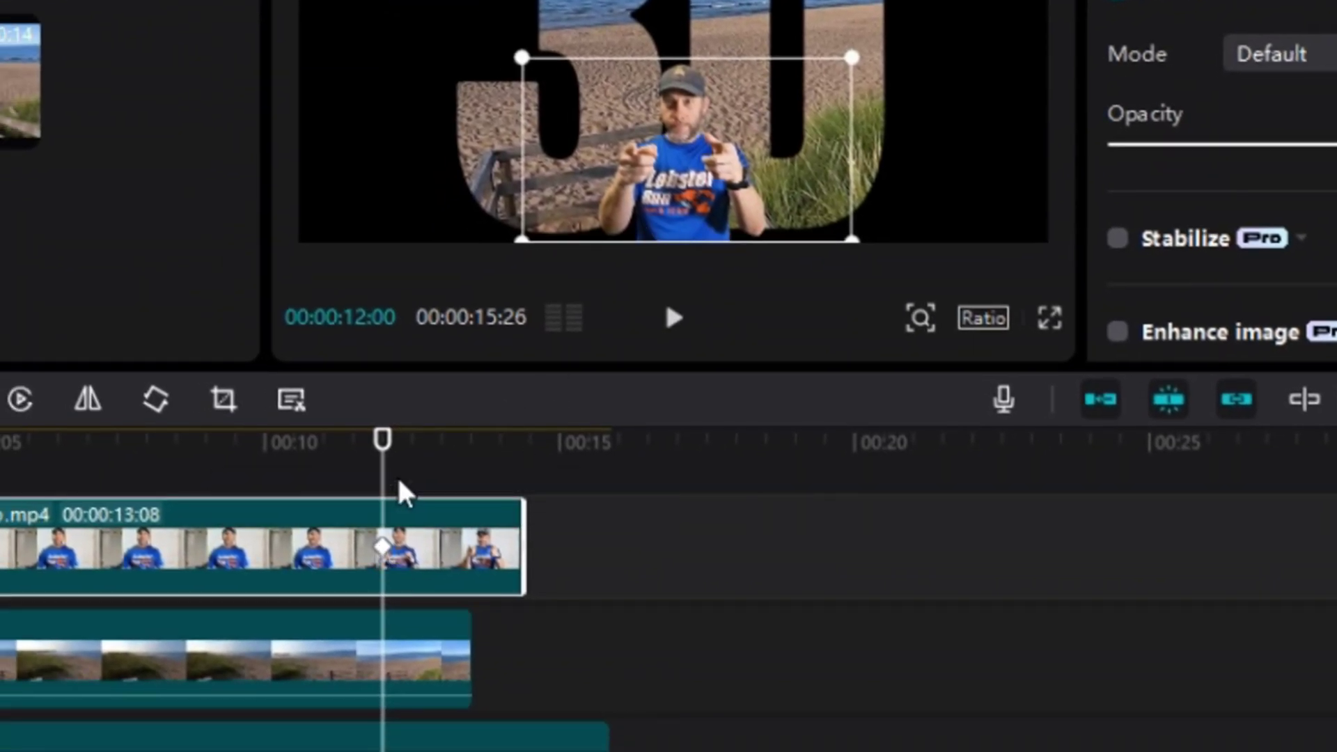
Add a second 100% opacity keyframe to the longer person segment at 00:00:12:20.
{"action": "left_click_drag", "start_coordinate": [391, 490], "coordinate": [431, 482]}
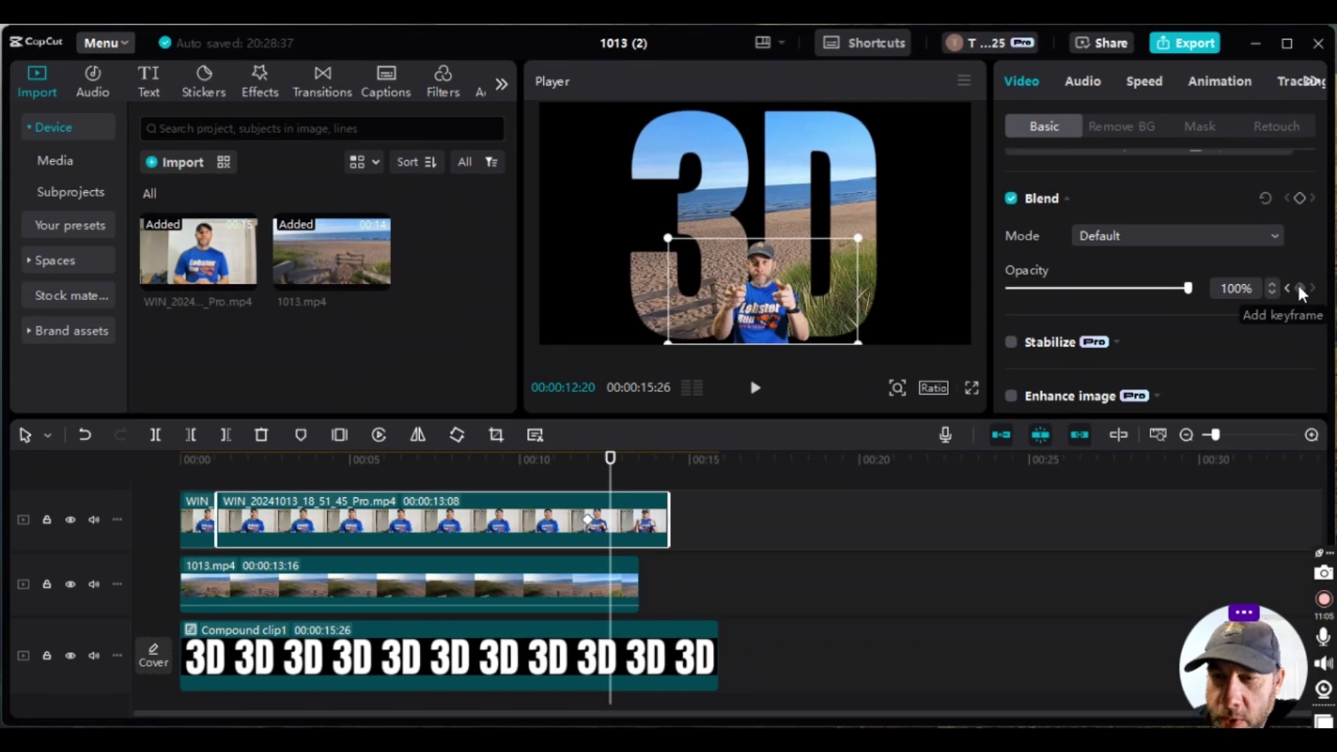
{"action": "left_click", "coordinate": [1300, 287]}
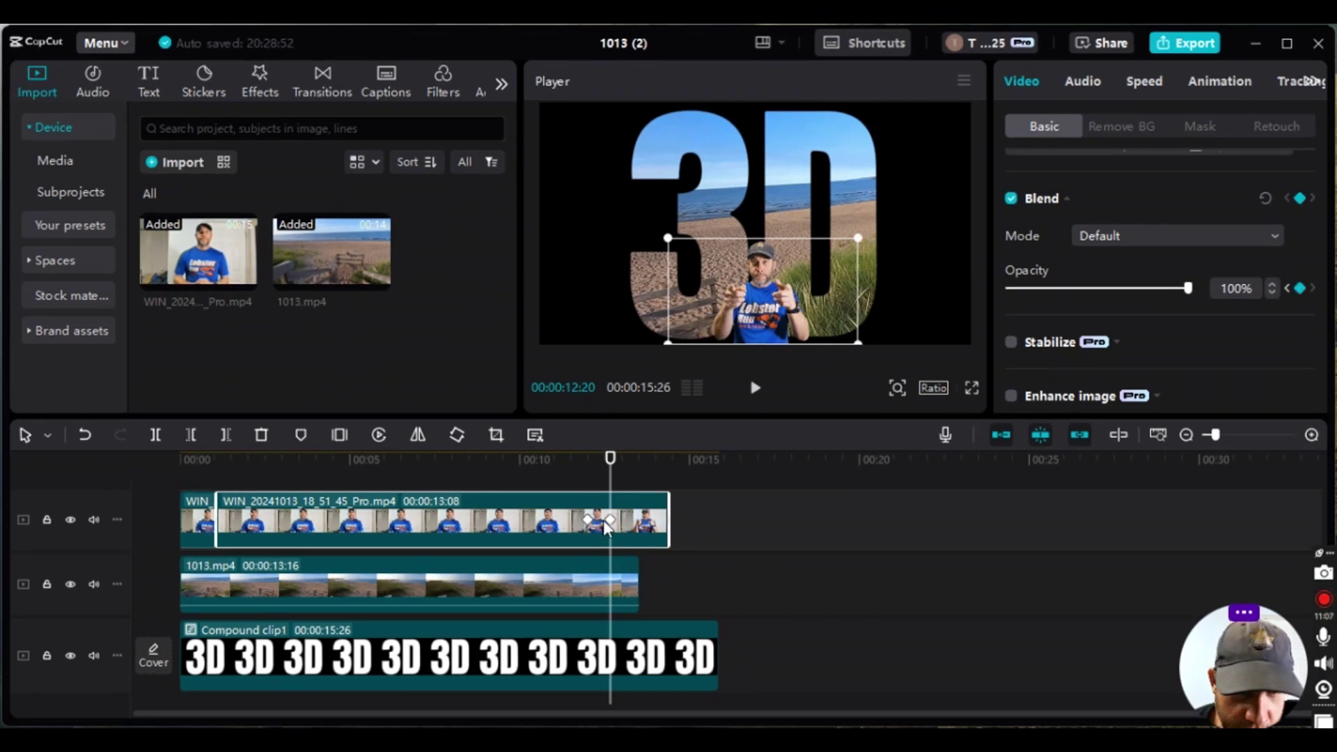
{"action": "left_click", "coordinate": [200, 531]}
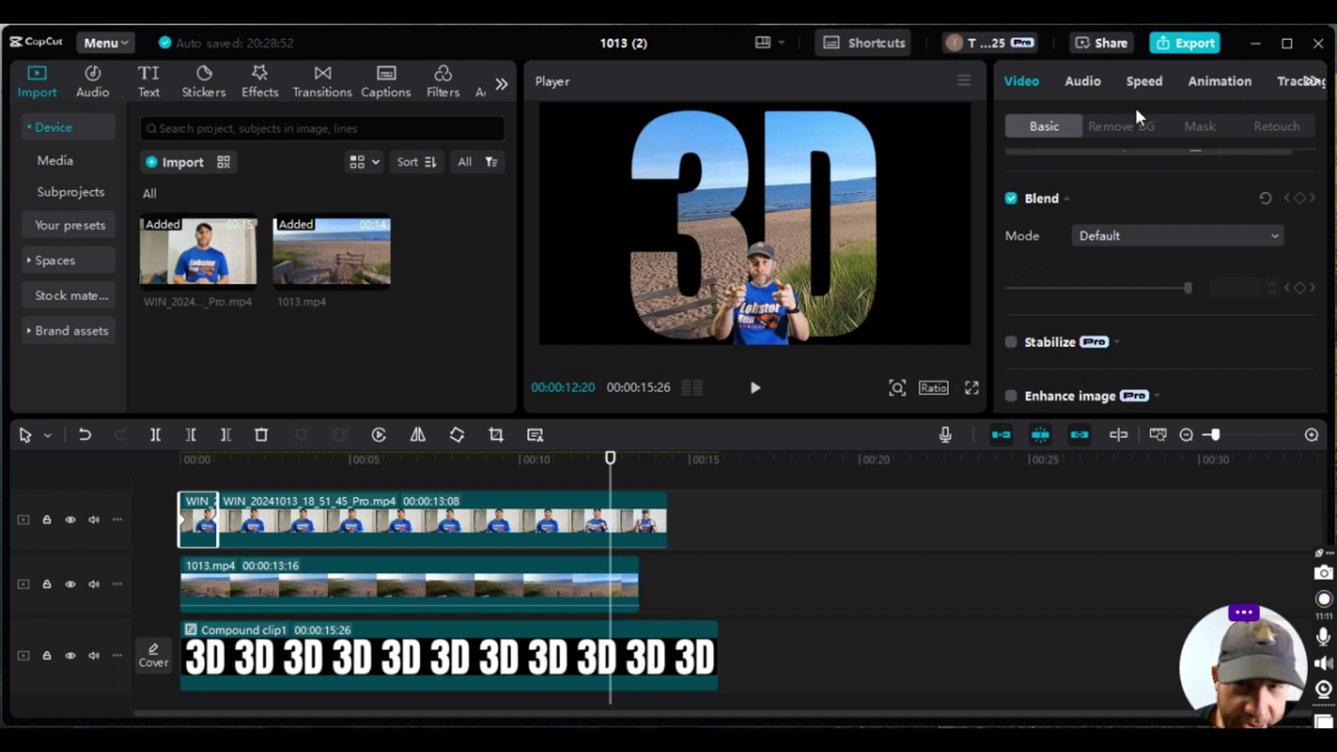
Split the longer person segment at 00:00:12:28 and delete the part after the cut.
{"action": "left_click", "coordinate": [478, 514]}
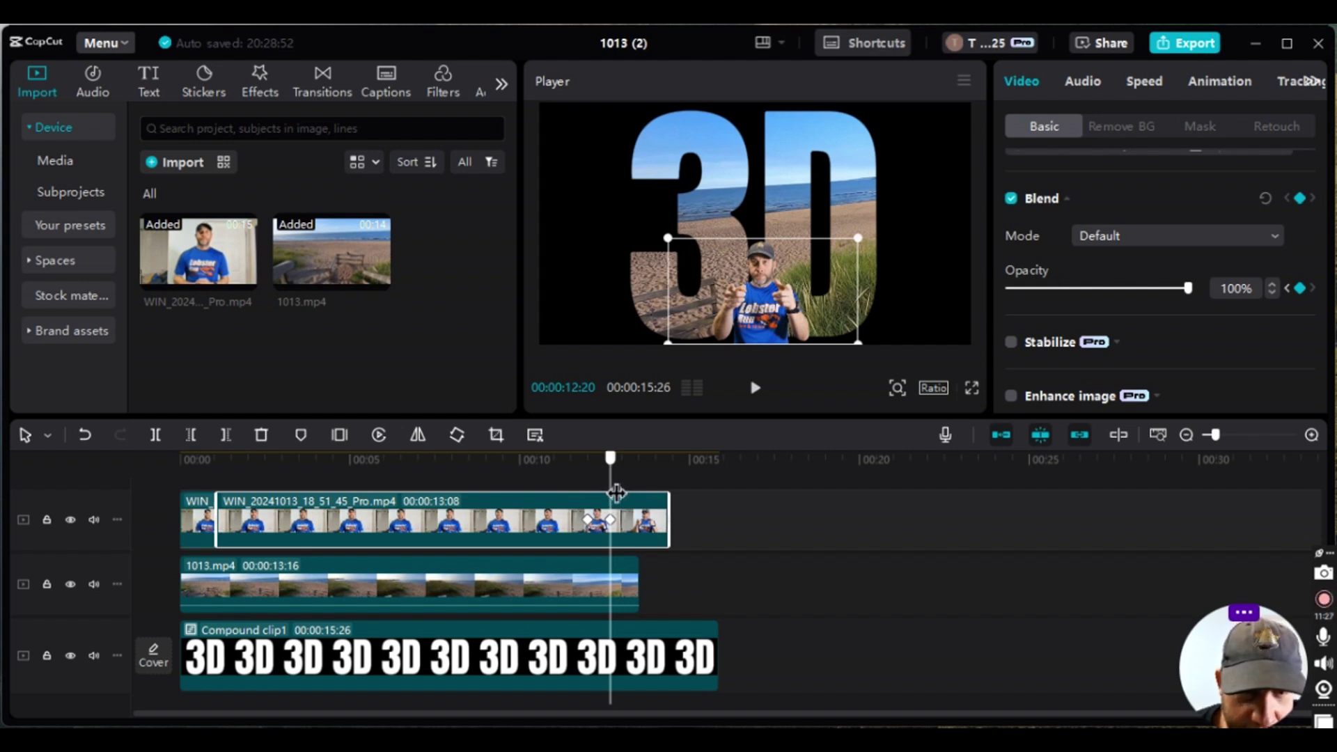
{"action": "key", "text": "Right"}
{"action": "key", "text": "Right"}
{"action": "key", "text": "Right"}
{"action": "key", "text": "Right"}
{"action": "key", "text": "Right"}
{"action": "key", "text": "Right"}
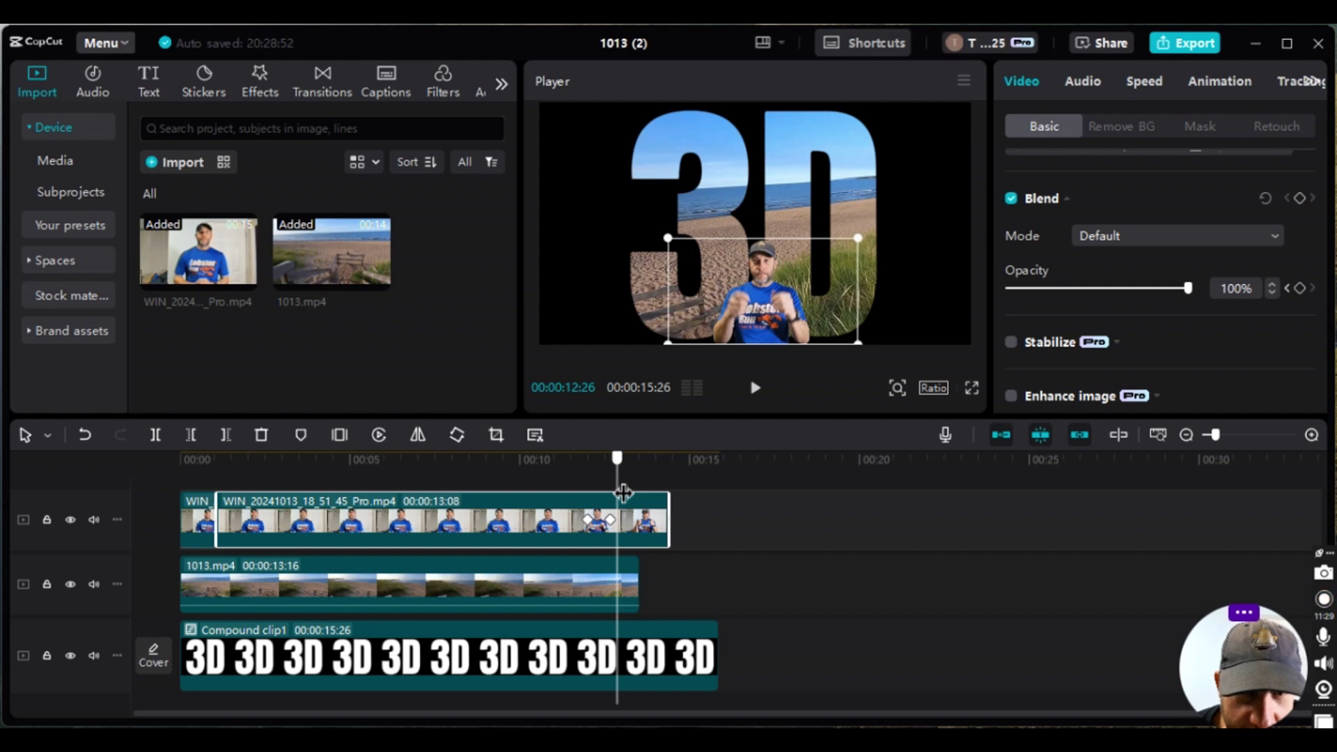
{"action": "key", "text": "Left"}
{"action": "key", "text": "Left"}
{"action": "key", "text": "Left"}
{"action": "key", "text": "Left"}
{"action": "key", "text": "Left"}
{"action": "key", "text": "Left"}
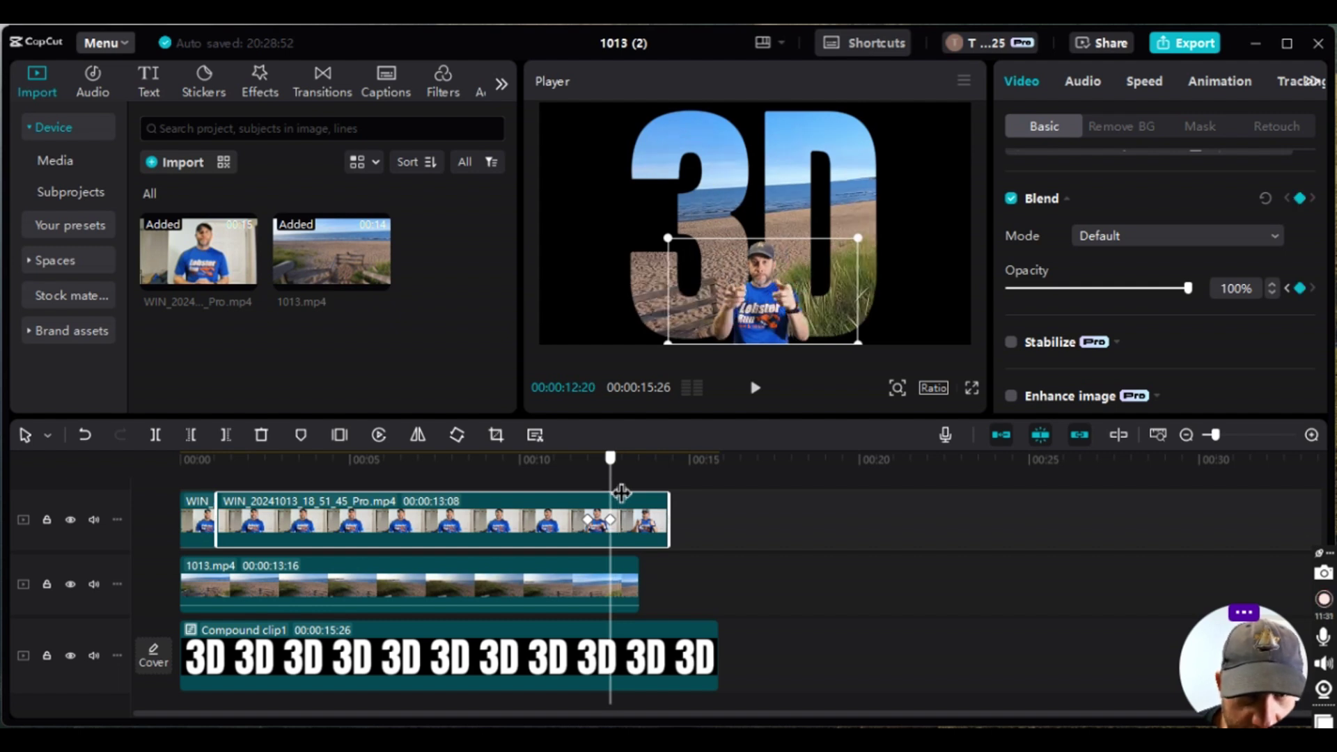
{"action": "key", "text": "Right"}
{"action": "key", "text": "Right"}
{"action": "key", "text": "Right"}
{"action": "key", "text": "Right"}
{"action": "key", "text": "Right"}
{"action": "key", "text": "Right"}
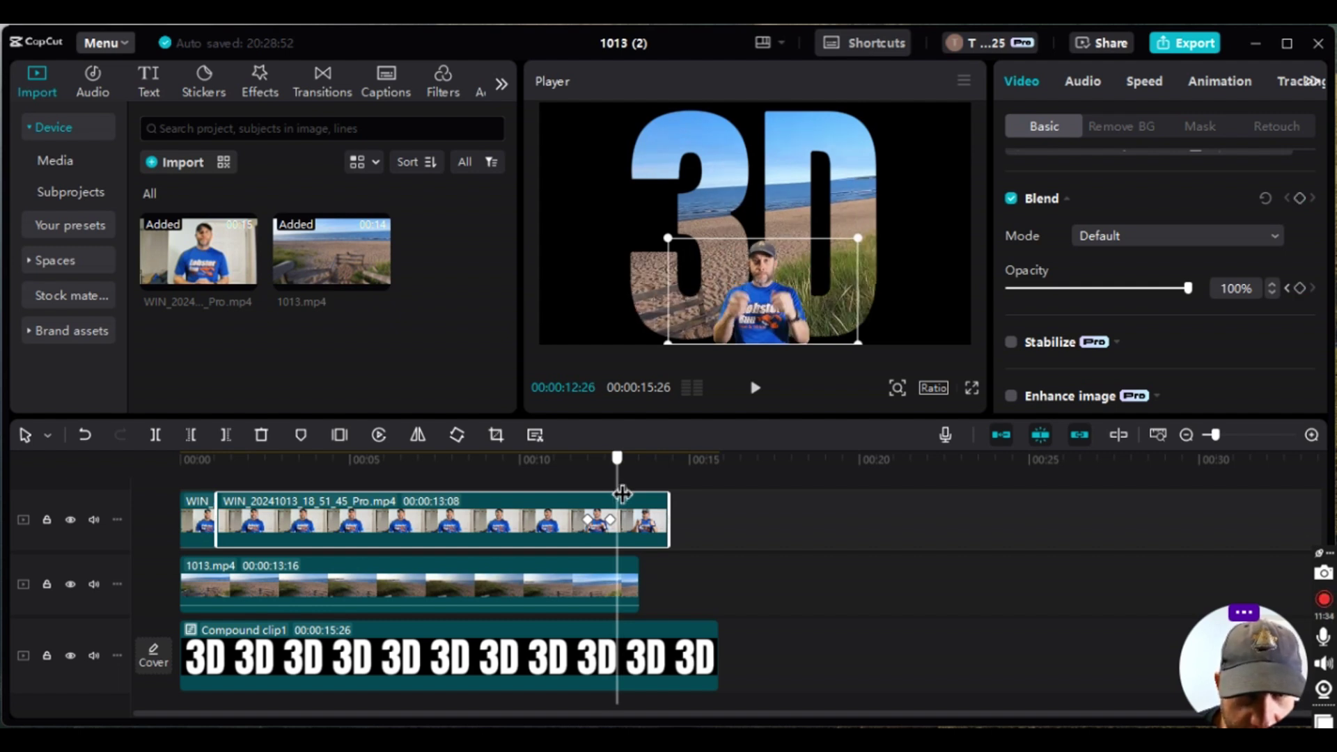
{"action": "key", "text": "Right"}
{"action": "key", "text": "Right"}
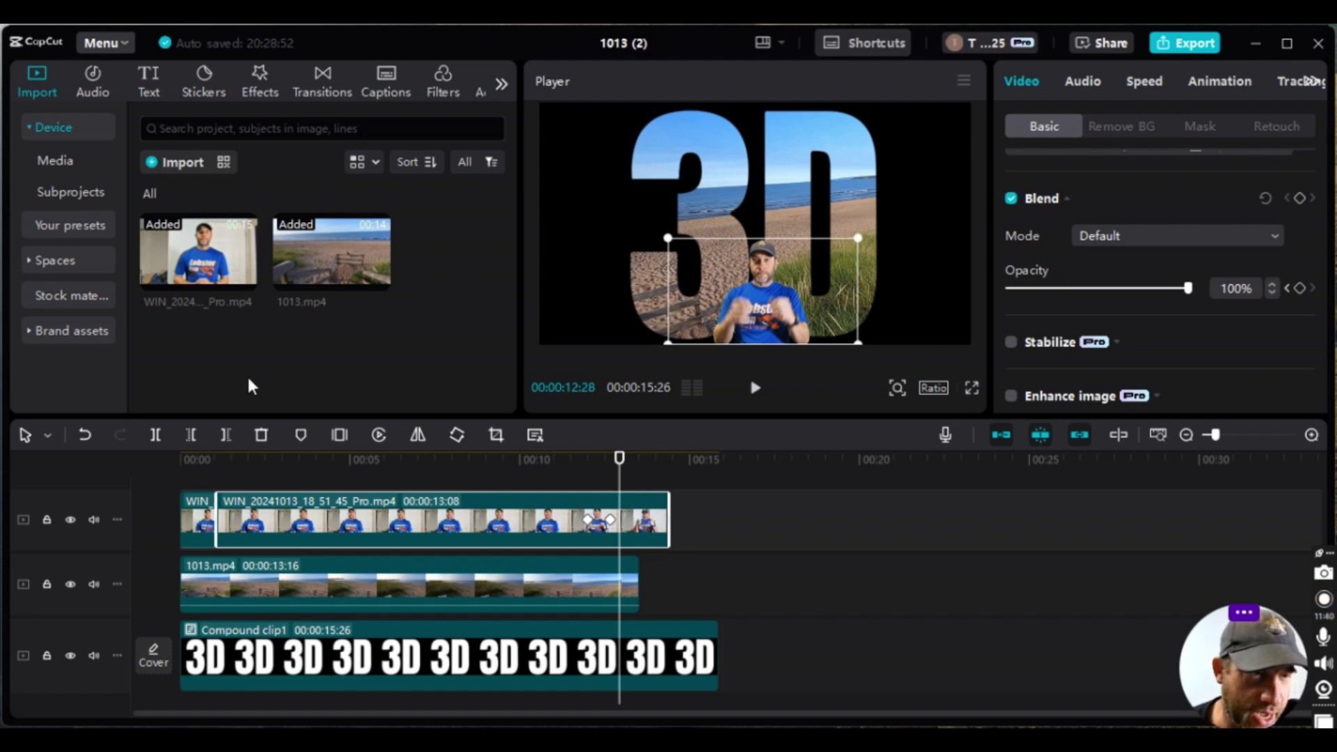
{"action": "left_click", "coordinate": [156, 435]}
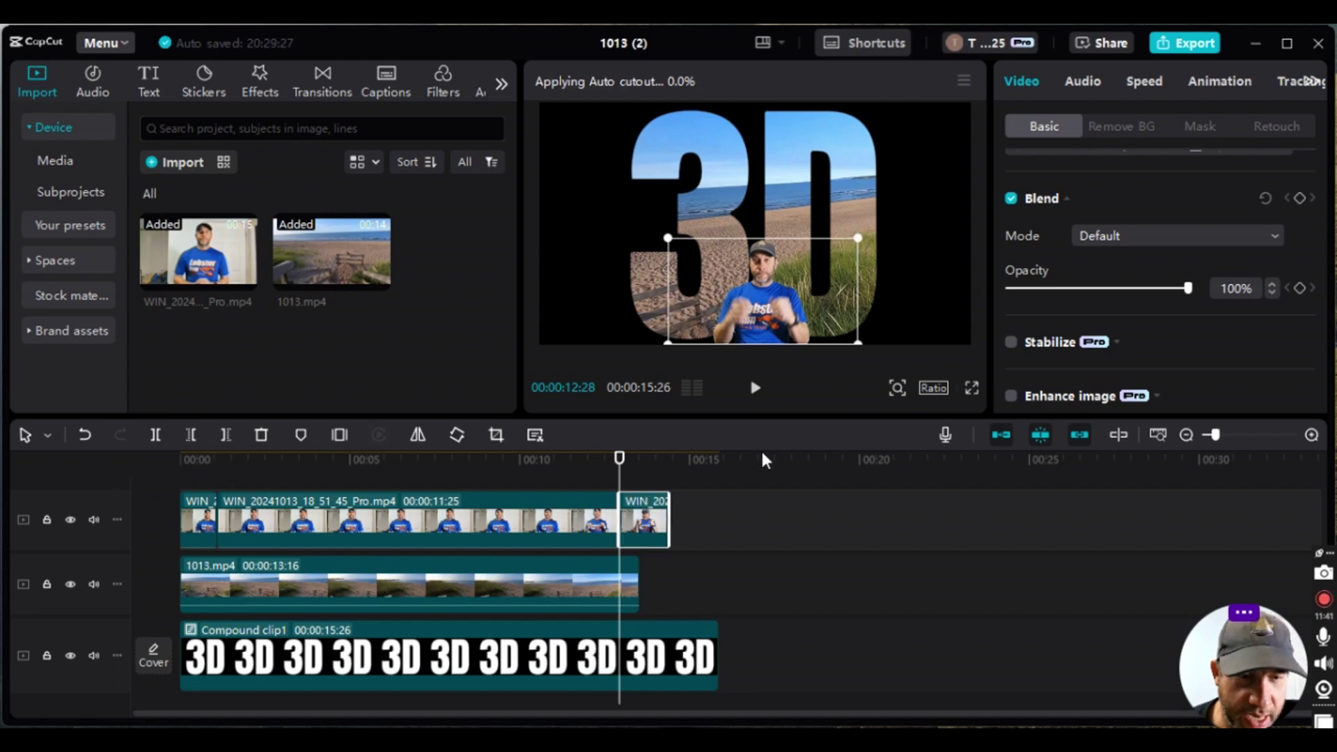
{"action": "right_click", "coordinate": [640, 529]}
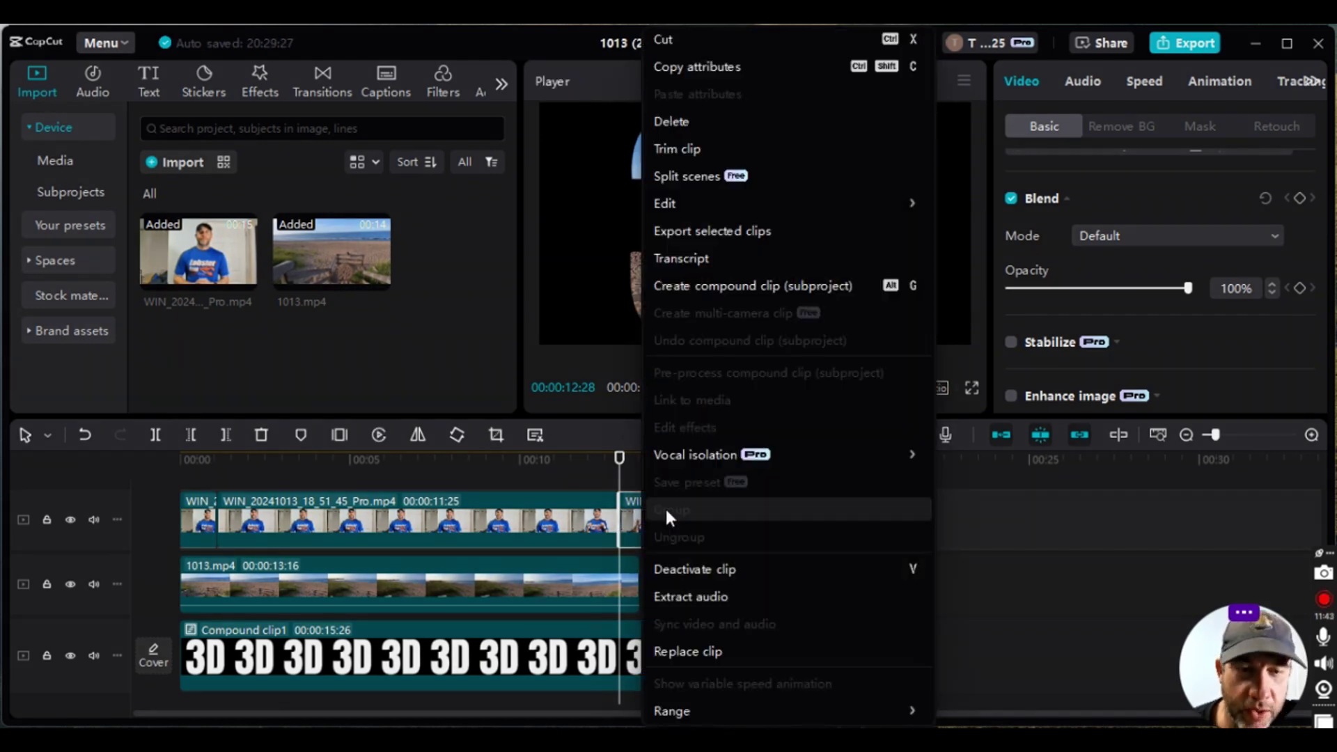
{"action": "left_click", "coordinate": [787, 125]}
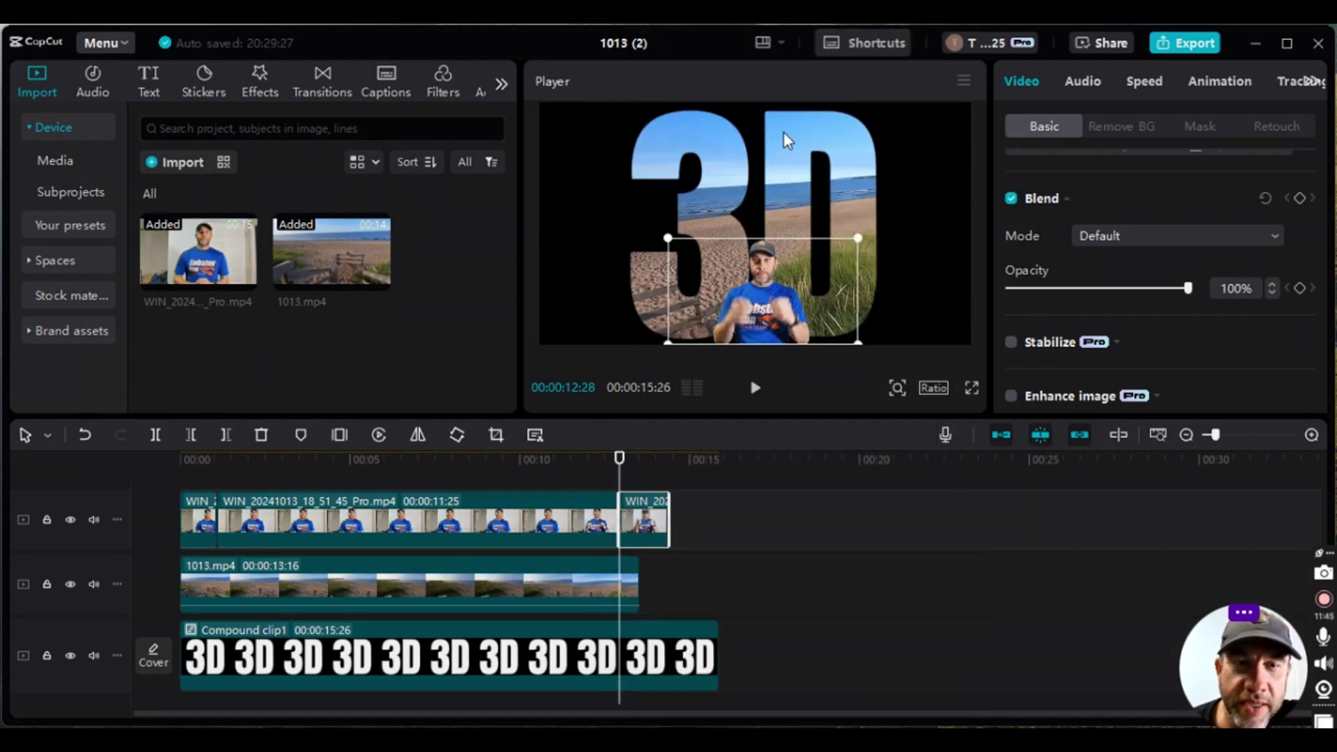
Split the beach clip 1013.mp4 at 00:00:12:28 and delete the leftover end piece.
{"action": "left_click", "coordinate": [628, 591]}
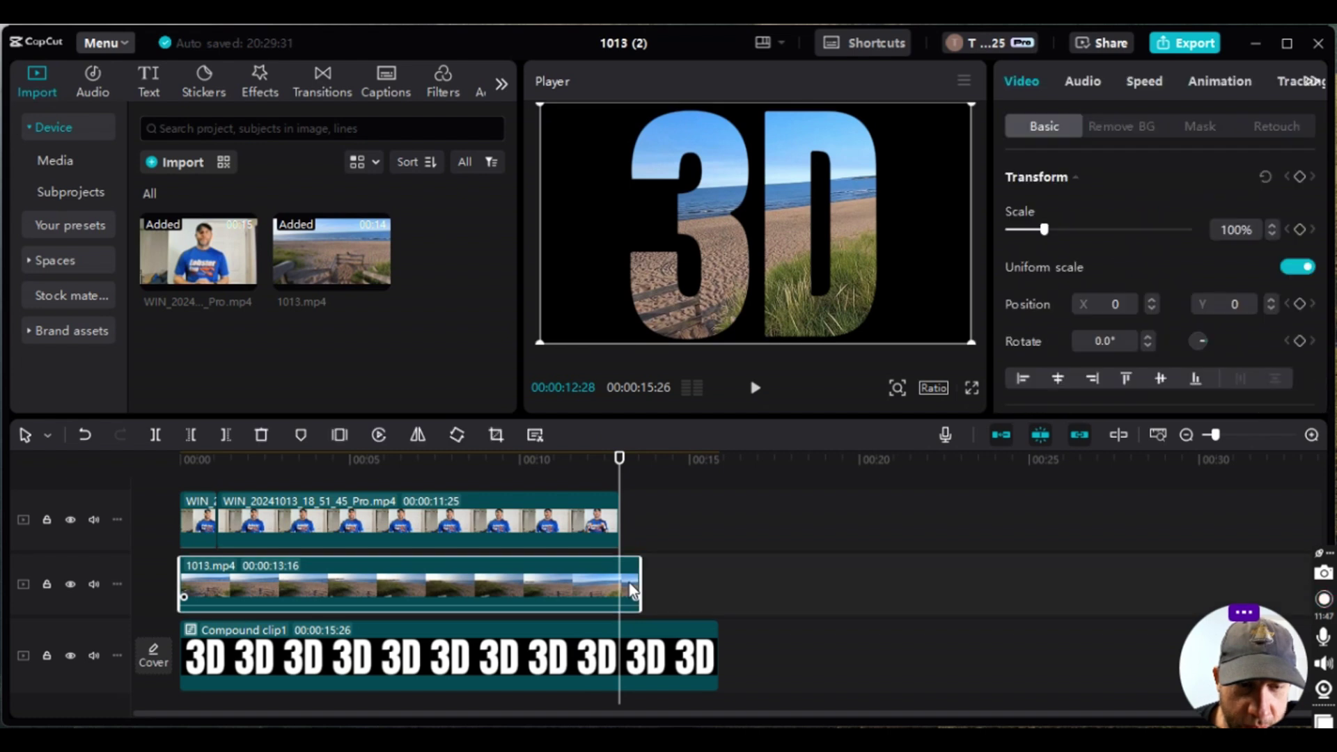
{"action": "left_click", "coordinate": [155, 435]}
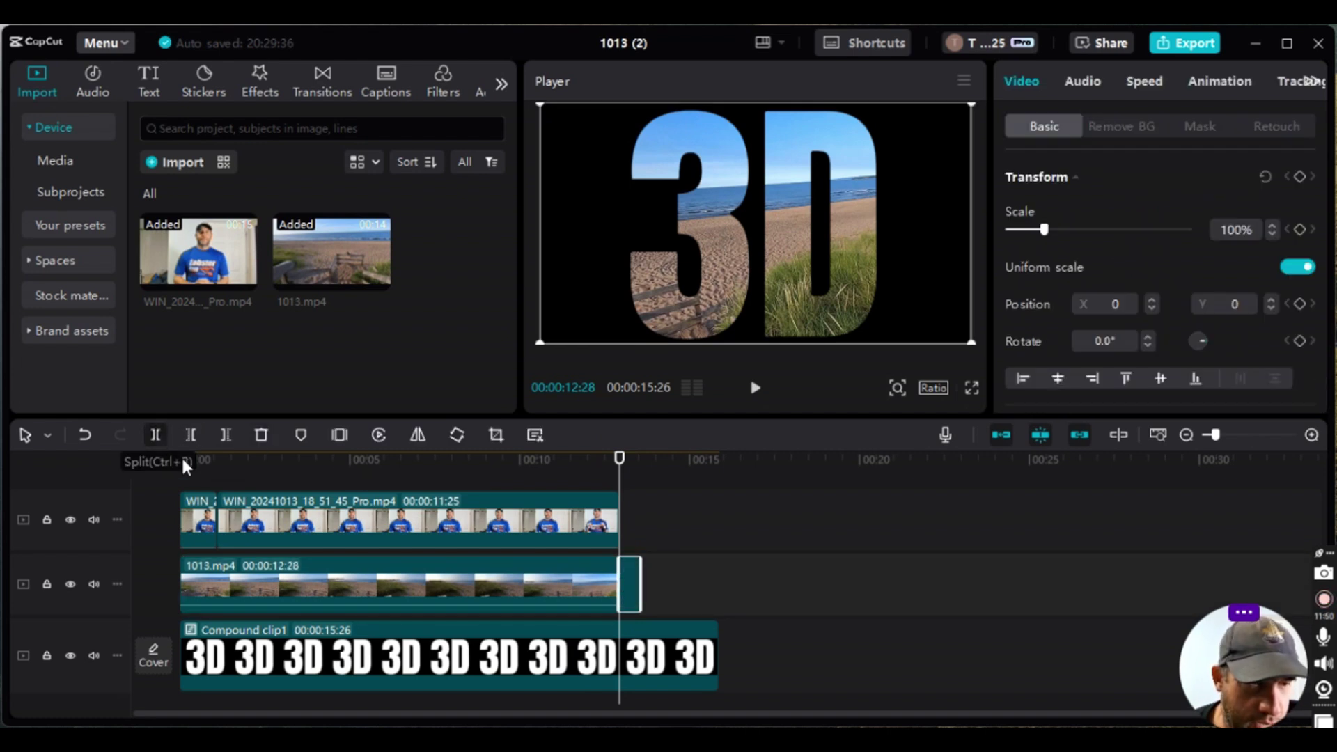
{"action": "right_click", "coordinate": [630, 583]}
{"action": "left_click", "coordinate": [763, 124]}
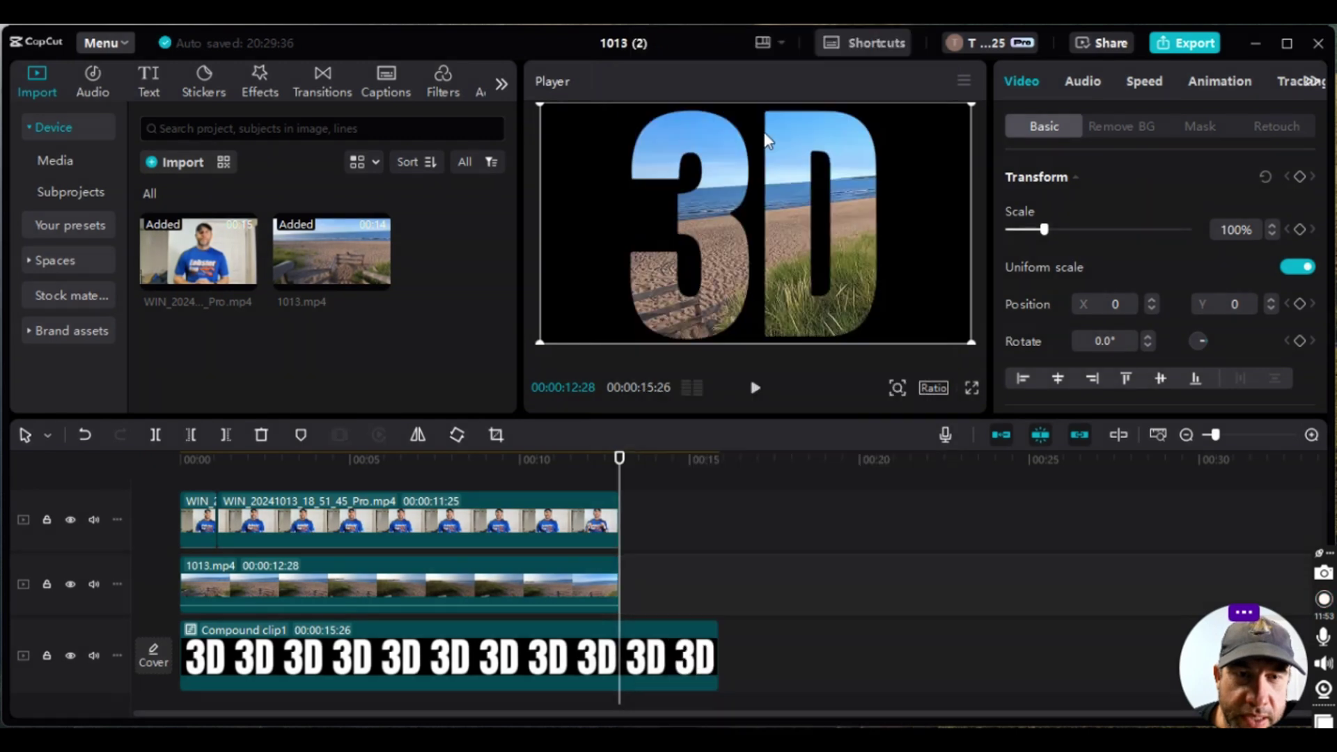
Split the 3D text compound clip at 00:00:12:28 and delete the remainder after the cut.
{"action": "left_click", "coordinate": [649, 654]}
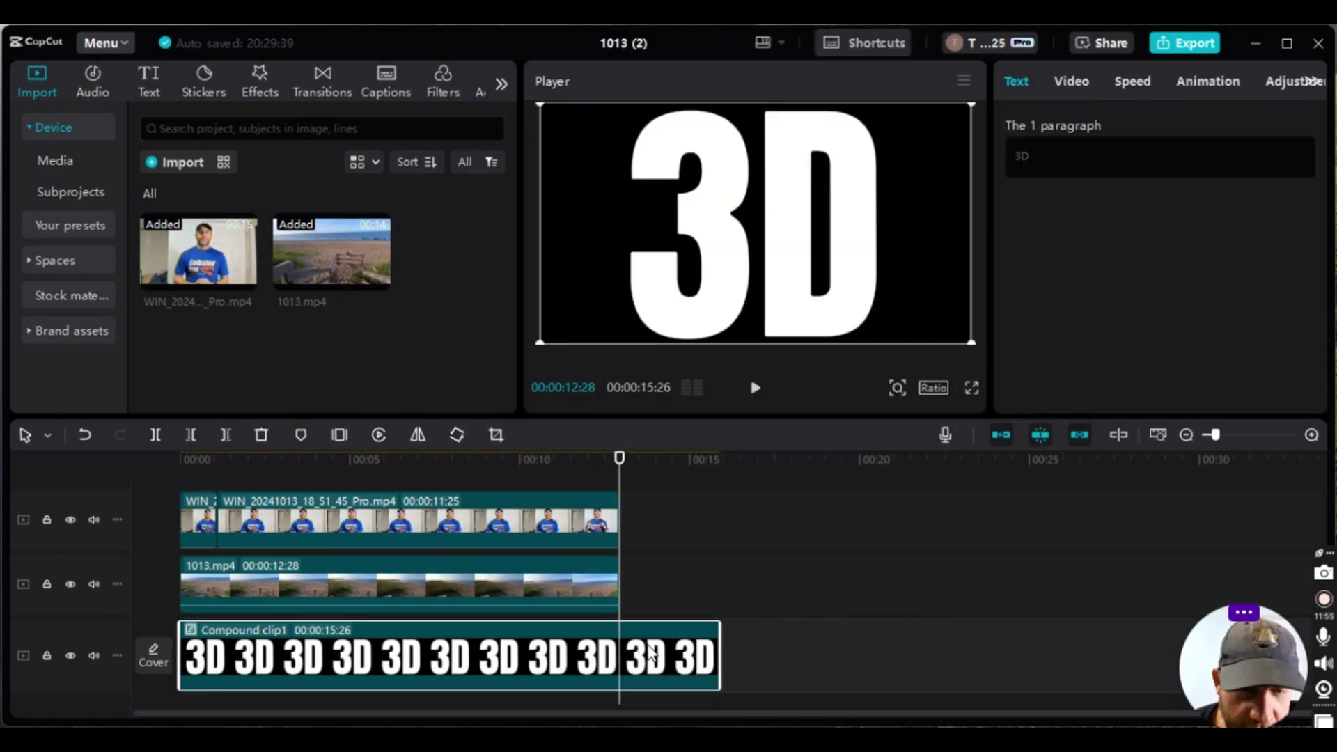
{"action": "left_click", "coordinate": [154, 436]}
{"action": "right_click", "coordinate": [639, 655]}
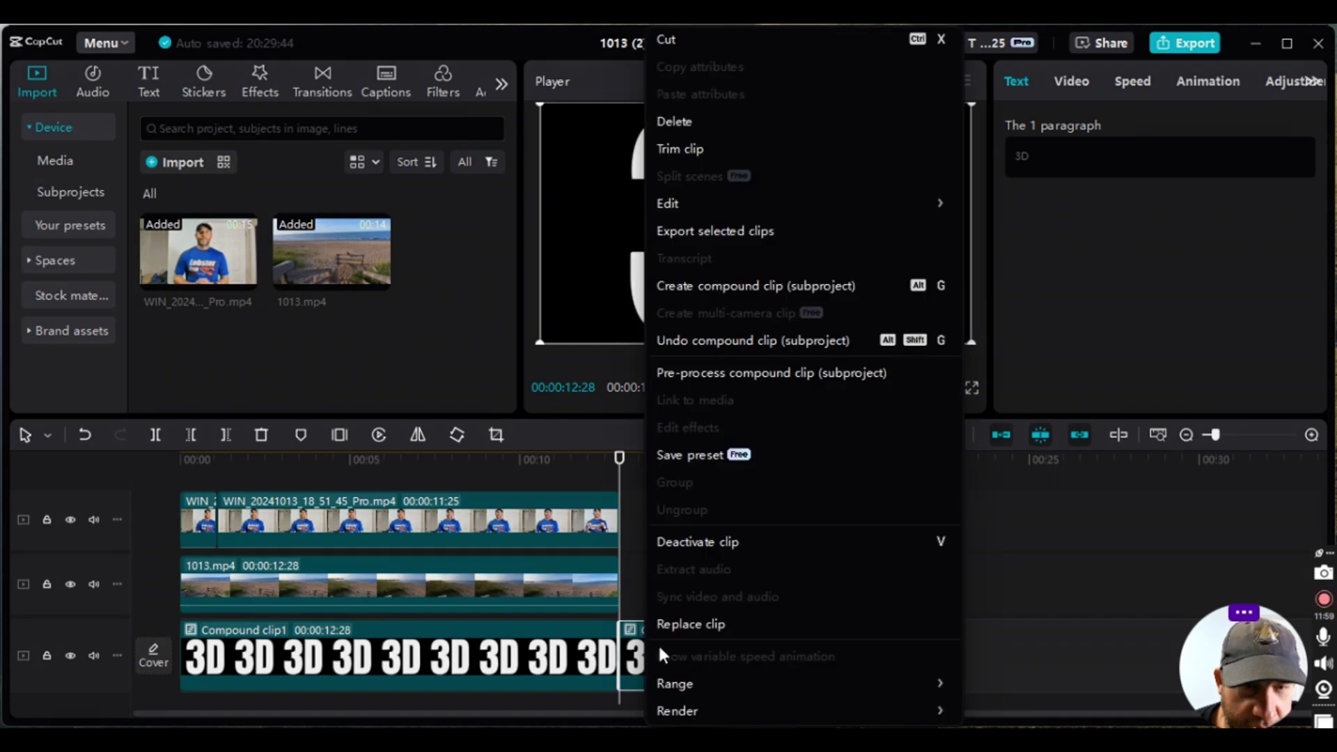
{"action": "left_click", "coordinate": [734, 123]}
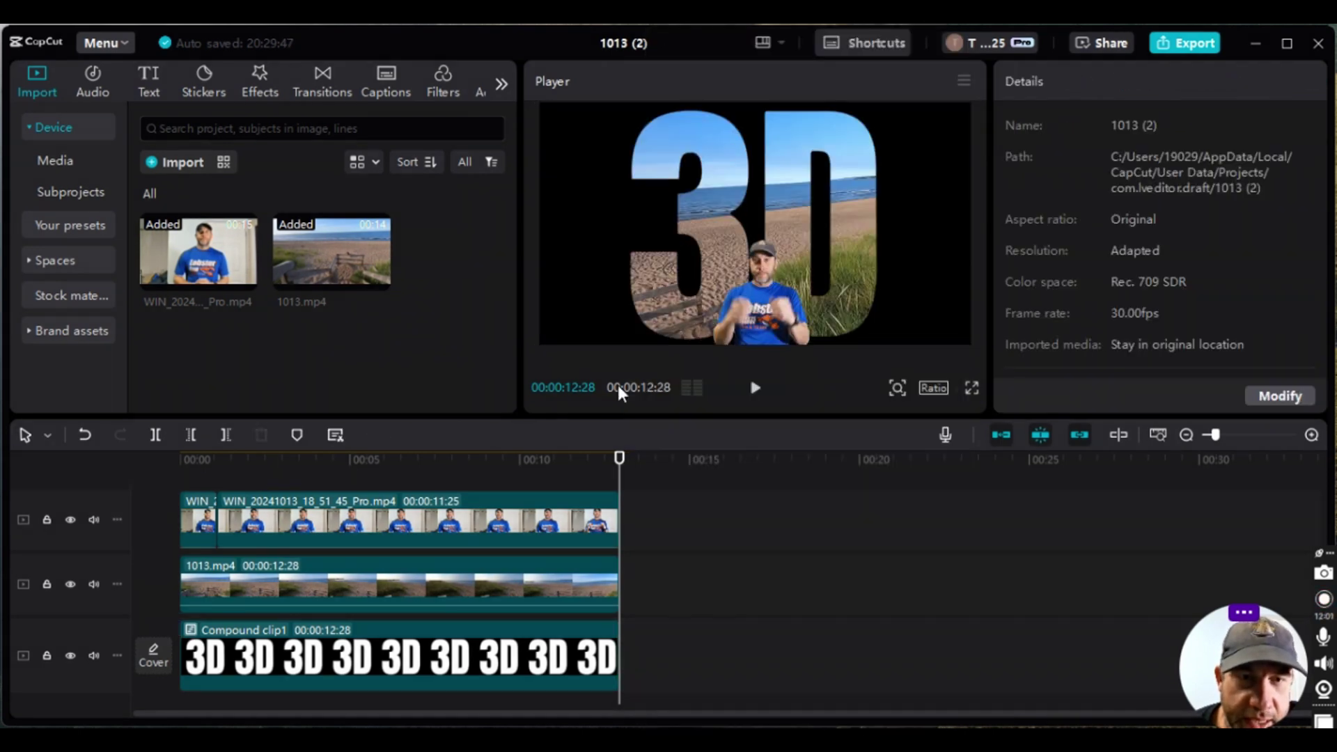
Set the longer person segment's opacity to 0% at the 00:00:12:20 keyframe so the cutout fades out at its end.
{"action": "mouse_move", "coordinate": [619, 481]}
{"action": "left_mouse_down"}
{"action": "mouse_move", "coordinate": [590, 488]}
{"action": "mouse_move", "coordinate": [633, 476]}
{"action": "mouse_move", "coordinate": [457, 473]}
{"action": "mouse_move", "coordinate": [610, 481]}
{"action": "left_mouse_up"}
{"action": "left_click", "coordinate": [525, 516]}
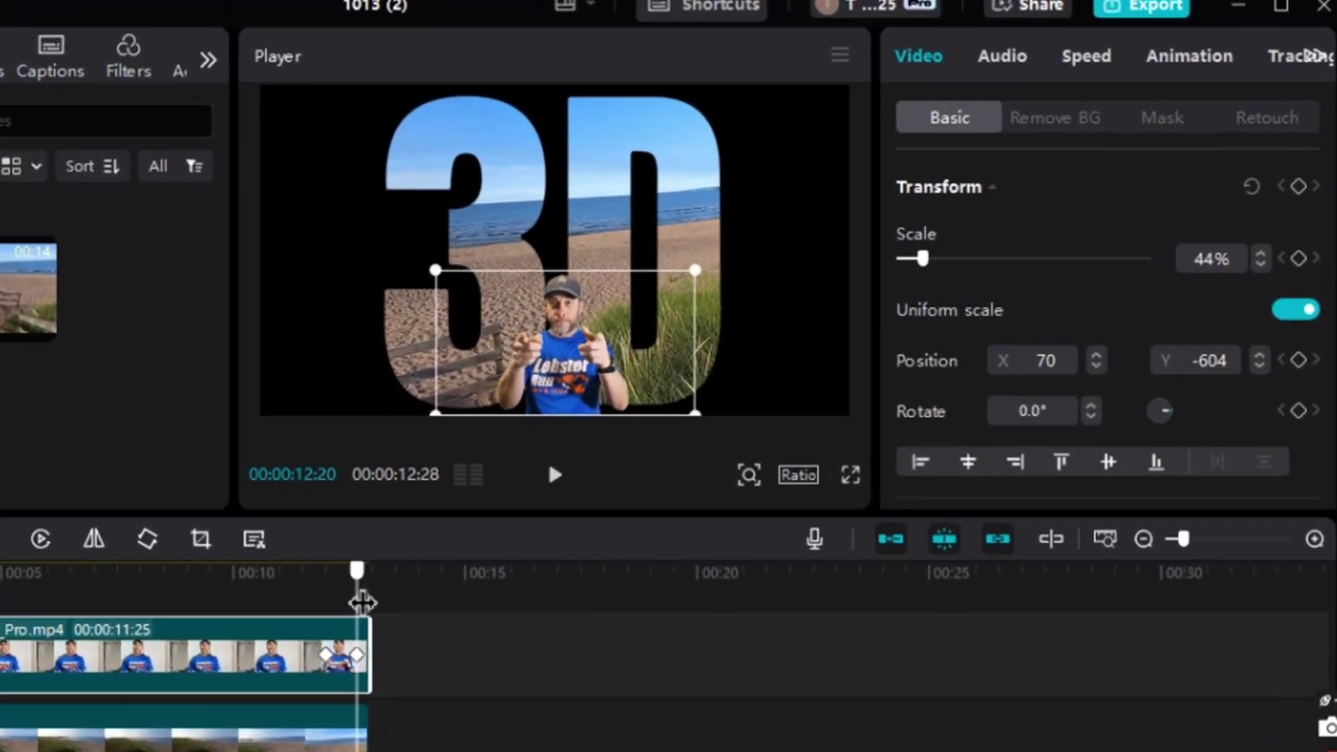
{"action": "scroll", "coordinate": [817, 276], "scroll_direction": "down", "scroll_amount": 7}
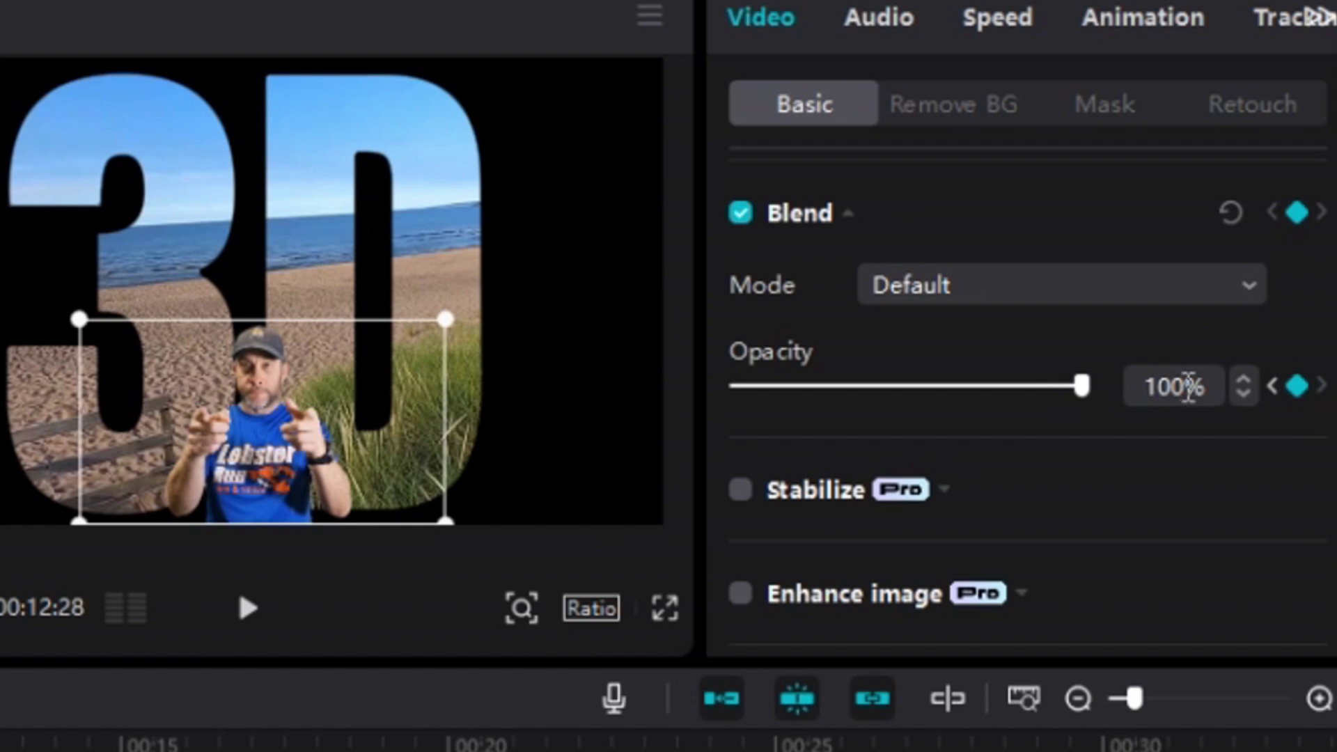
{"action": "left_click", "coordinate": [1184, 384]}
{"action": "type", "text": "0"}
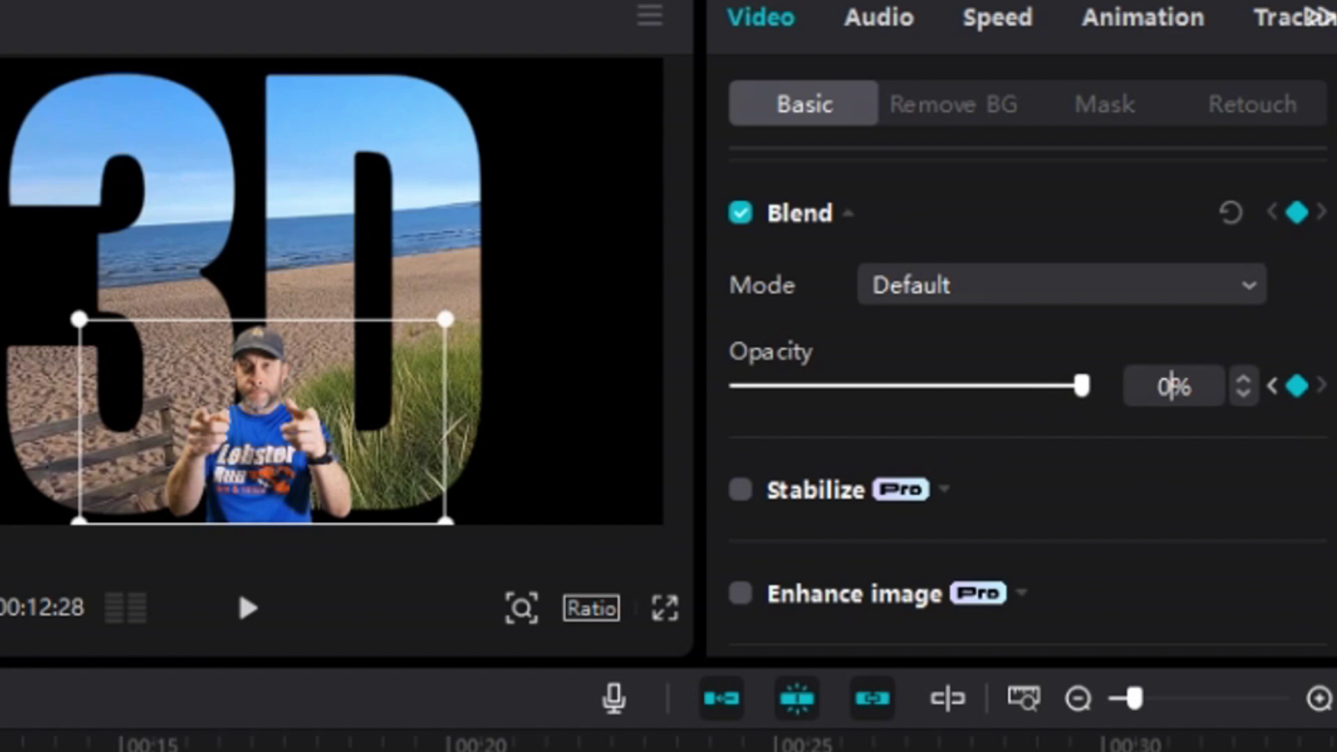
{"action": "key", "text": "Return"}
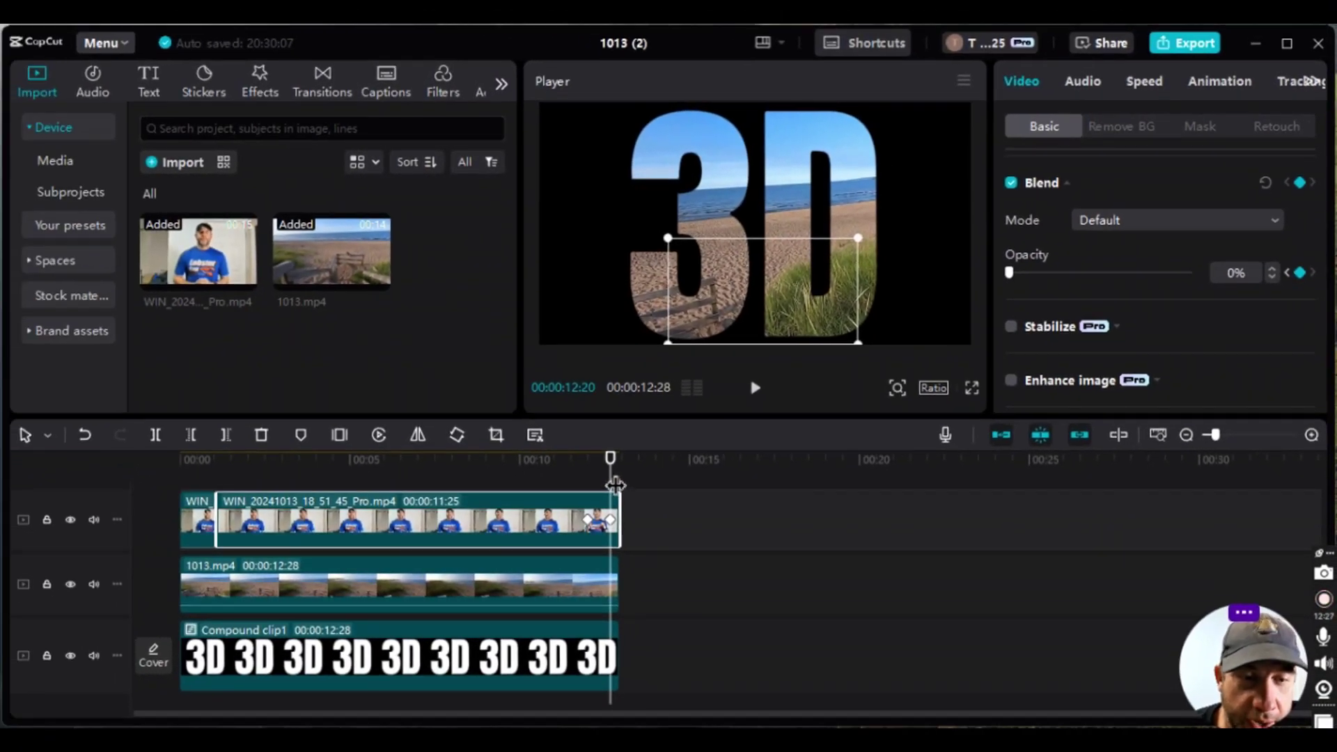
Preview the opening few seconds of the composition in full screen from 00:00:00:00, then return to the editor.
{"action": "left_click_drag", "start_coordinate": [616, 484], "coordinate": [183, 441]}
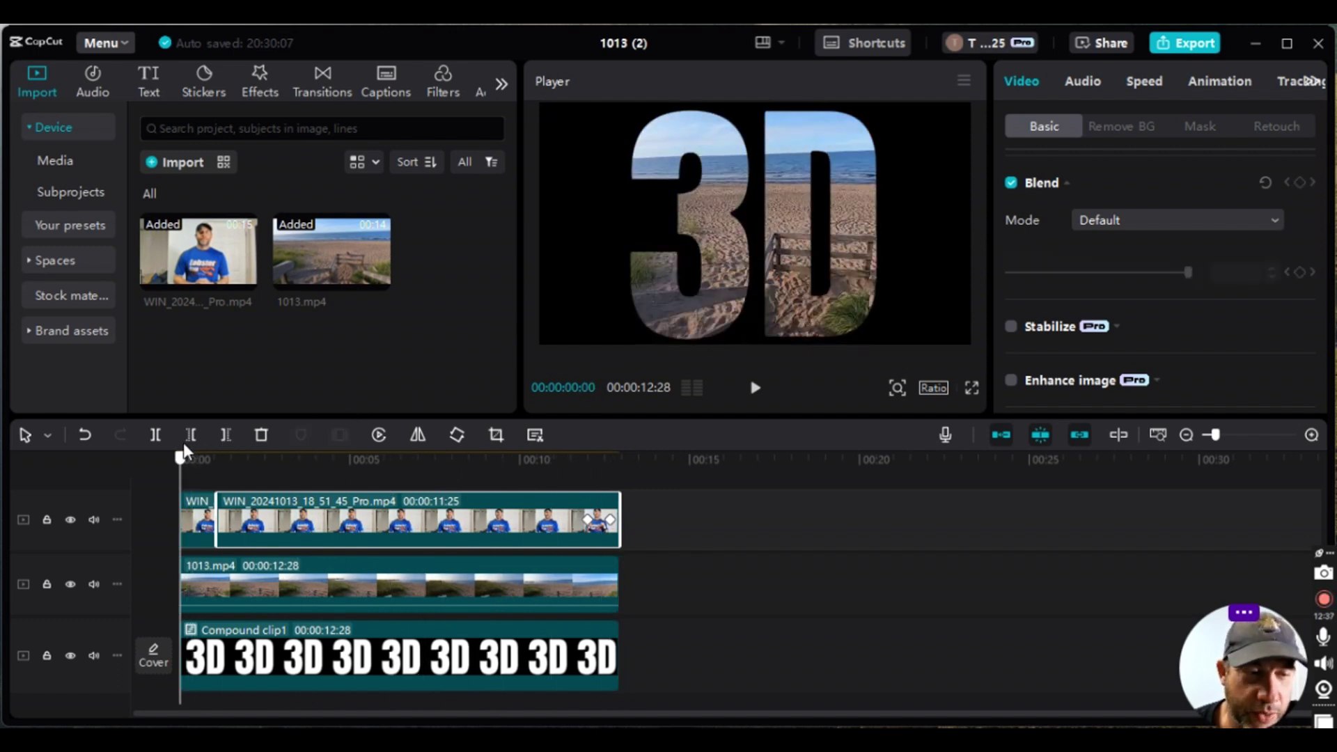
{"action": "left_click", "coordinate": [202, 522]}
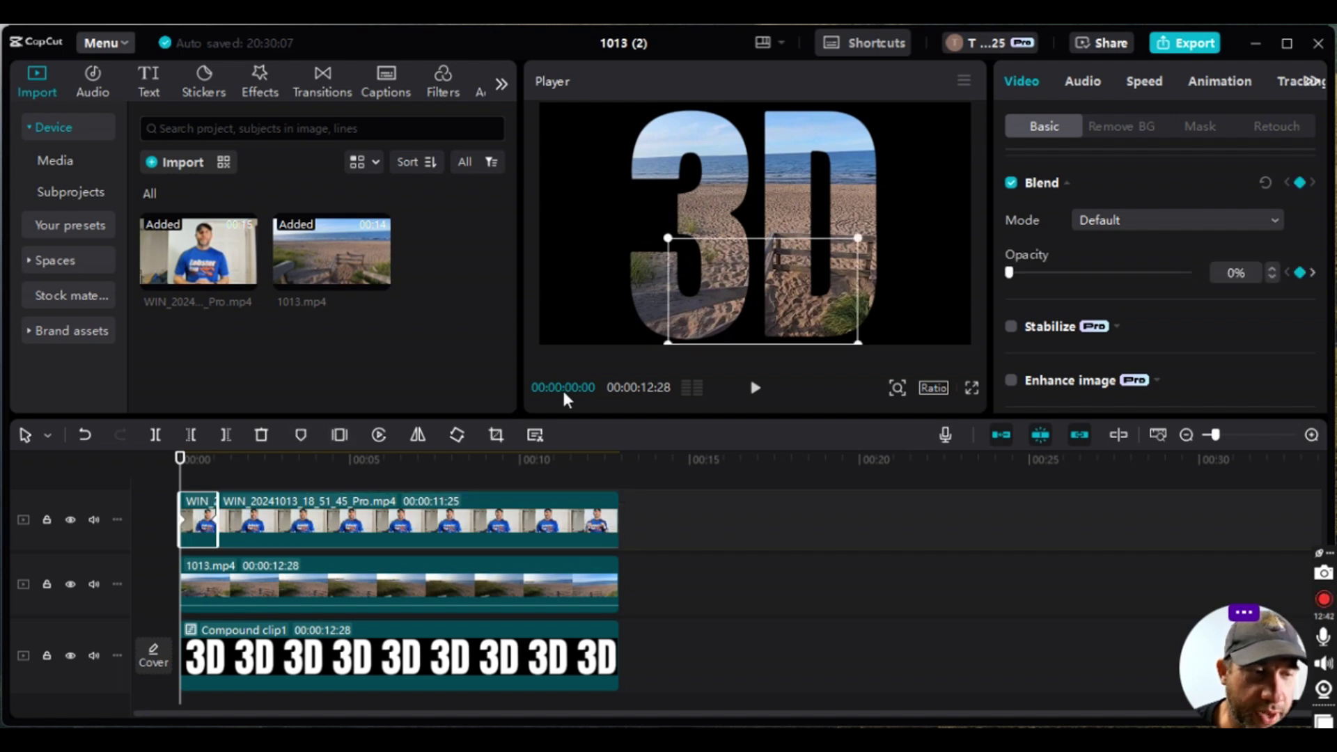
{"action": "left_click", "coordinate": [971, 390]}
{"action": "left_click", "coordinate": [405, 688]}
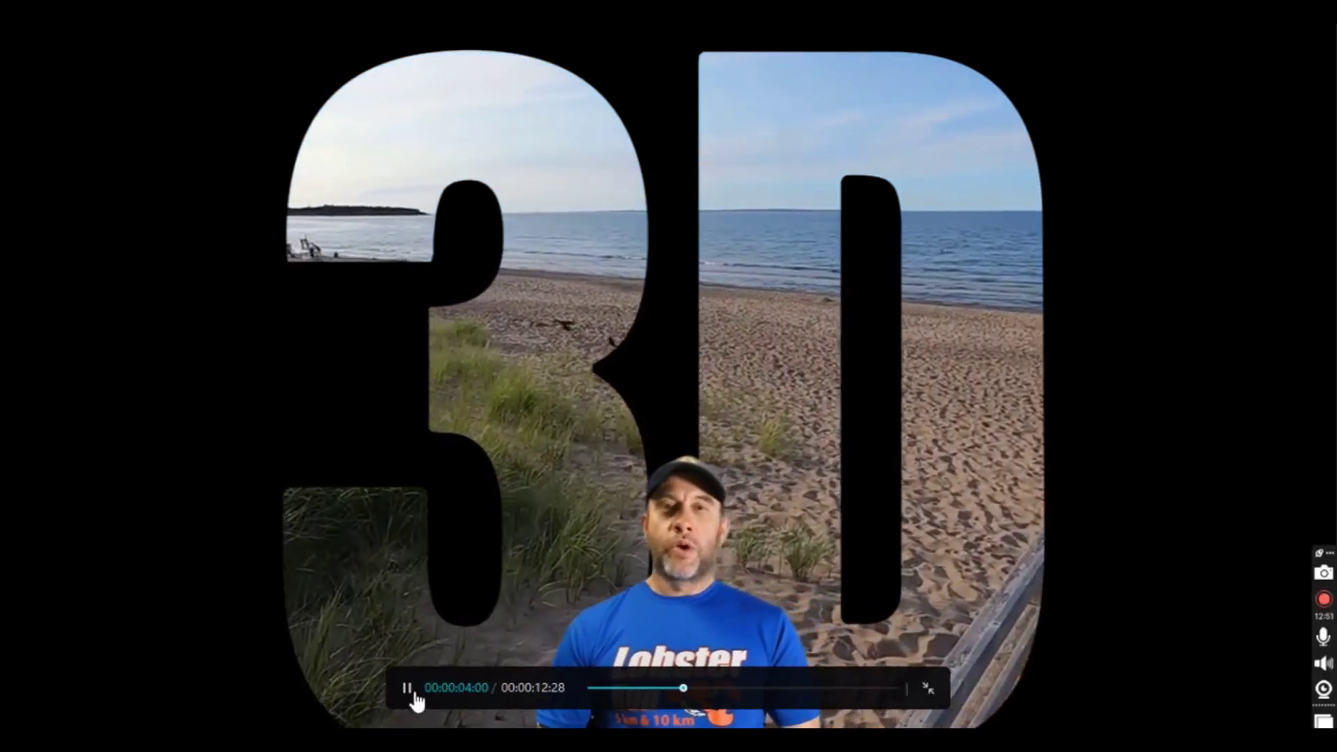
{"action": "left_click", "coordinate": [417, 692]}
{"action": "key", "text": "Escape"}
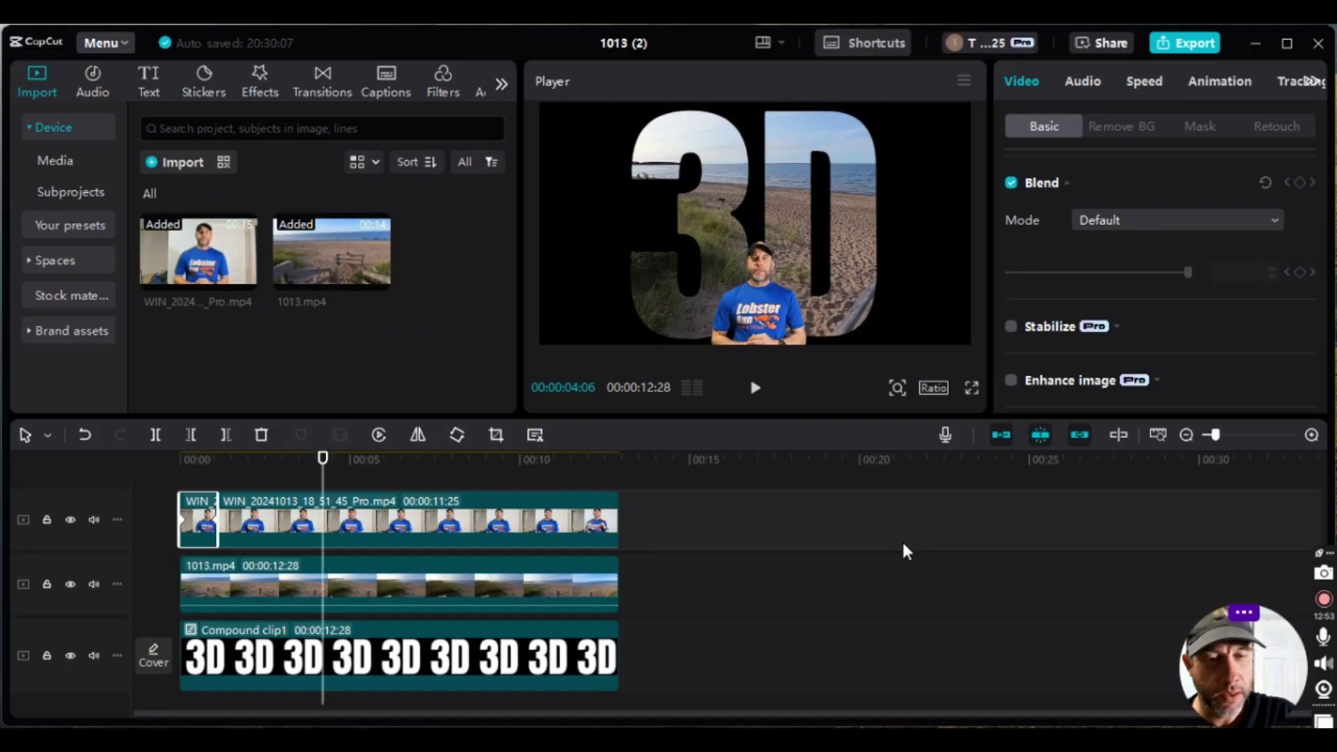
Raise the longer person segment's audio volume to 0.0 dB.
{"action": "left_click", "coordinate": [400, 526]}
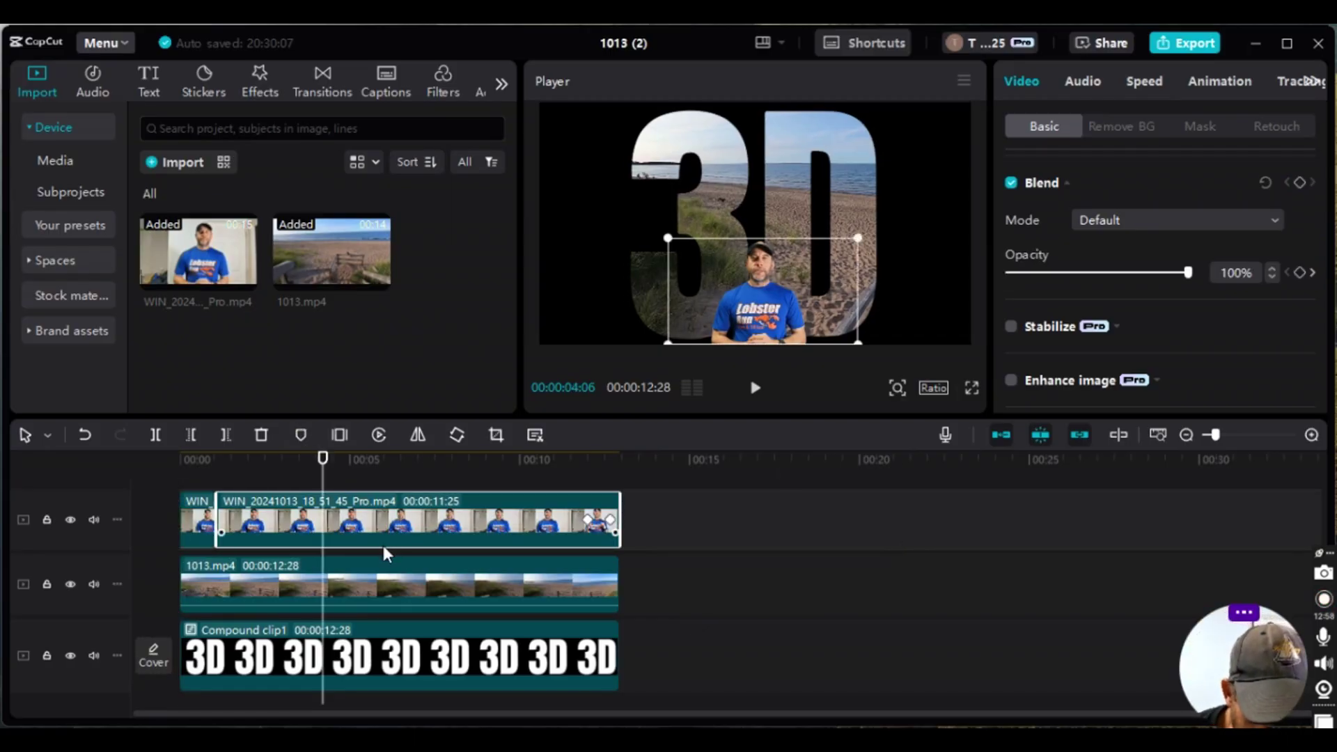
{"action": "scroll", "coordinate": [1114, 293], "scroll_direction": "up", "scroll_amount": 3}
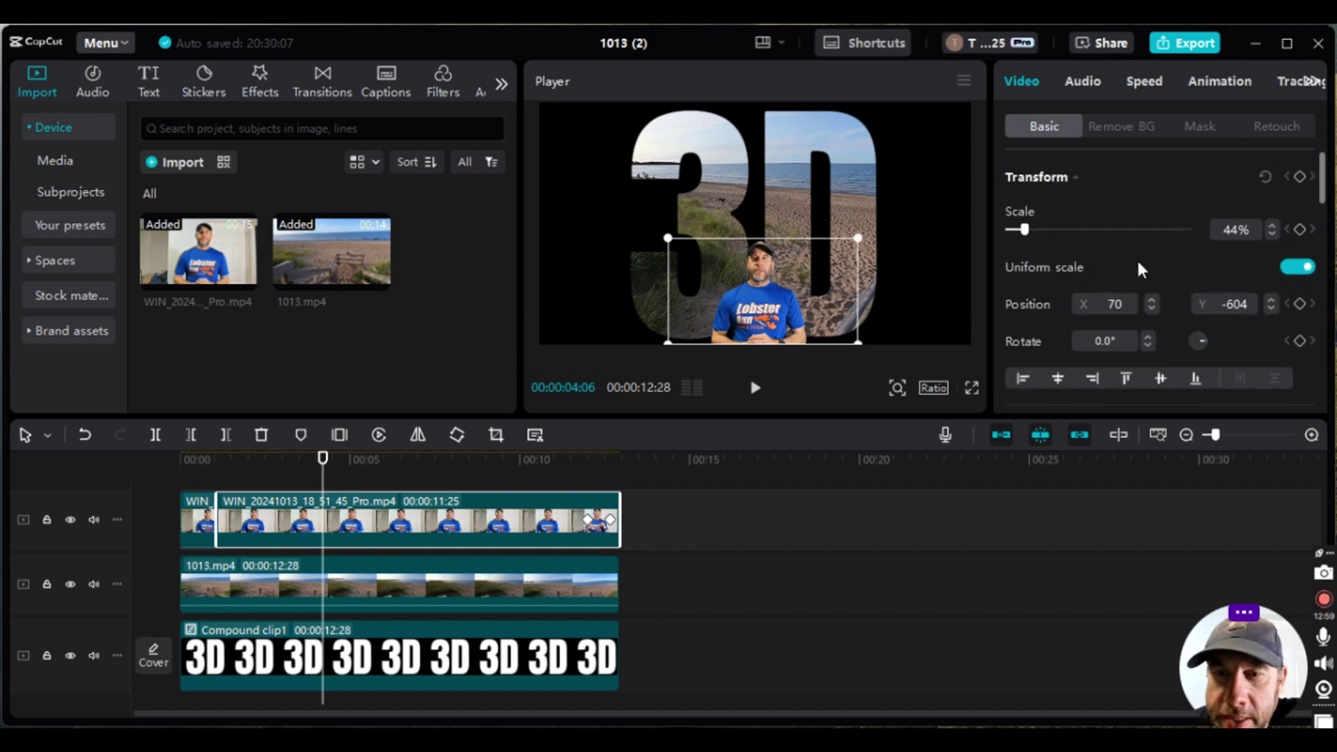
{"action": "left_click", "coordinate": [1090, 83]}
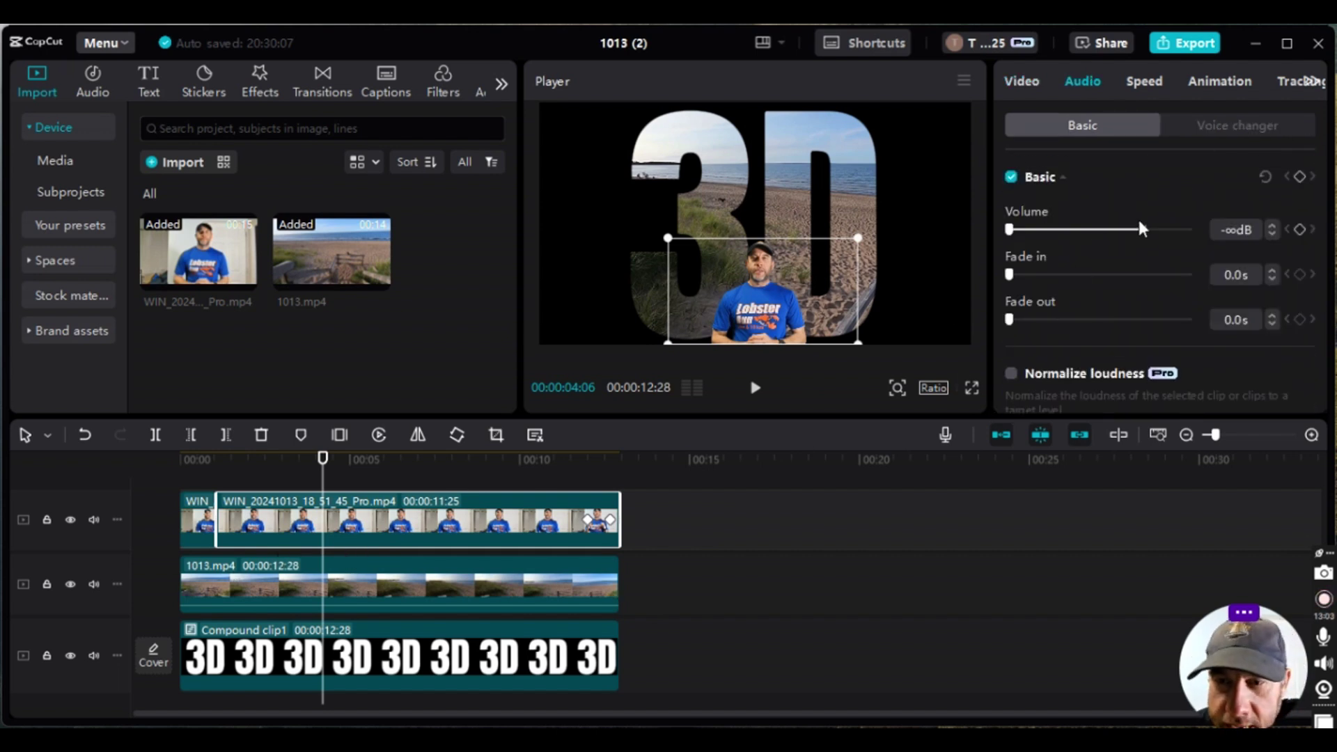
{"action": "left_click_drag", "start_coordinate": [1009, 231], "coordinate": [1142, 230]}
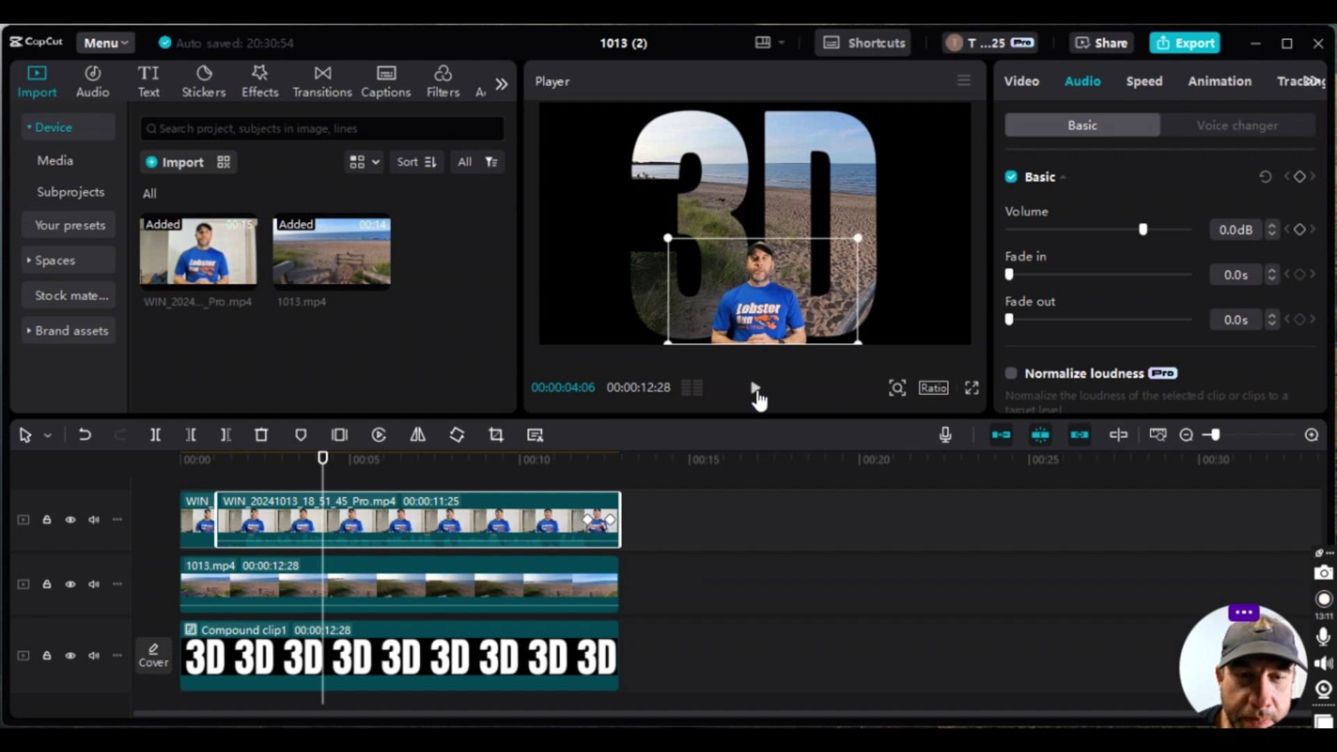
Play the composition through to its end in full screen, then exit and return the playhead to 00:00:00:00.
{"action": "left_click_drag", "start_coordinate": [324, 494], "coordinate": [288, 498]}
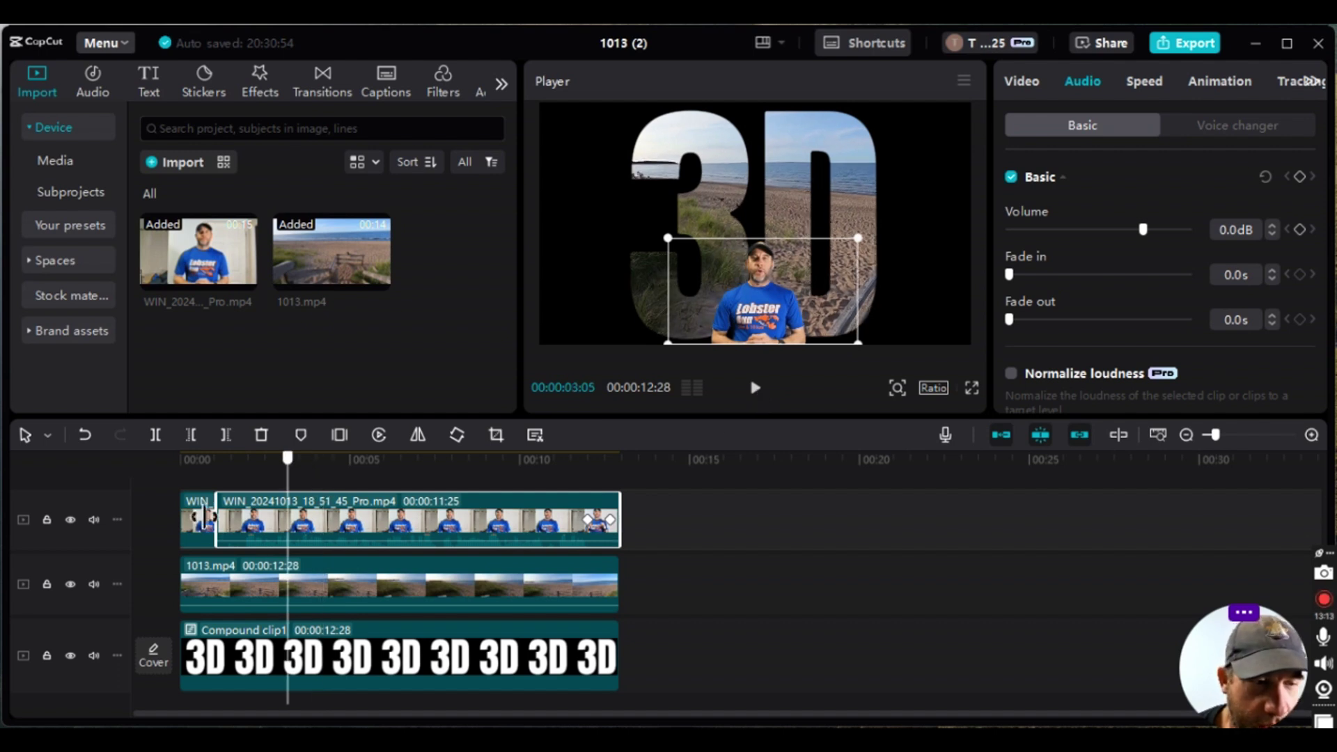
{"action": "key", "text": "Home"}
{"action": "left_click", "coordinate": [757, 389]}
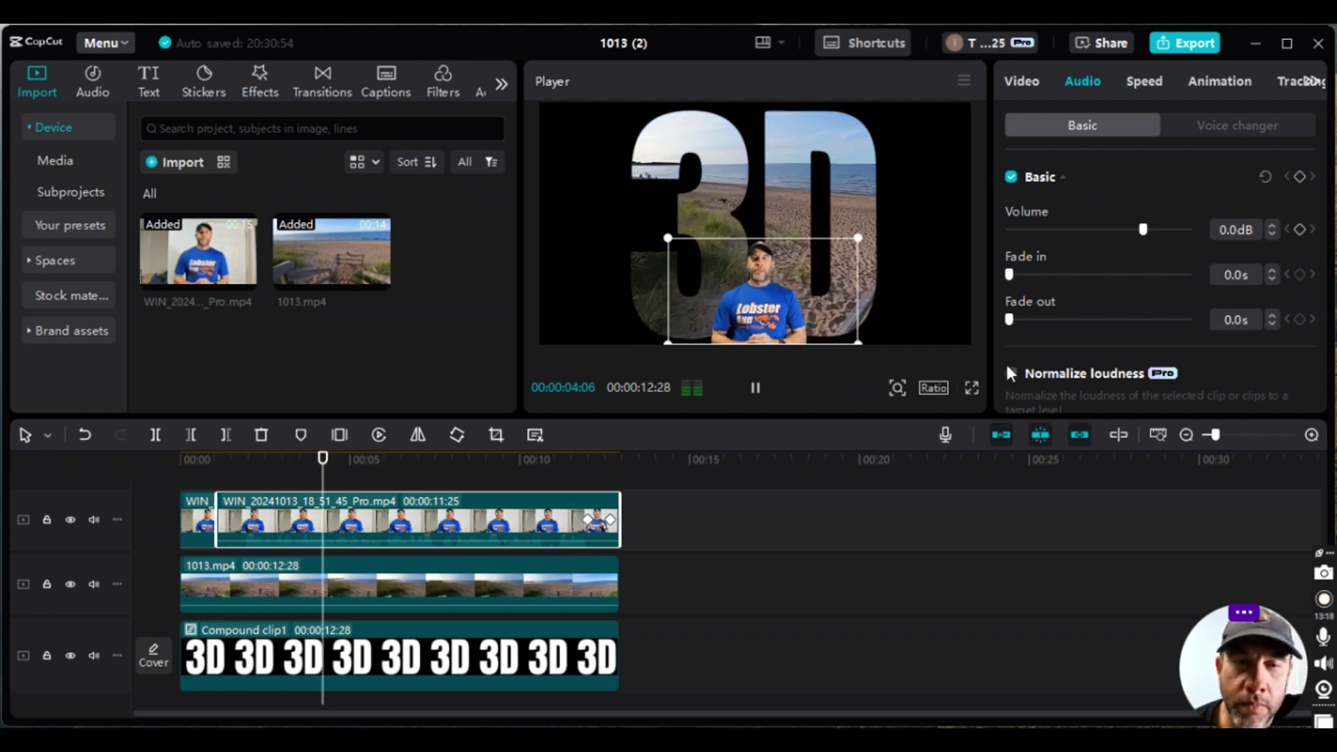
{"action": "left_click", "coordinate": [972, 387]}
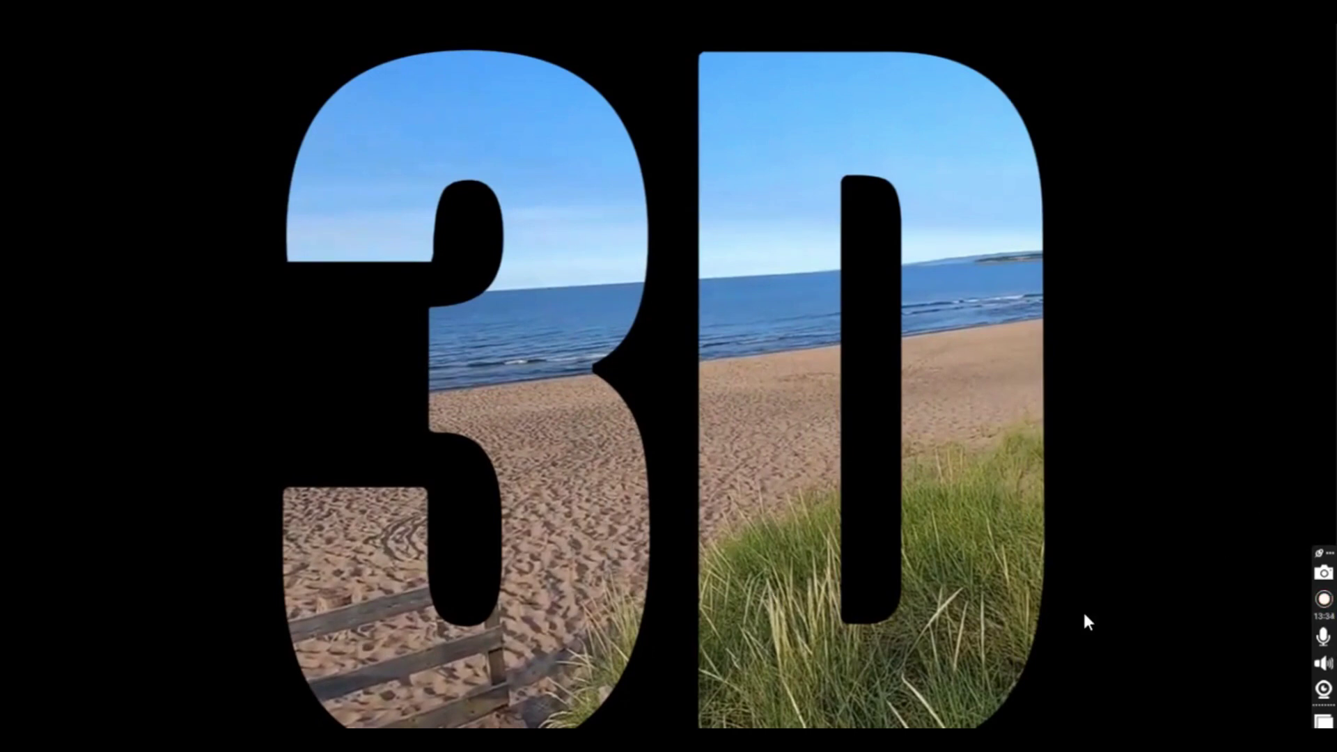
{"action": "key", "text": "Escape"}
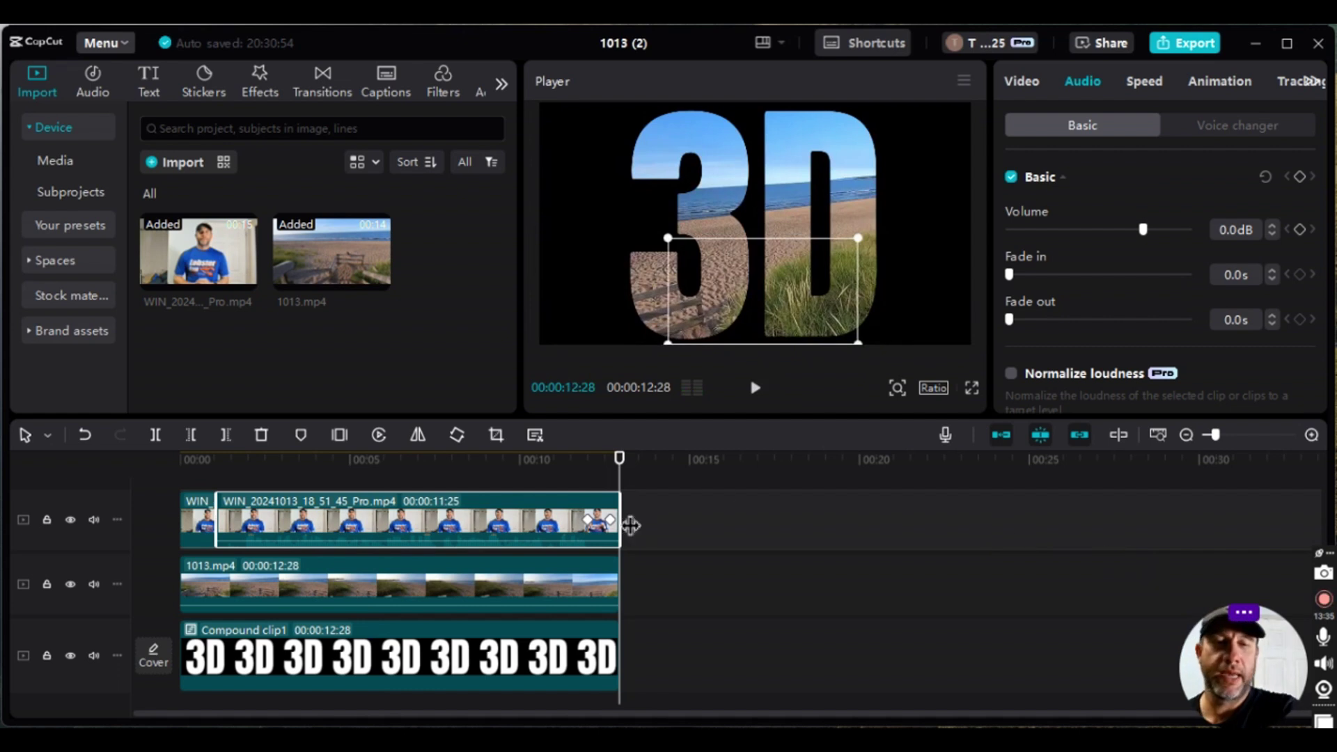
{"action": "left_click_drag", "start_coordinate": [621, 486], "coordinate": [85, 555]}
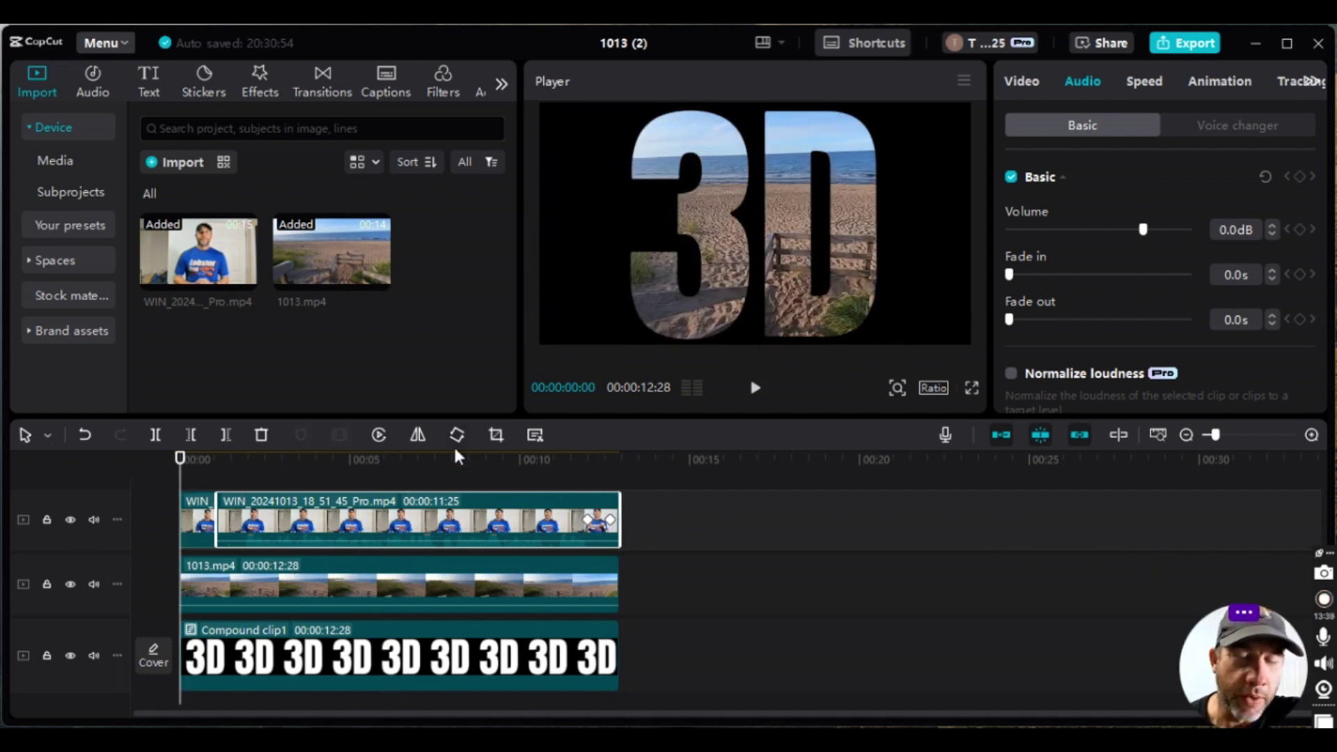